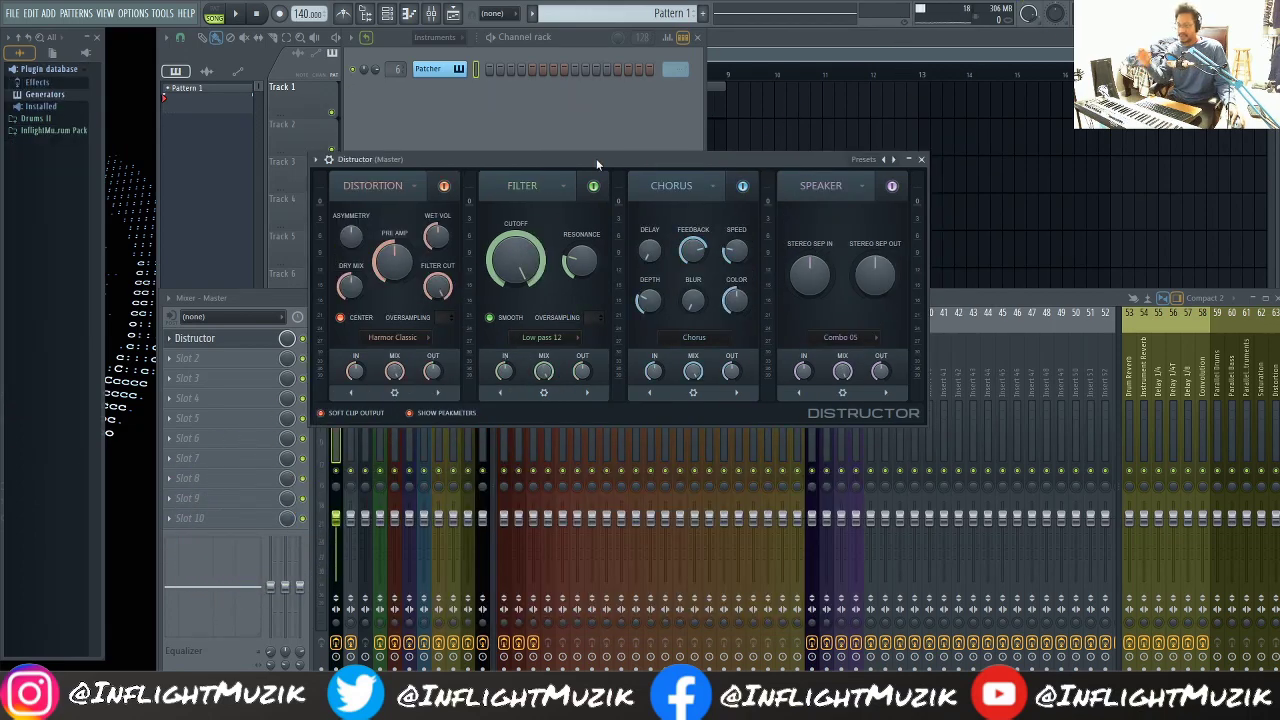
# Load the Elapse 808 sample from the Inflight 808s folder into a new channel in the channel rack.
pyautogui.click(63, 131)
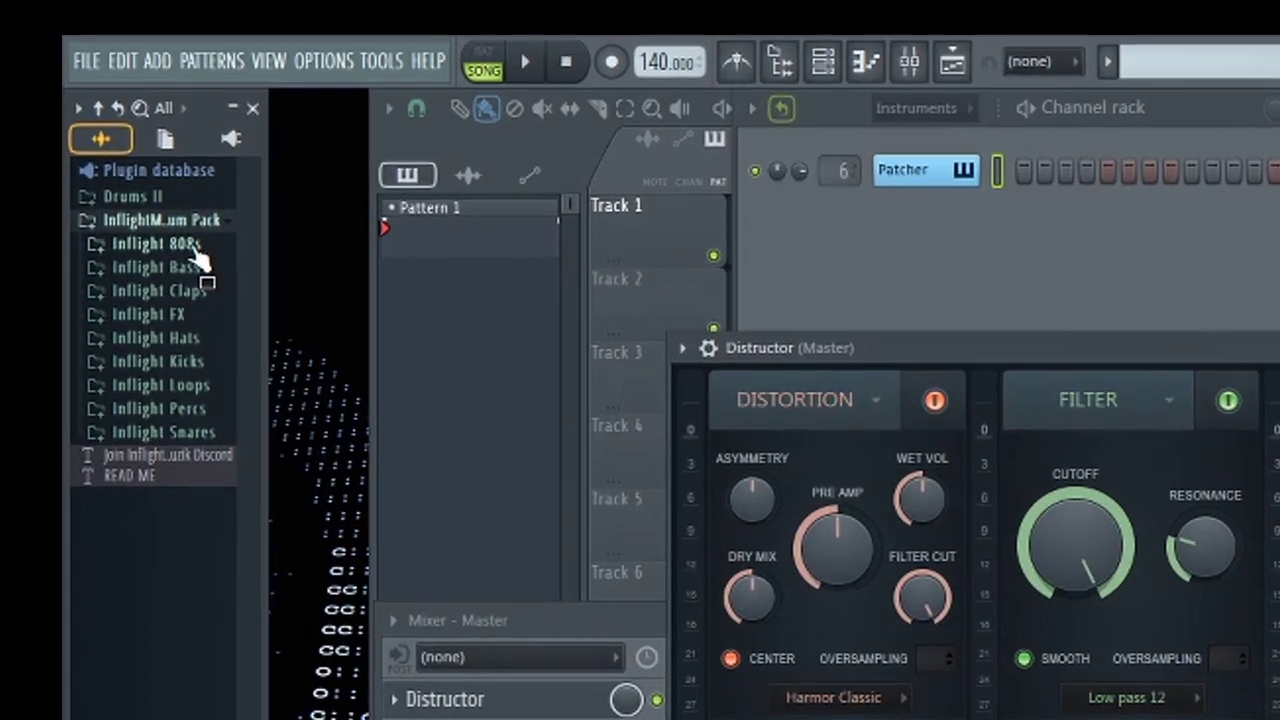
pyautogui.click(64, 105)
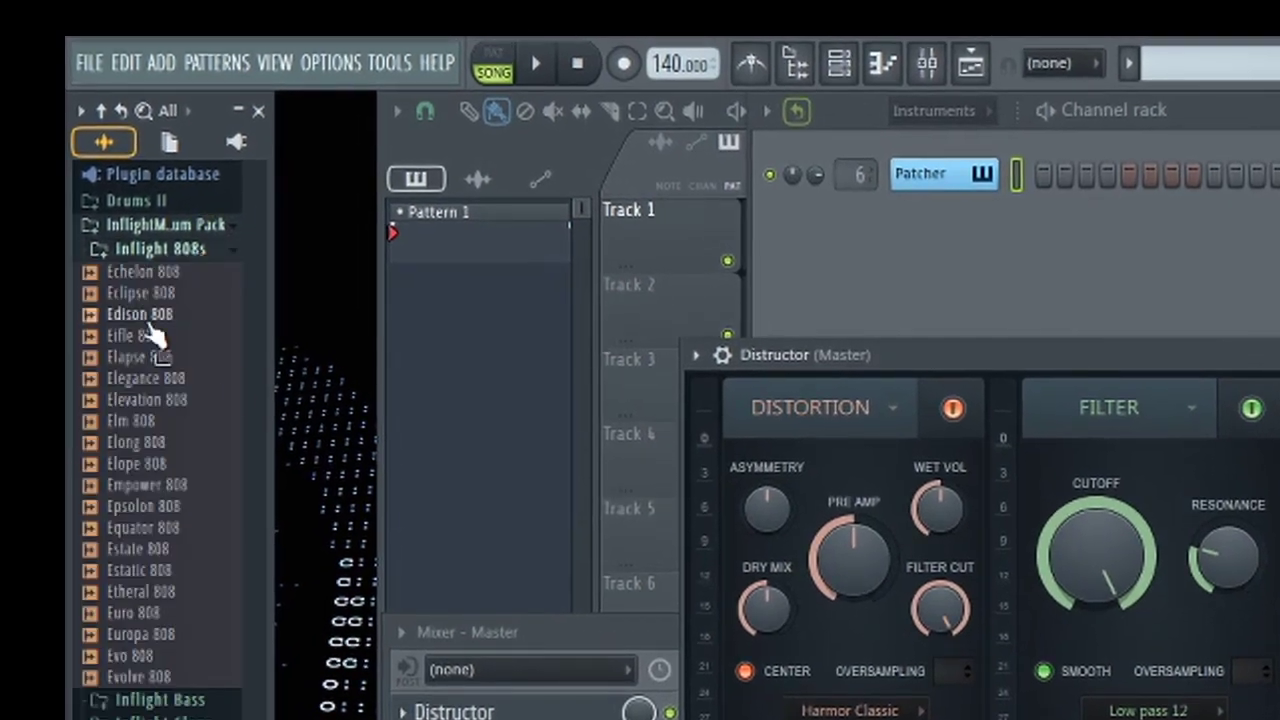
pyautogui.moveTo(150, 335); pyautogui.dragTo(195, 457)
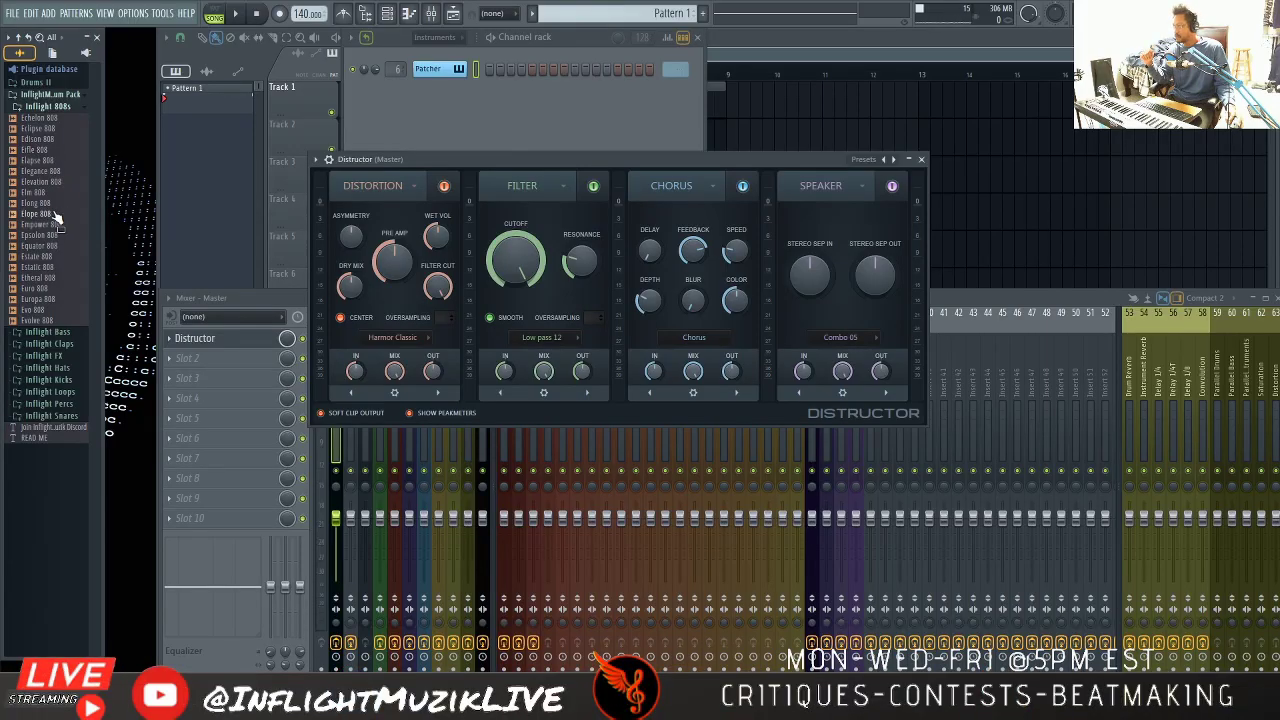
pyautogui.moveTo(55, 213); pyautogui.dragTo(452, 115)
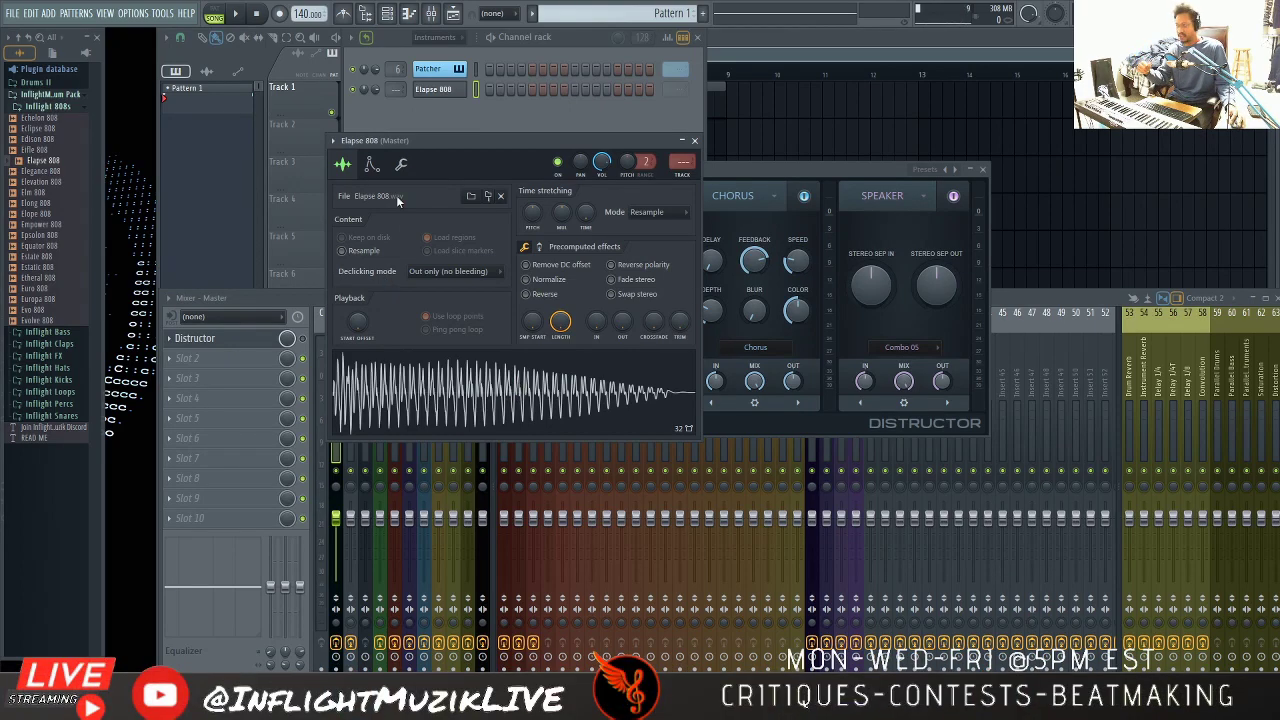
# Set the Elapse 808 channel's filter type to SVF LP and audition the sample at C5.
pyautogui.click(374, 170)
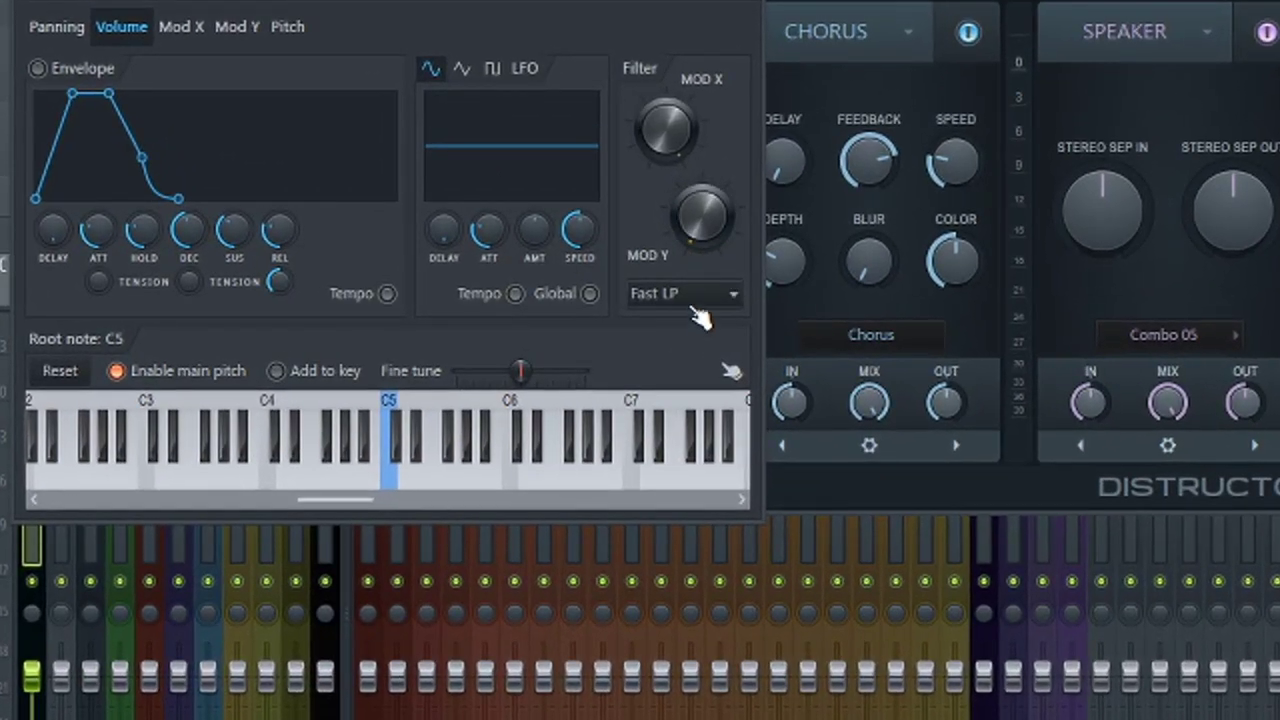
pyautogui.click(697, 310)
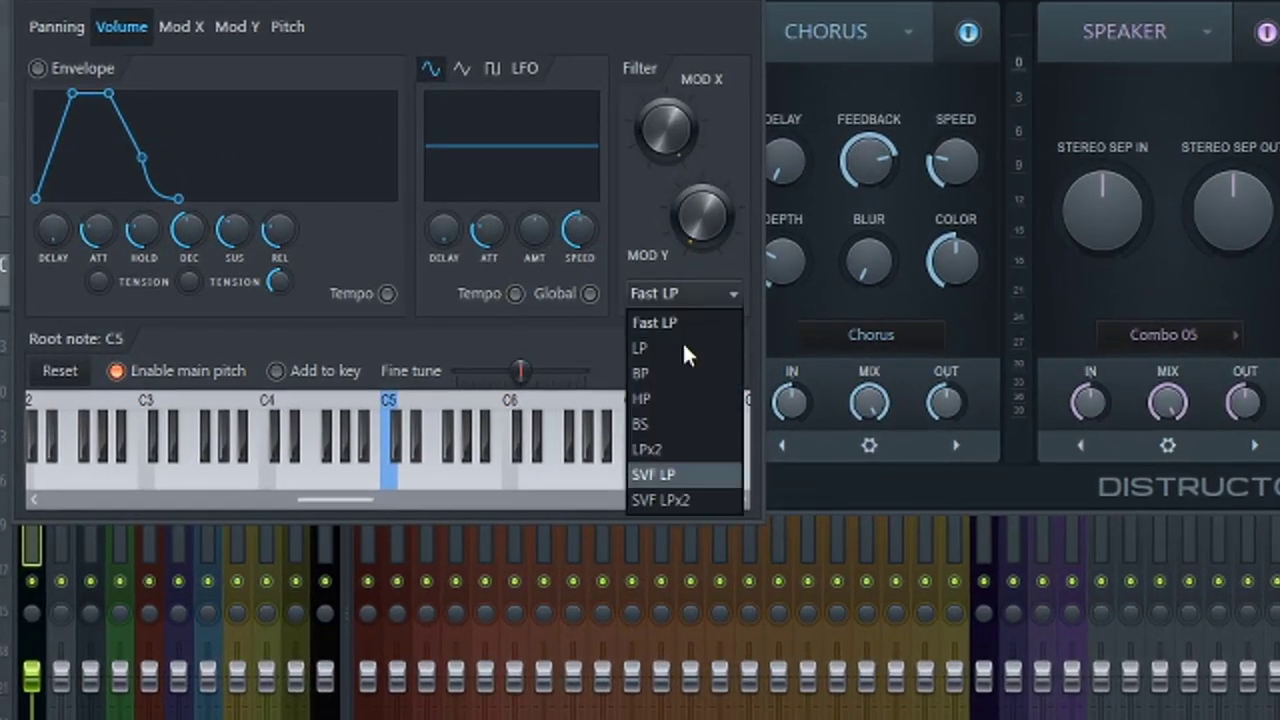
pyautogui.click(668, 484)
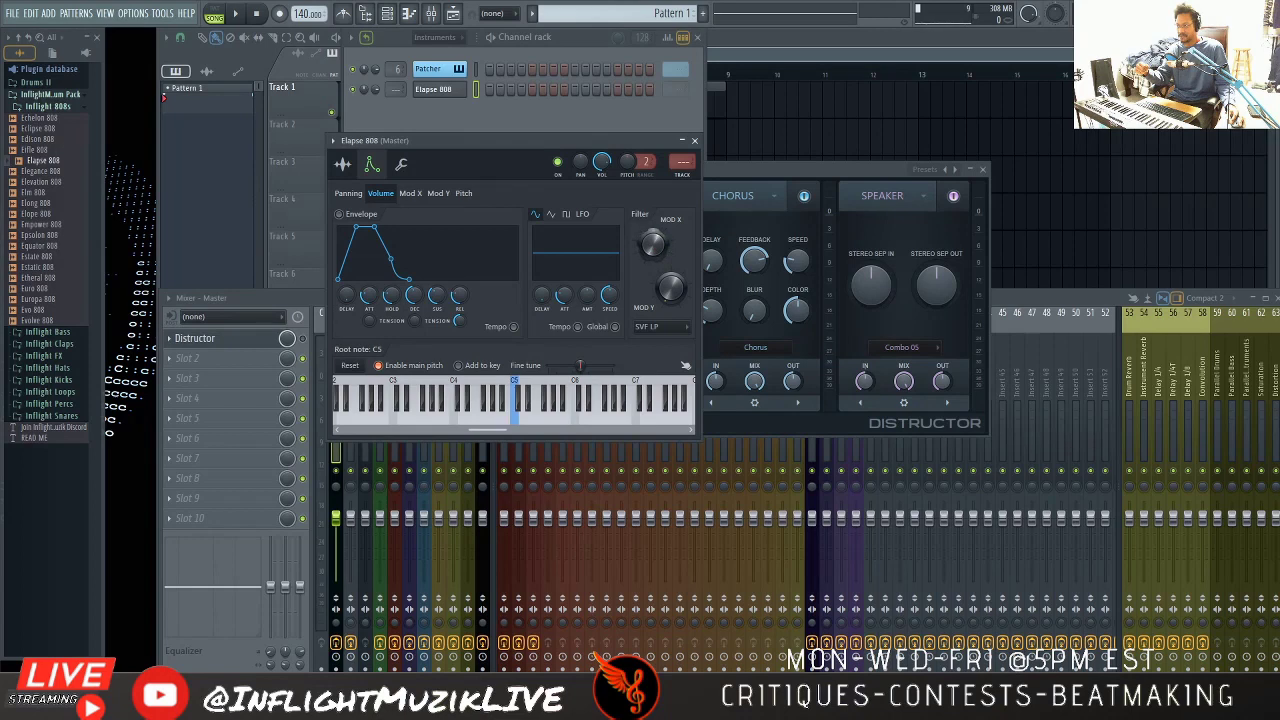
pyautogui.click(517, 418)
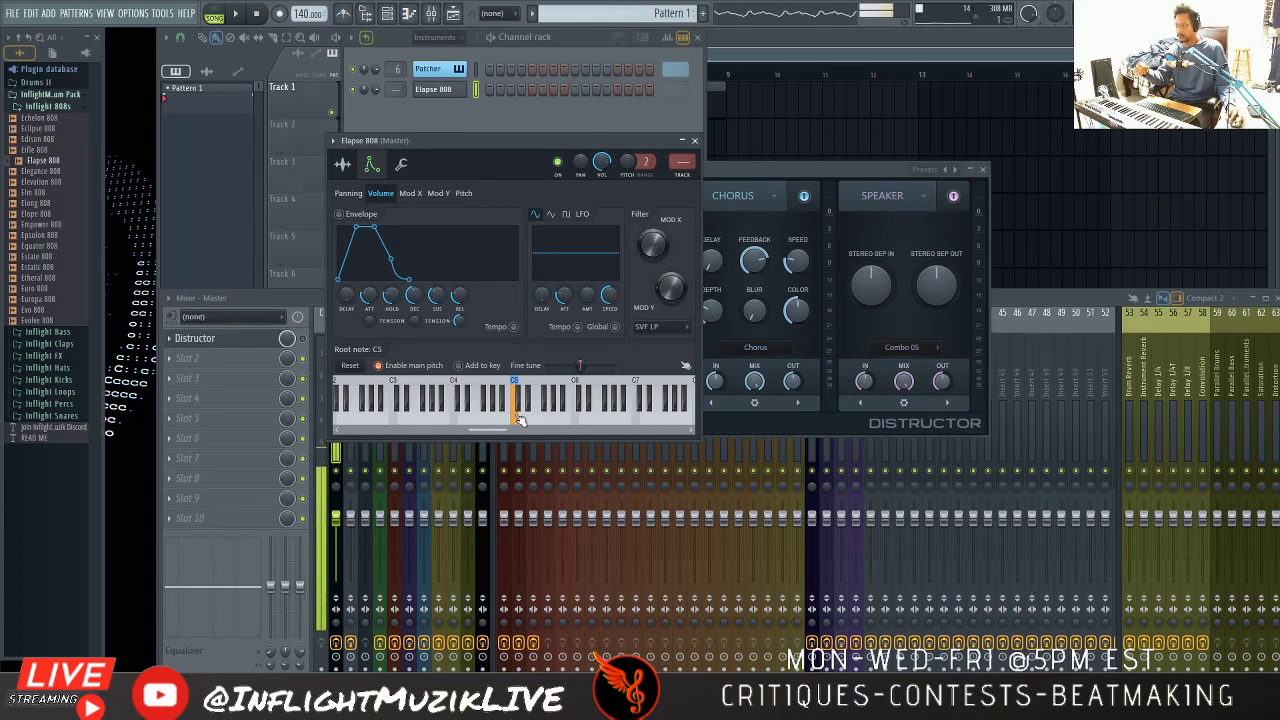
# Place Distructor's filter module ahead of the distortion module and turn off the chorus and speaker modules.
pyautogui.moveTo(721, 181); pyautogui.dragTo(710, 126)
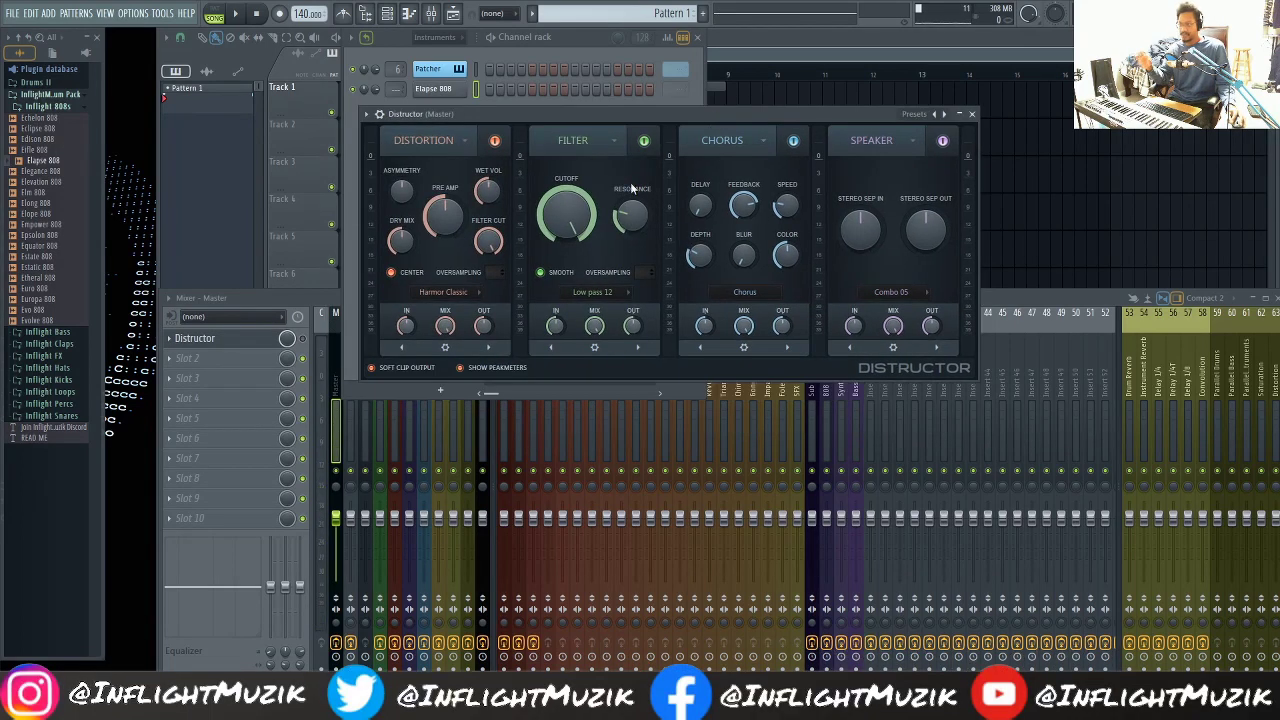
pyautogui.click(553, 348)
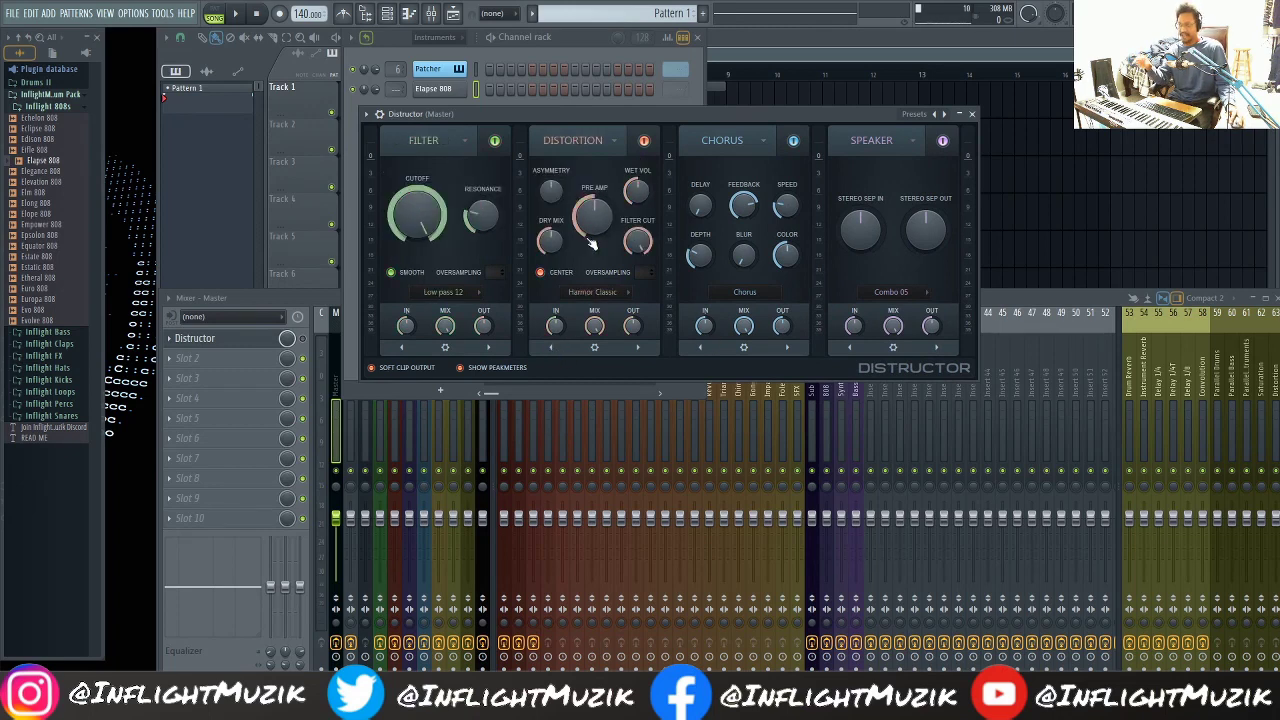
pyautogui.click(794, 141)
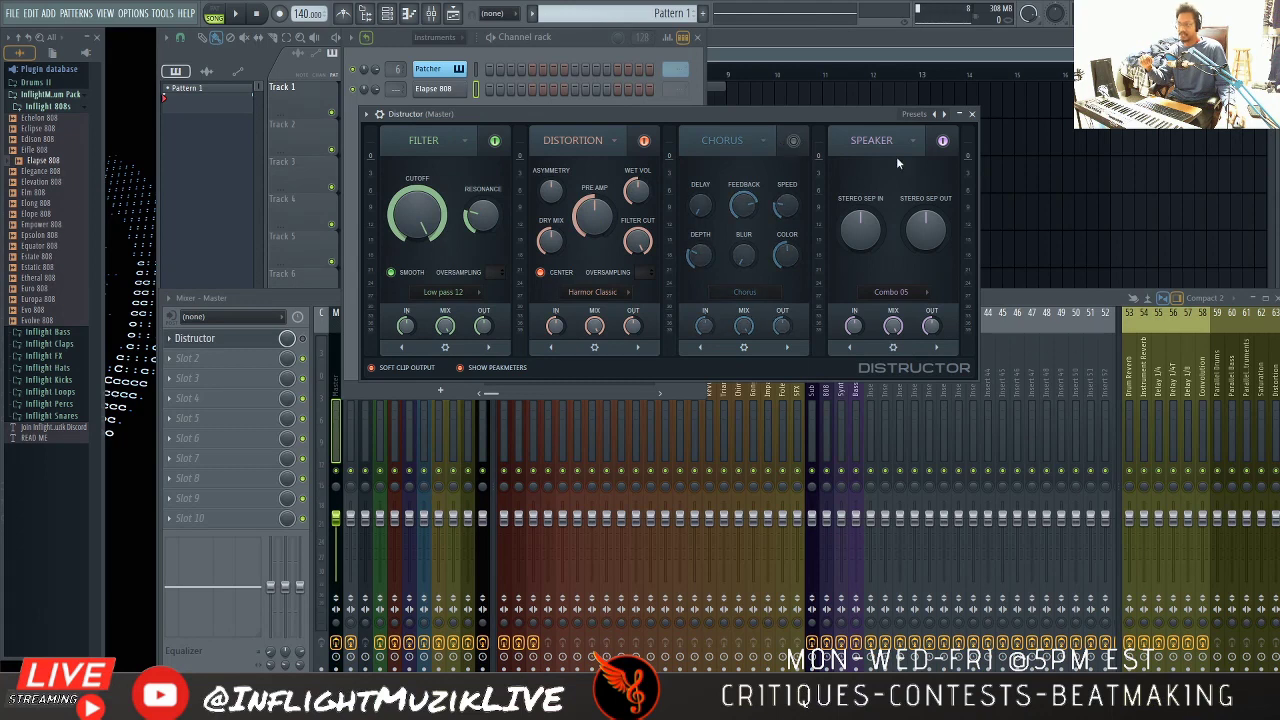
pyautogui.click(943, 141)
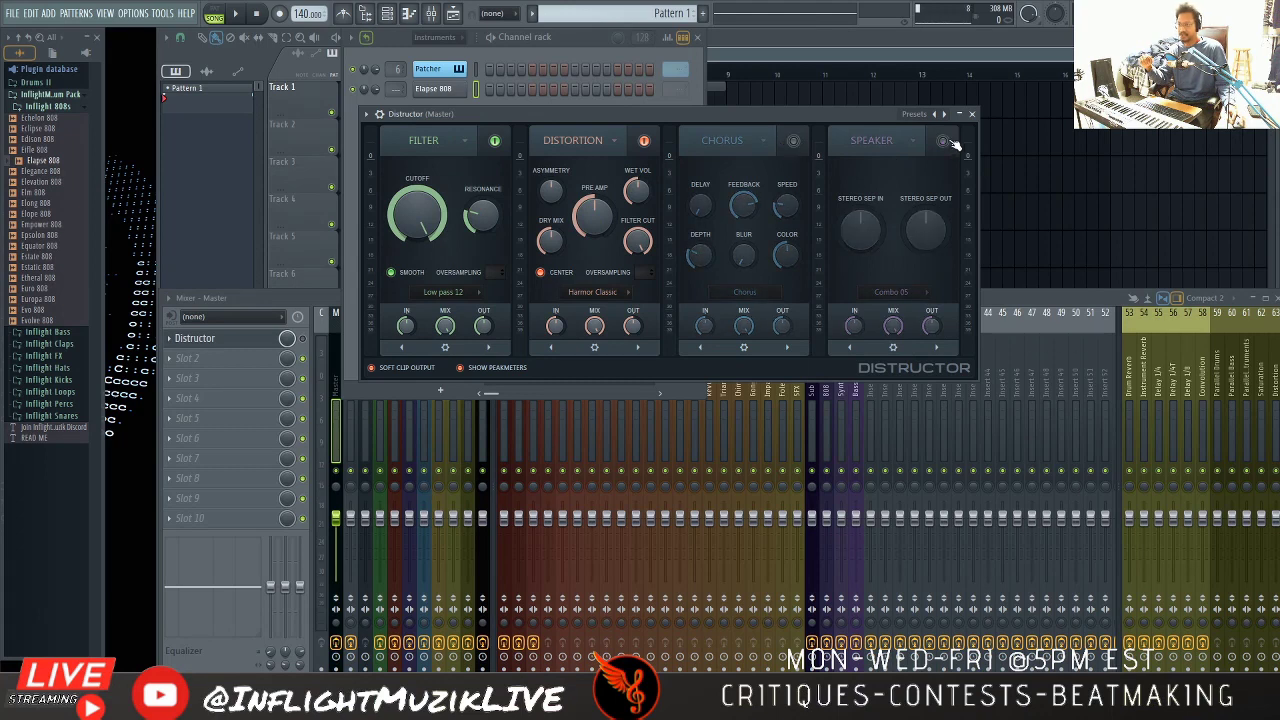
# Bring Distructor back to the front and choose Harmor Classic as the distortion type.
pyautogui.click(315, 360)
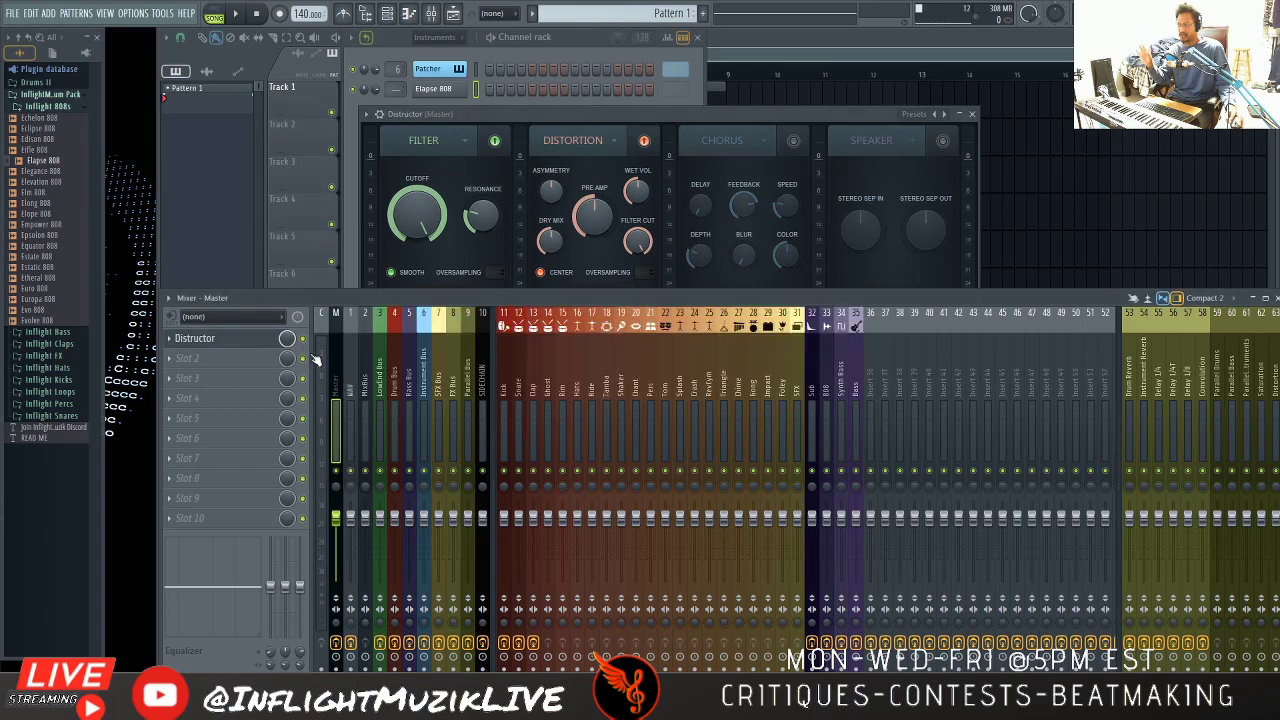
pyautogui.click(606, 110)
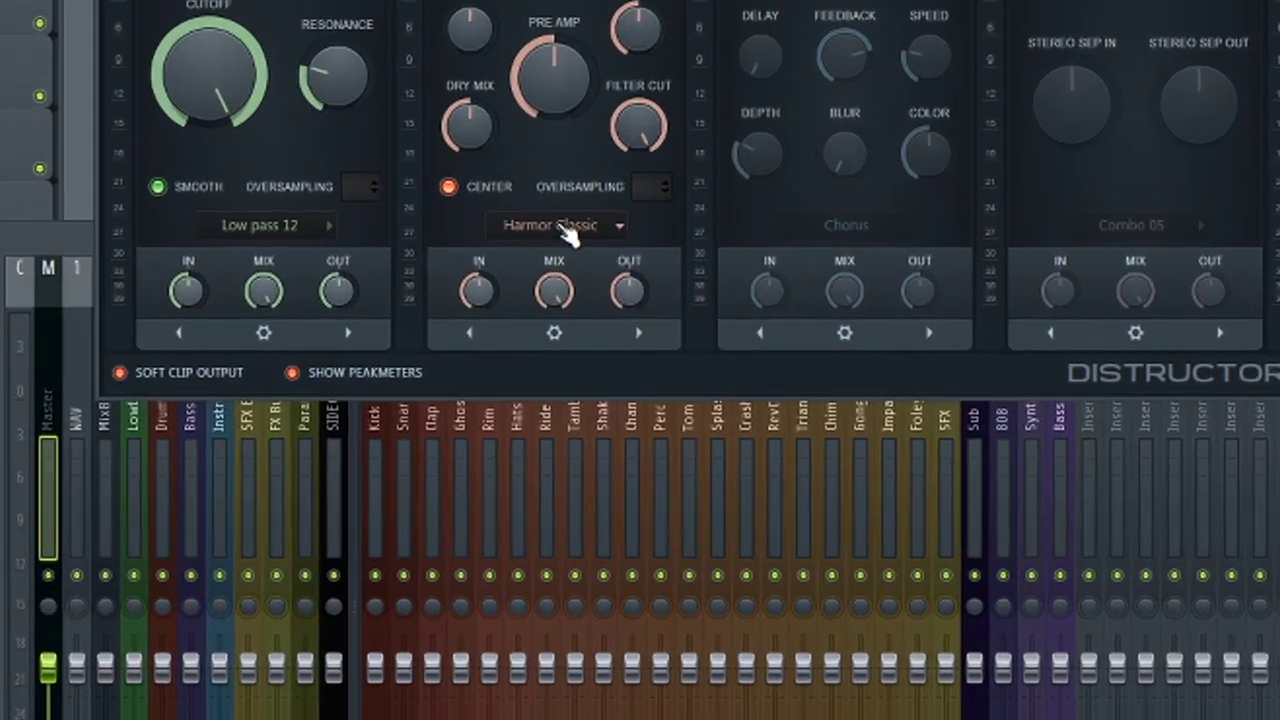
pyautogui.click(566, 228)
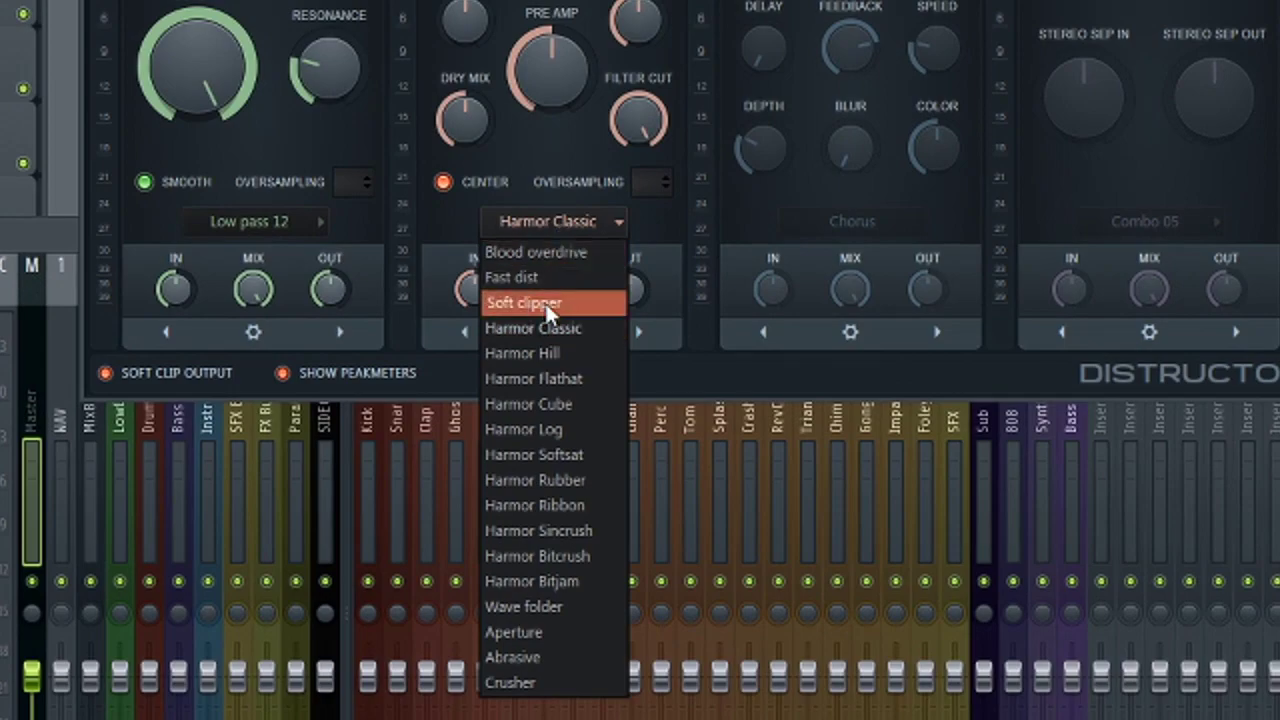
pyautogui.click(533, 328)
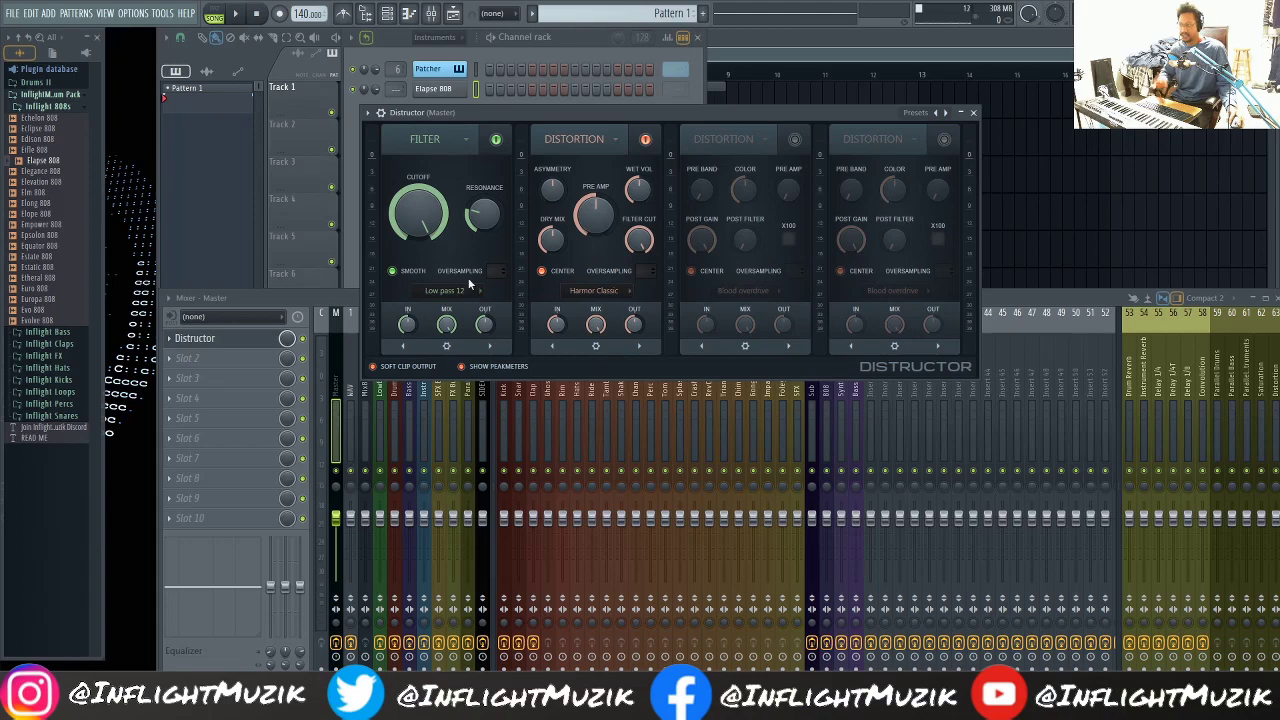
# Turn off the Harmor Classic distortion module and lower the filter's cutoff to a little past halfway.
pyautogui.click(645, 140)
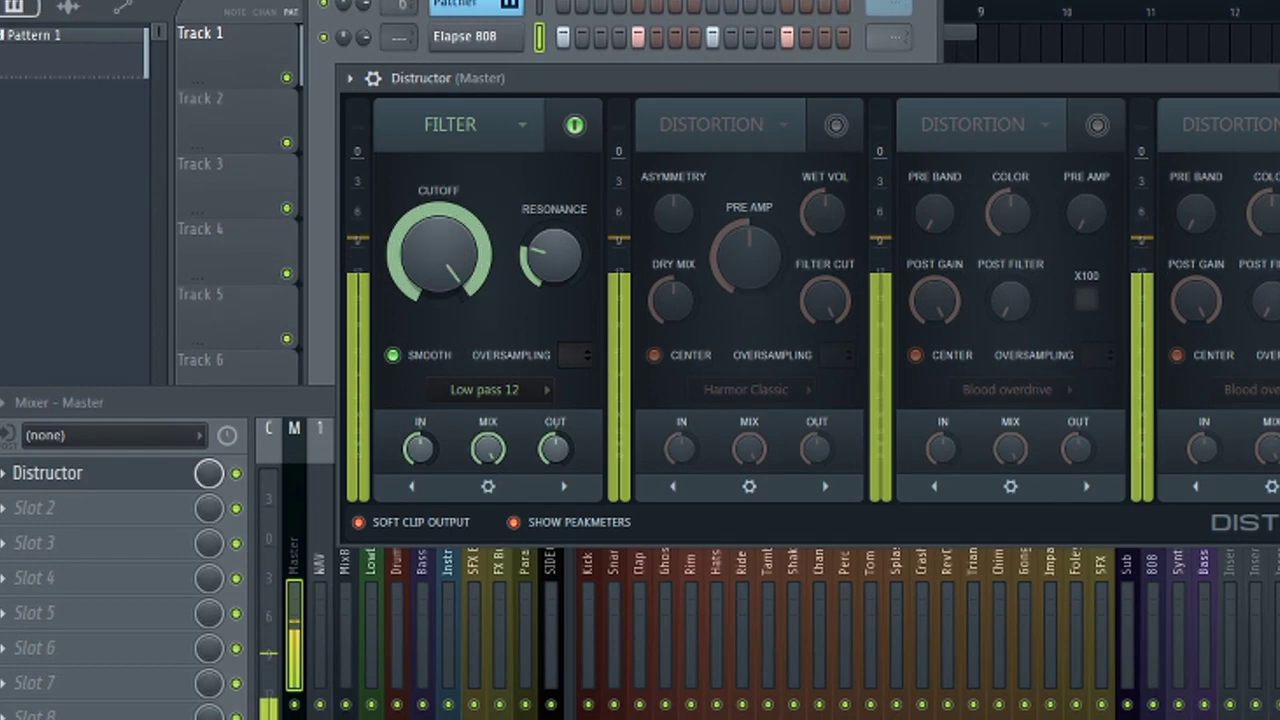
pyautogui.moveTo(439, 250); pyautogui.dragTo(439, 285)
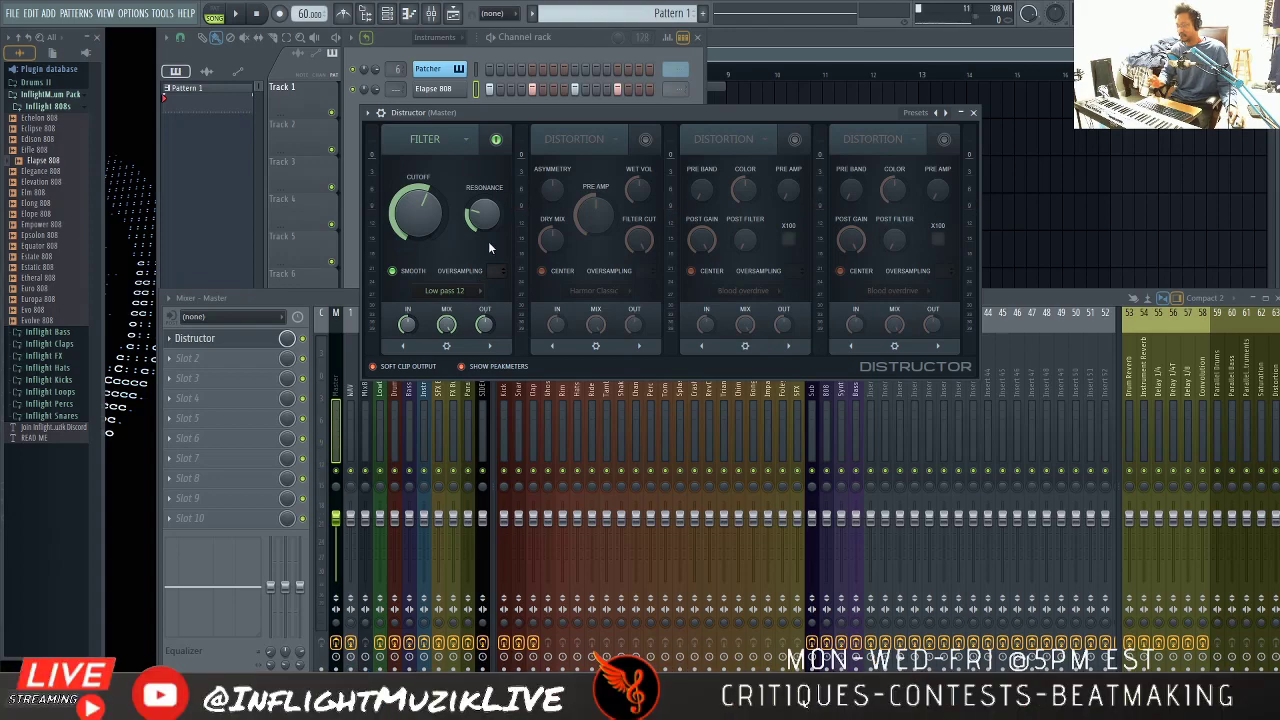
# Audition the 808 pattern through the Low pass 6 and Low pass 24 filter types.
pyautogui.click(478, 292)
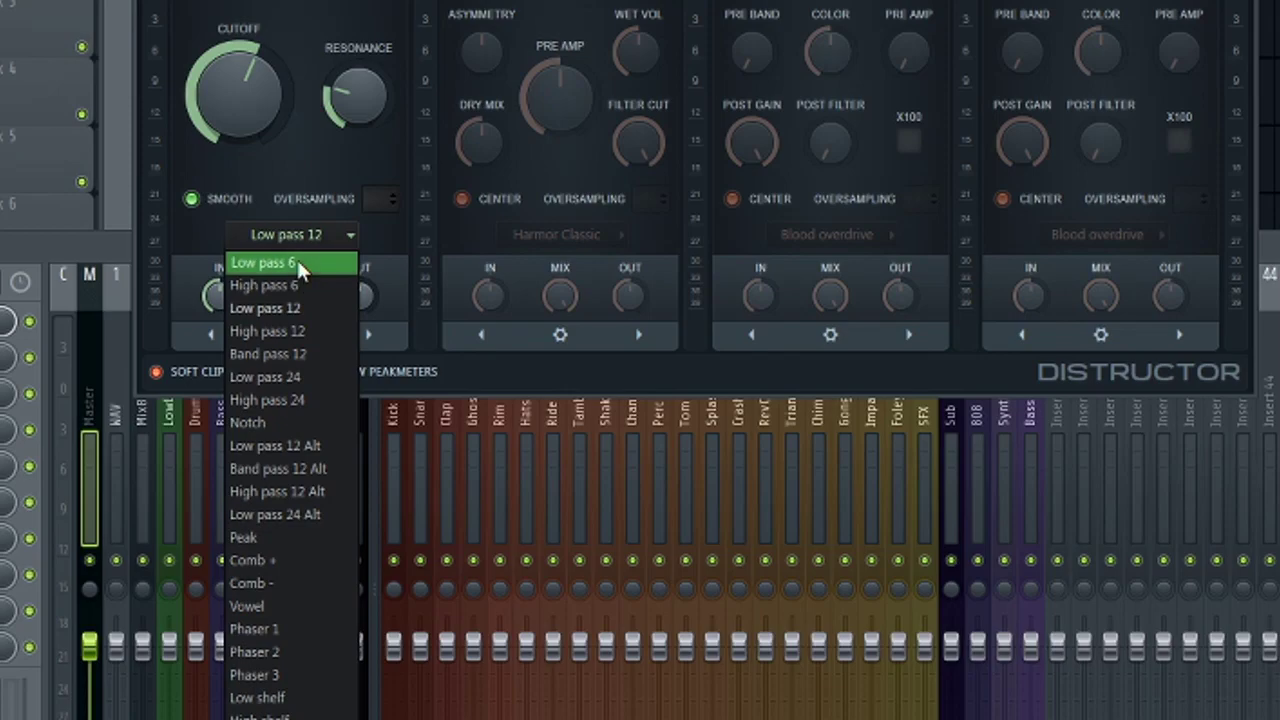
pyautogui.click(297, 261)
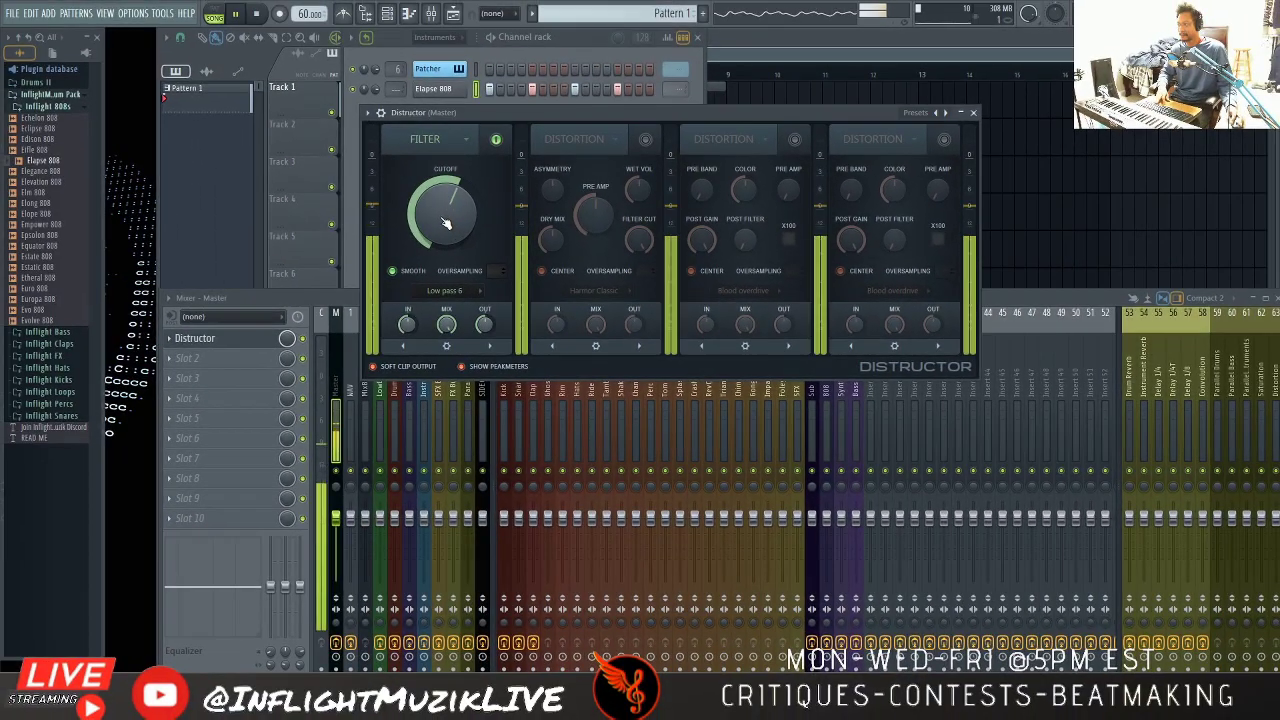
pyautogui.scroll(-2, 482, 296)
pyautogui.press('space')
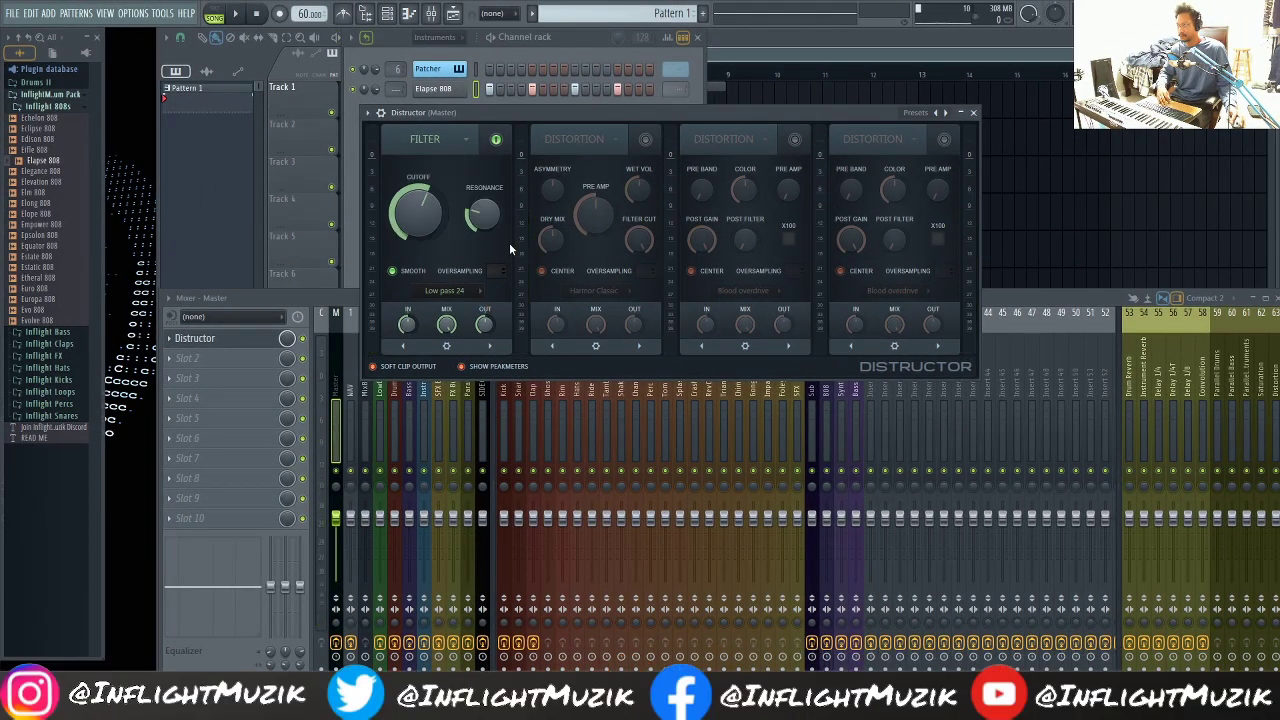
pyautogui.press('space')
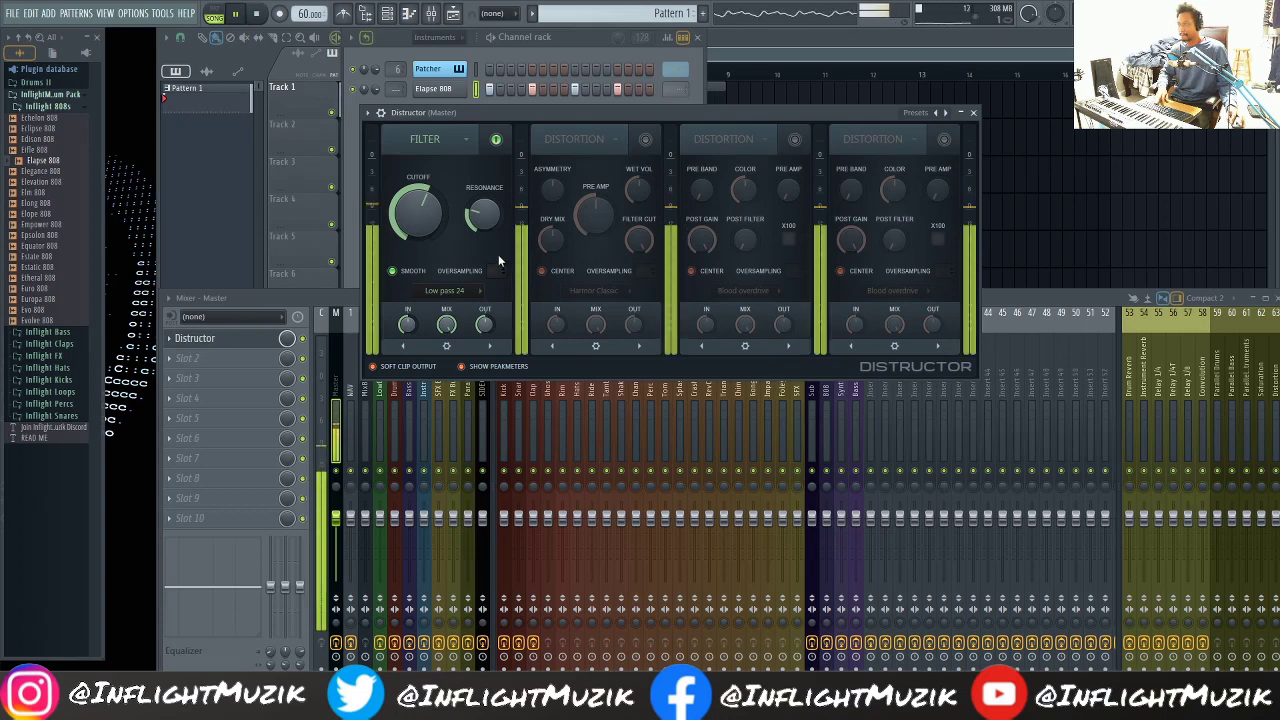
pyautogui.press('space')
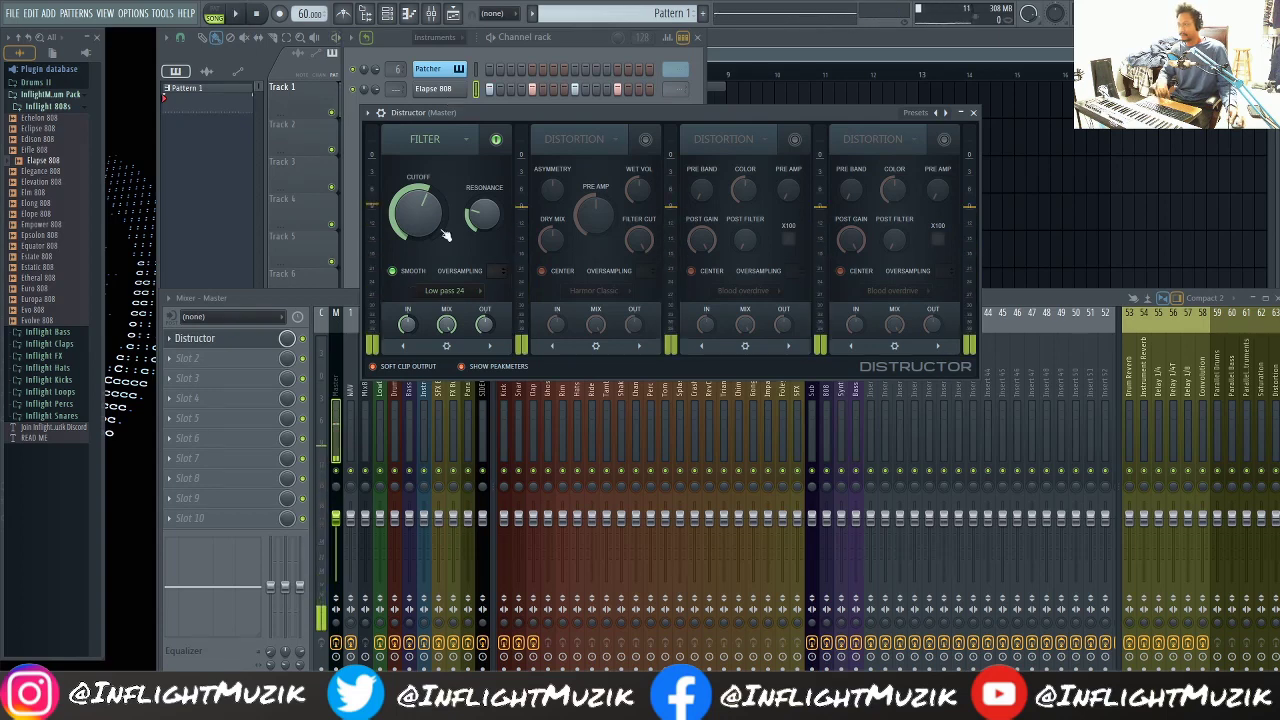
# Change the filter type to Low pass 12 Alt and play the 808 pattern through it.
pyautogui.click(484, 294)
pyautogui.click(440, 369)
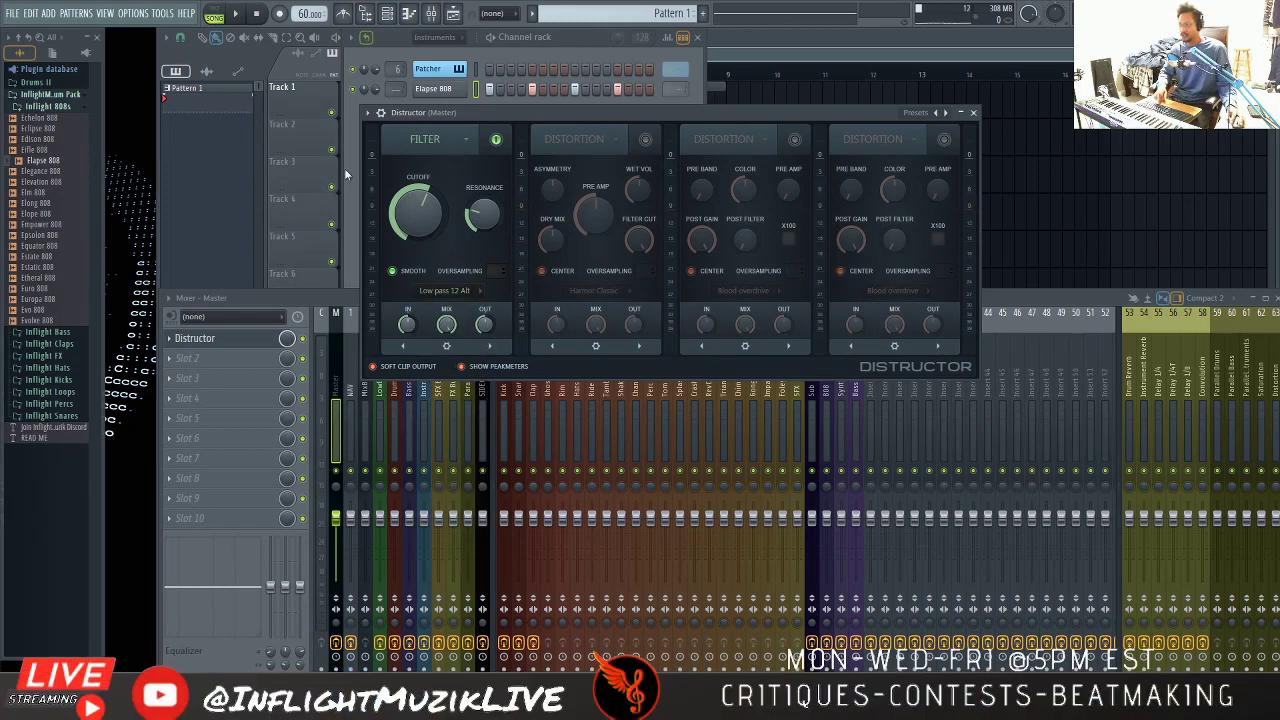
pyautogui.press('space')
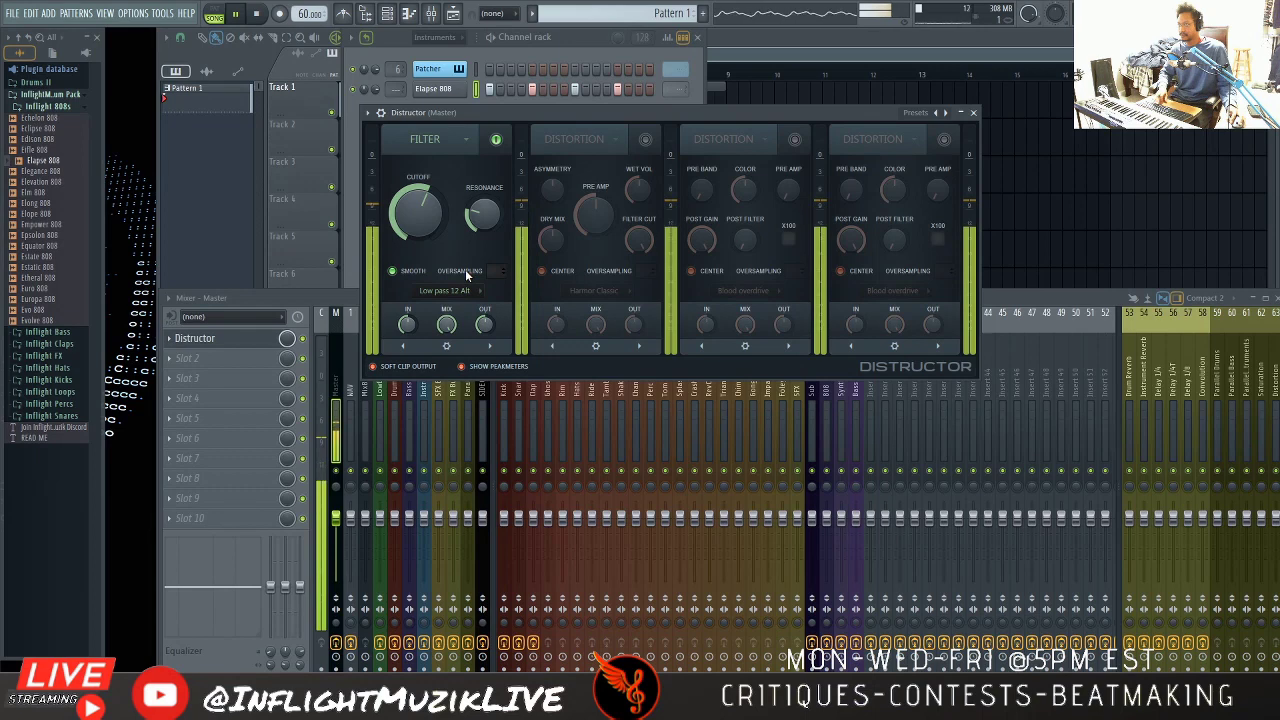
pyautogui.press('space')
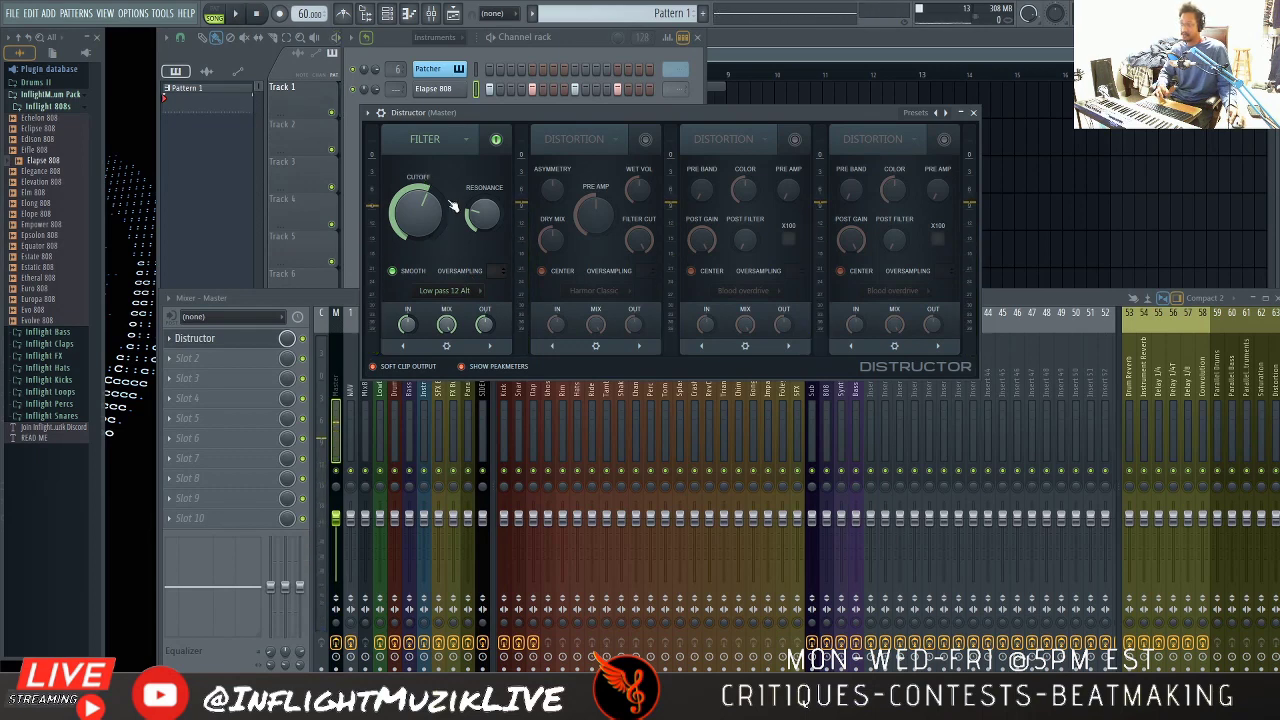
# Set the filter type to Low pass 24 Alt and audition the 808 pattern through it.
pyautogui.click(479, 291)
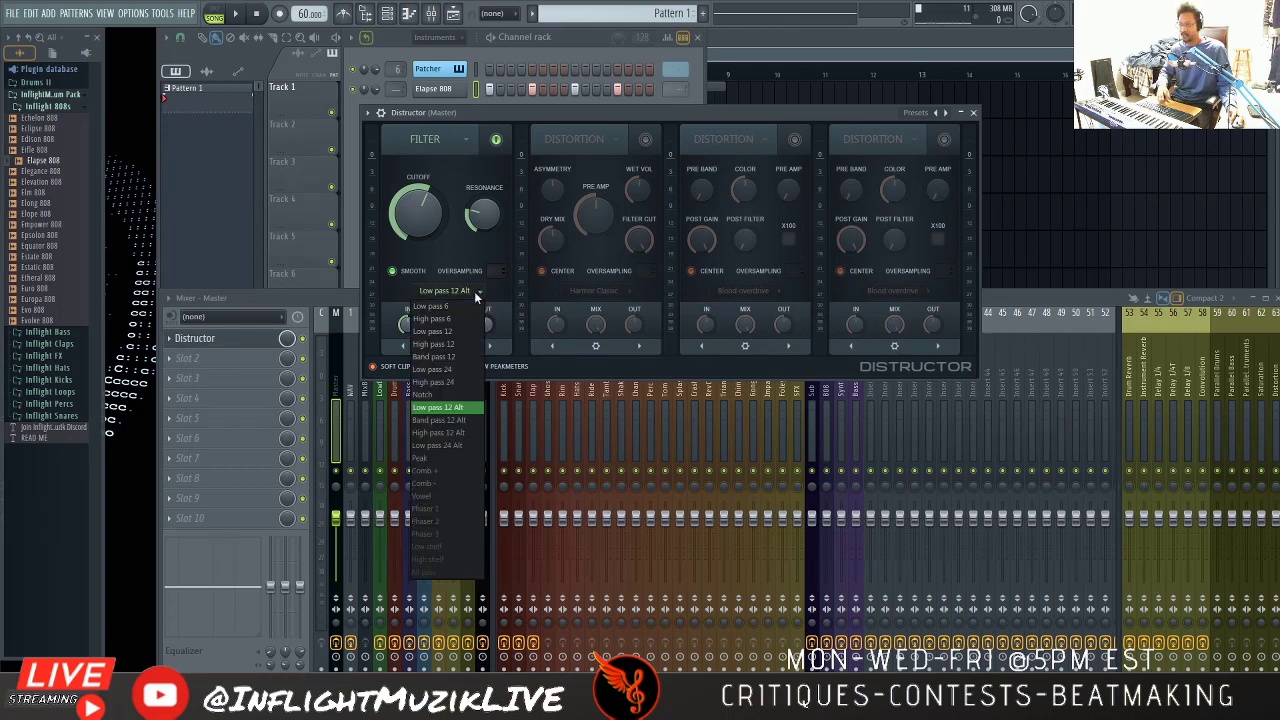
pyautogui.click(438, 250)
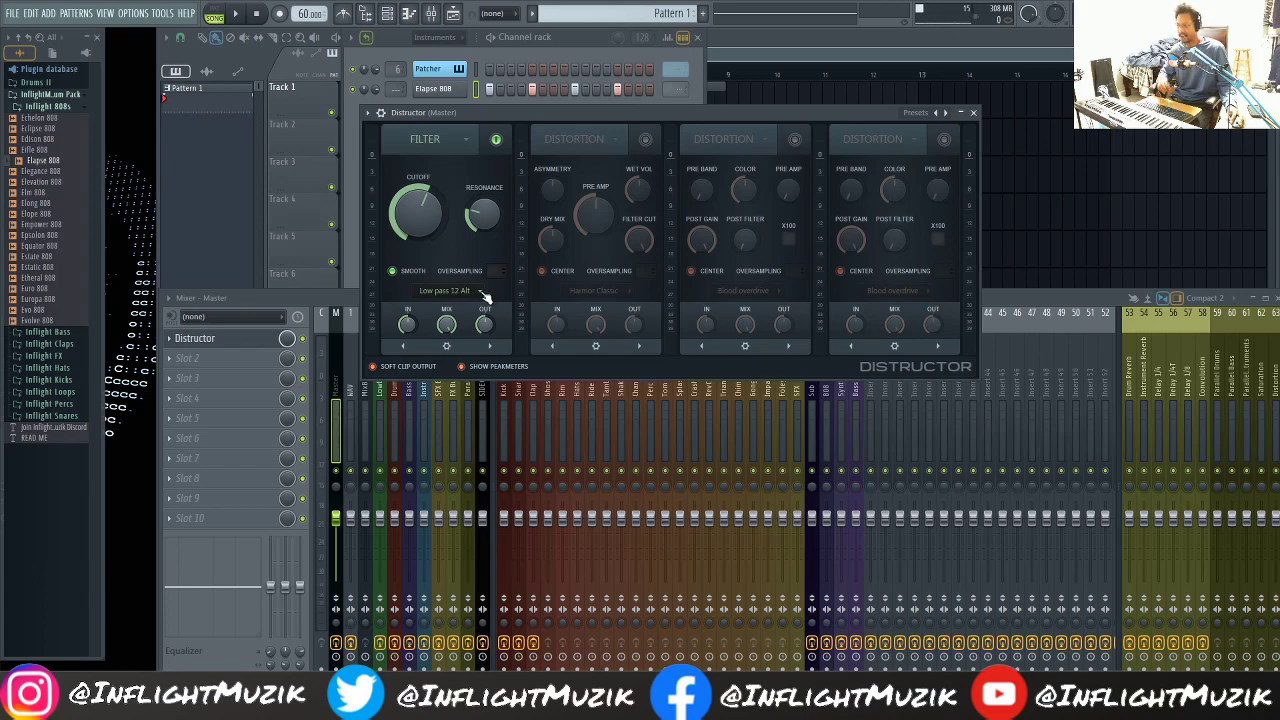
pyautogui.scroll(-1, 479, 292)
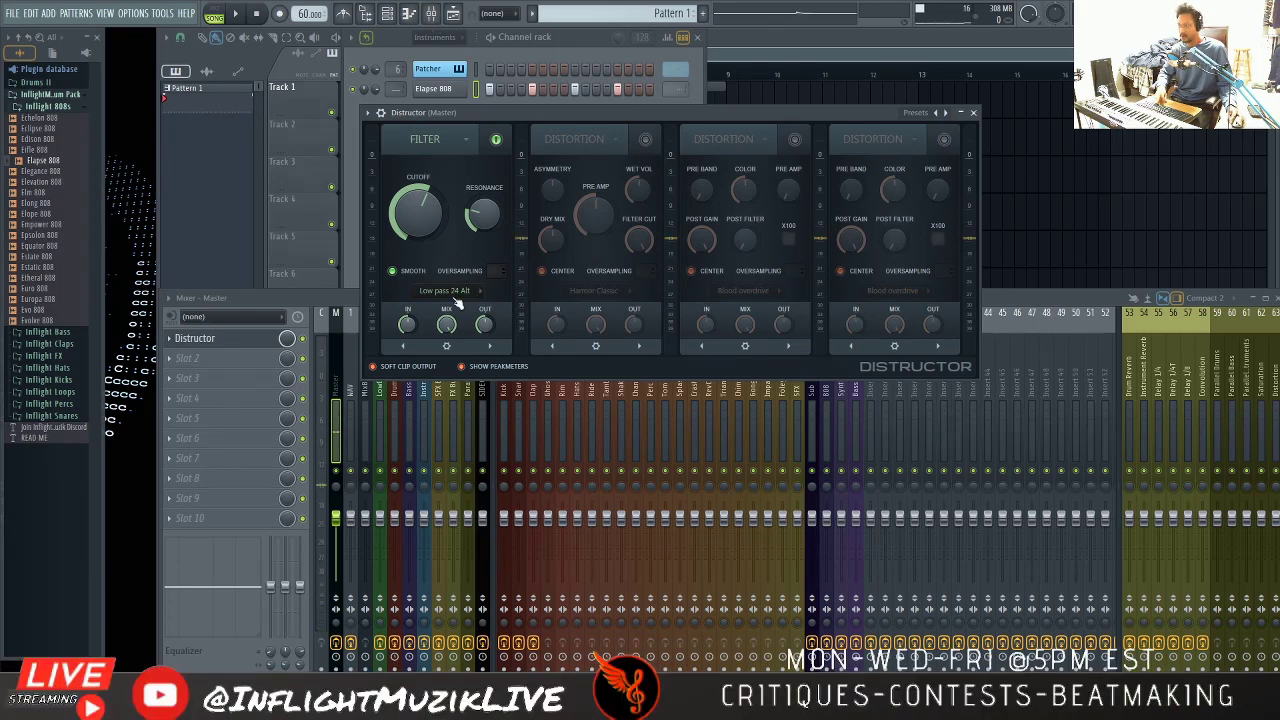
pyautogui.press('space')
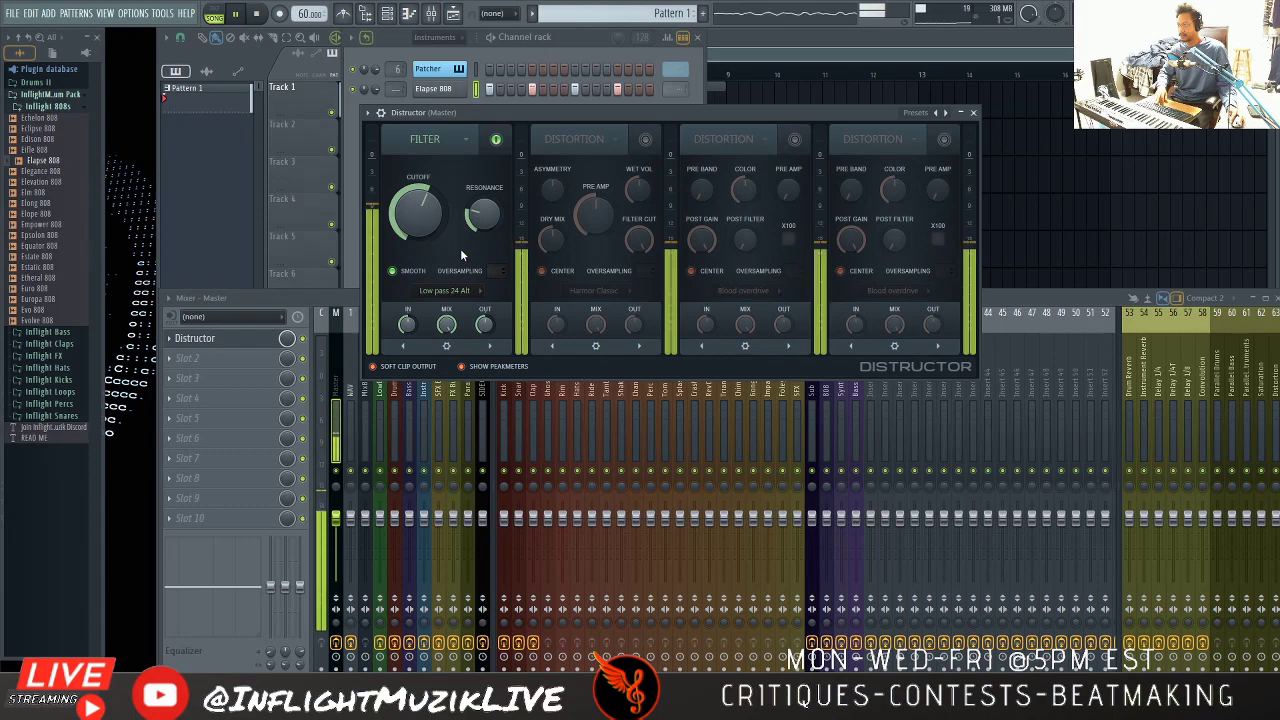
pyautogui.press('space')
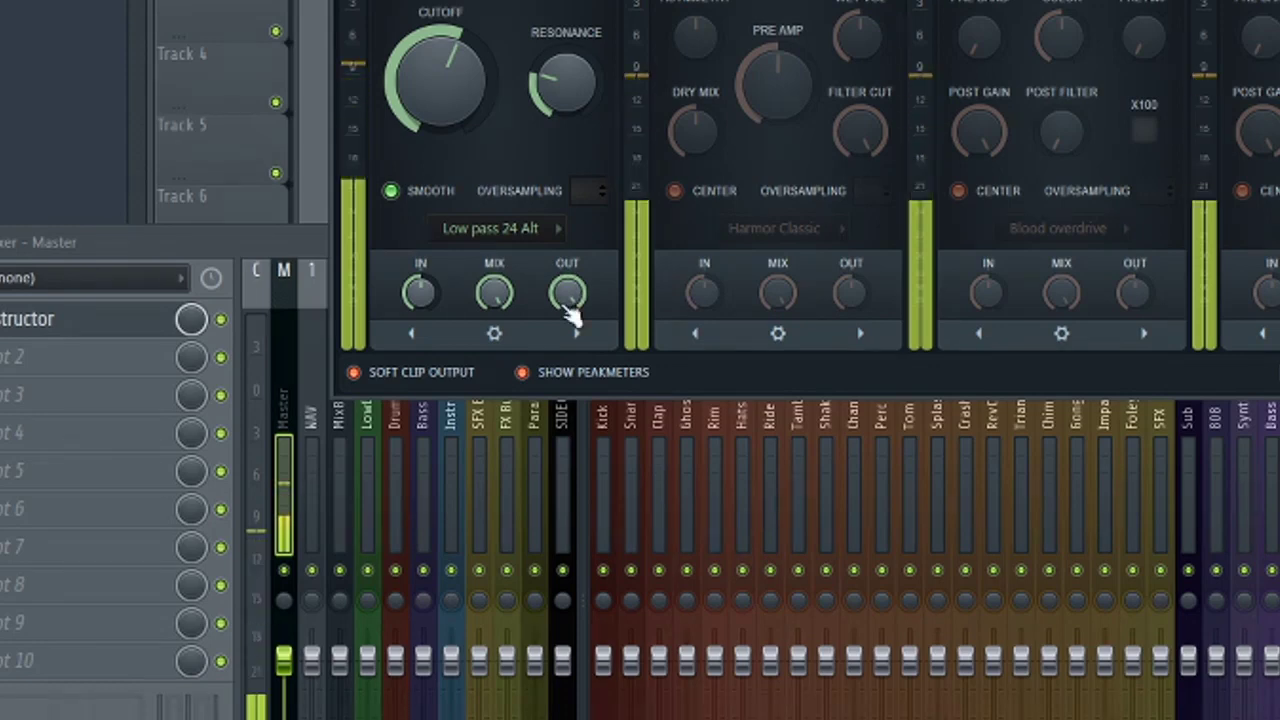
# Set the filter module's oversampling to 4x and raise its output level.
pyautogui.rightClick(578, 312)
pyautogui.click(584, 314)
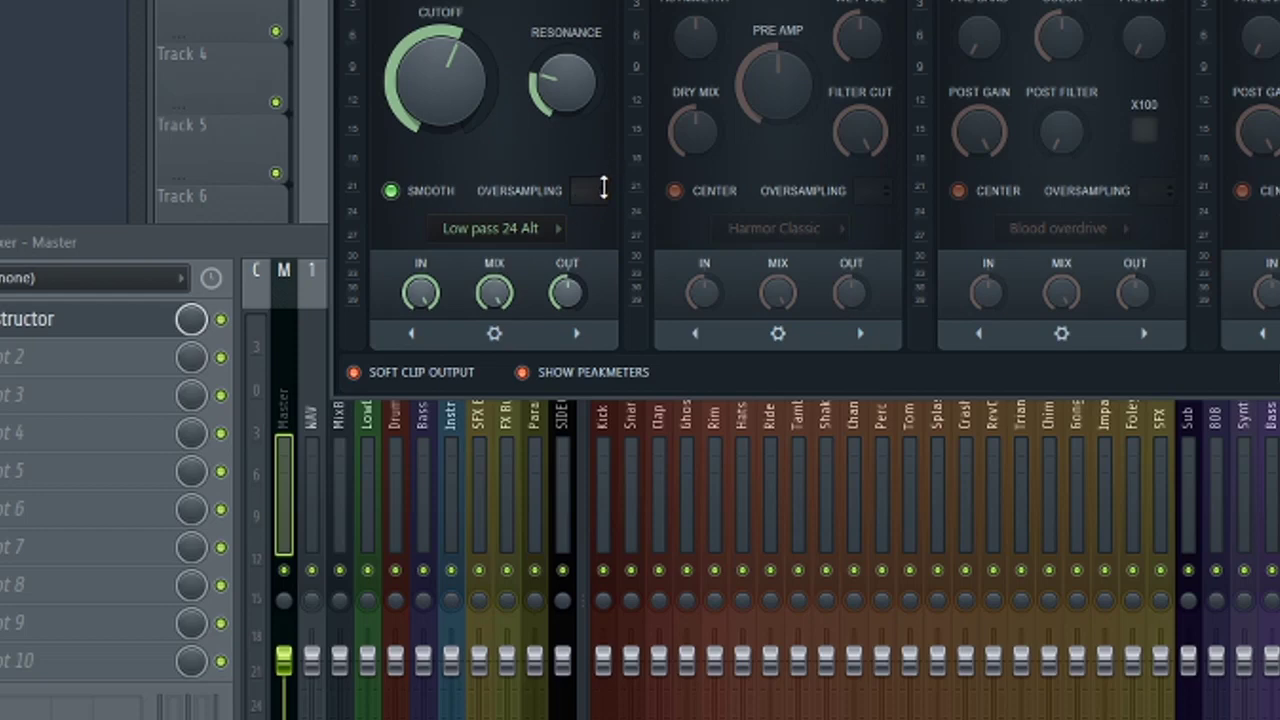
pyautogui.moveTo(603, 187); pyautogui.dragTo(603, 177)
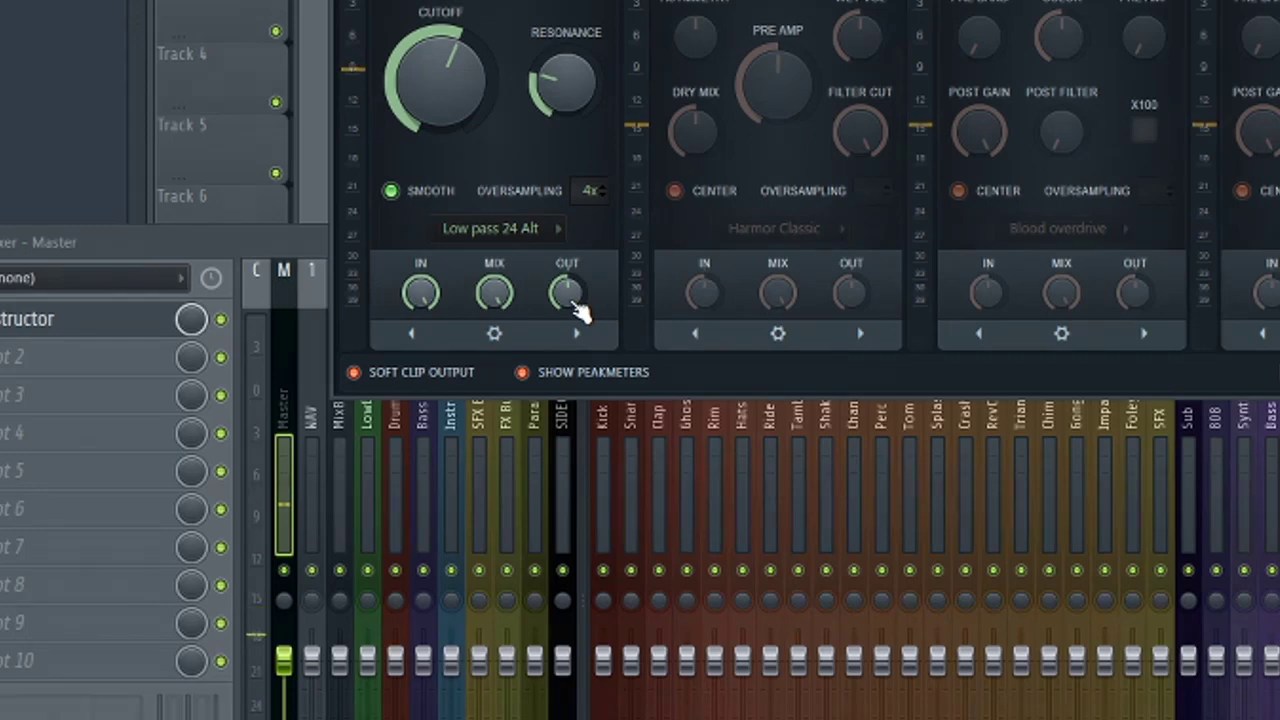
pyautogui.moveTo(566, 292); pyautogui.dragTo(566, 280)
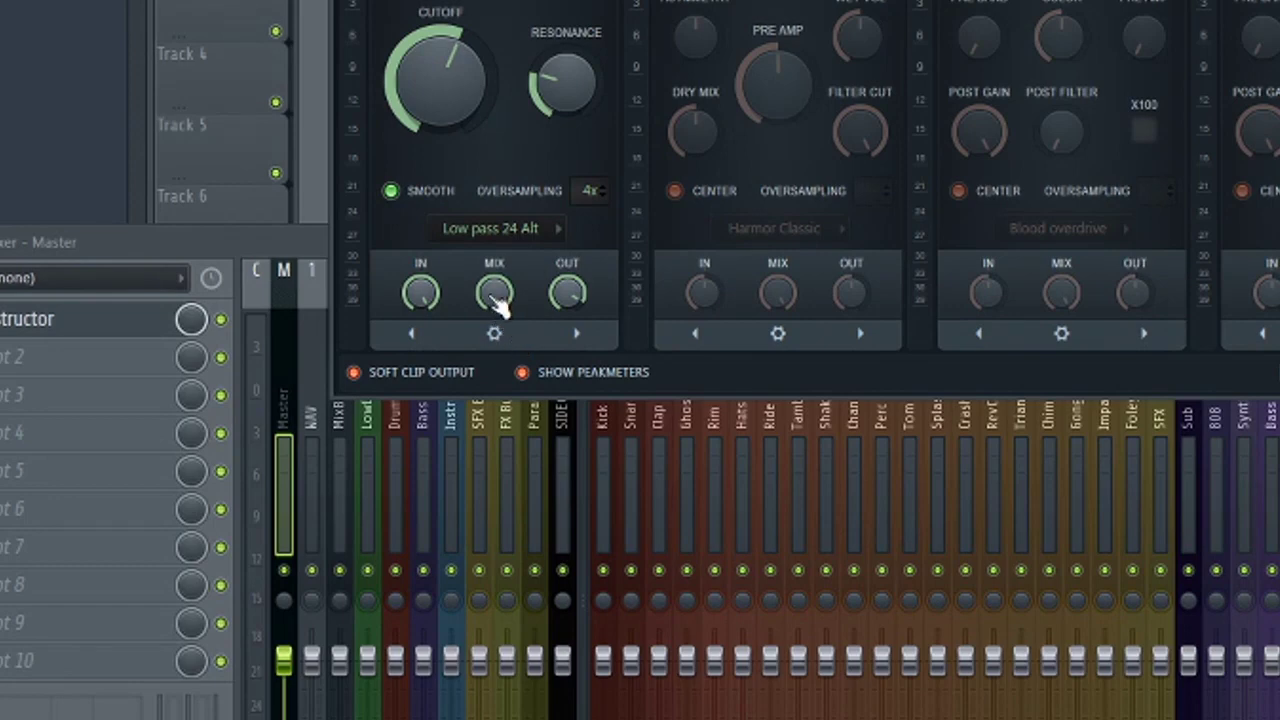
pyautogui.press('space')
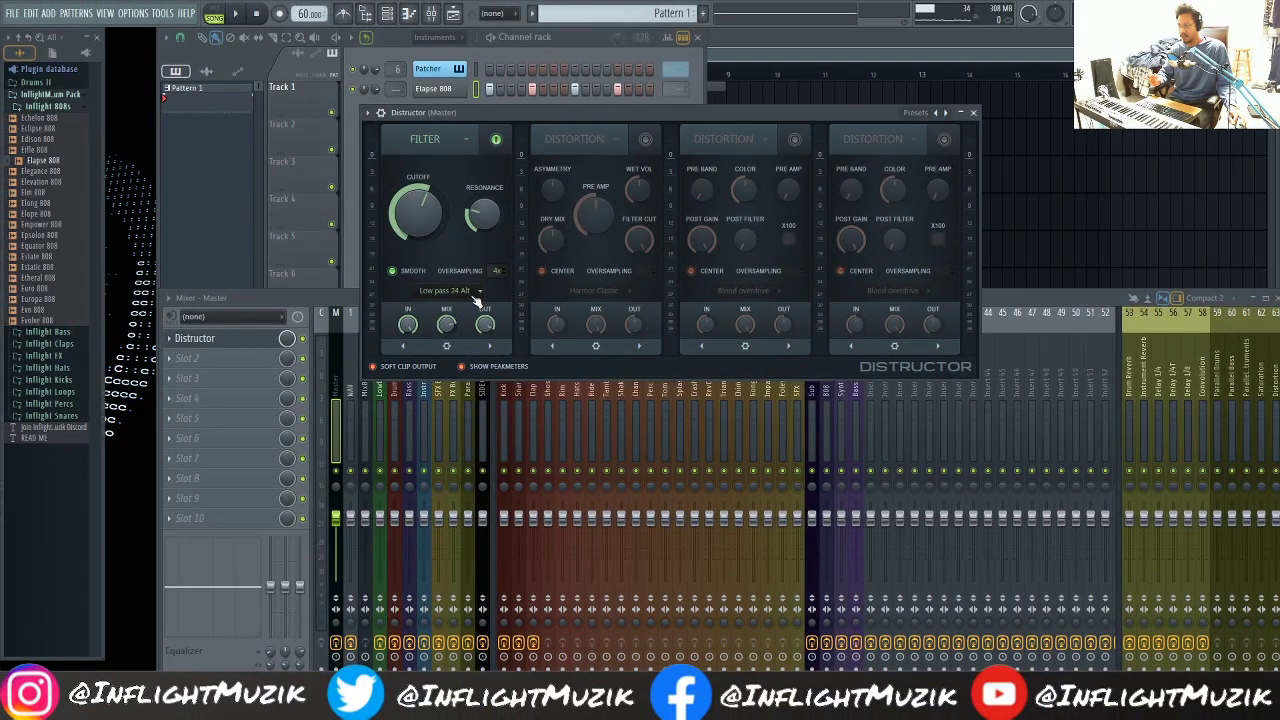
# Compare the 808 pattern with the Distructor effect bypassed and re-enabled on the master track.
pyautogui.click(477, 292)
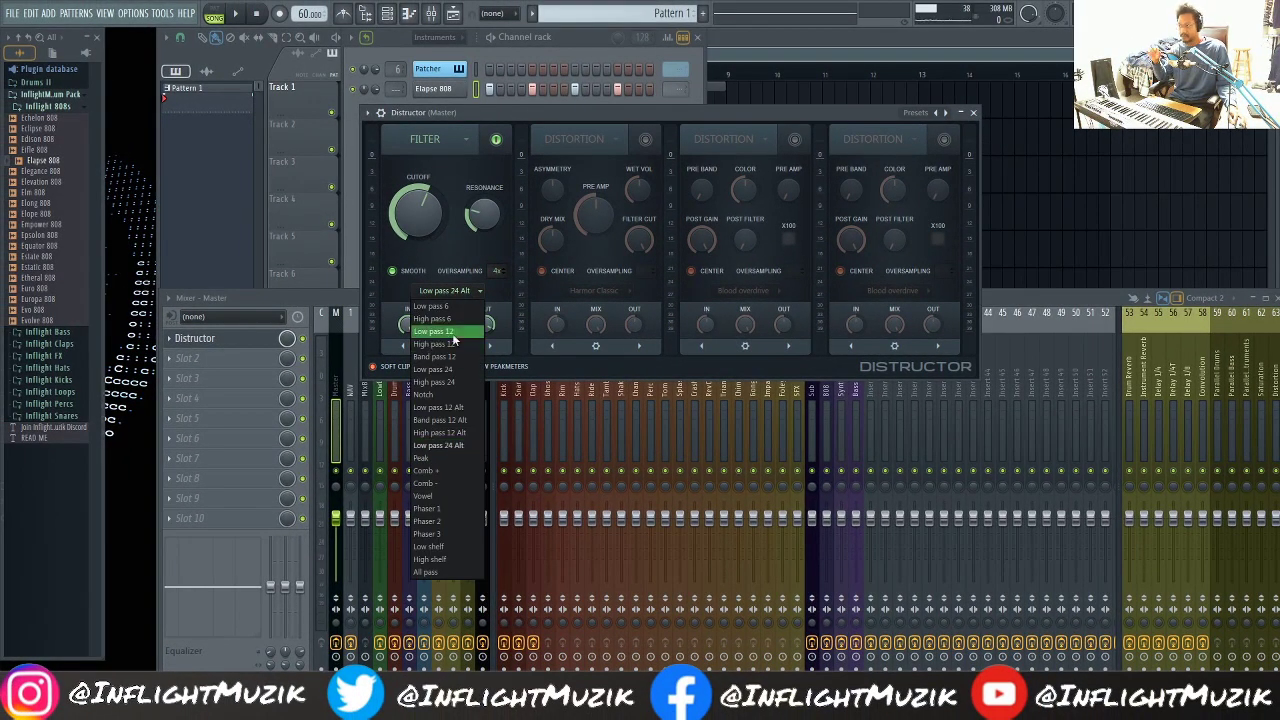
pyautogui.click(440, 290)
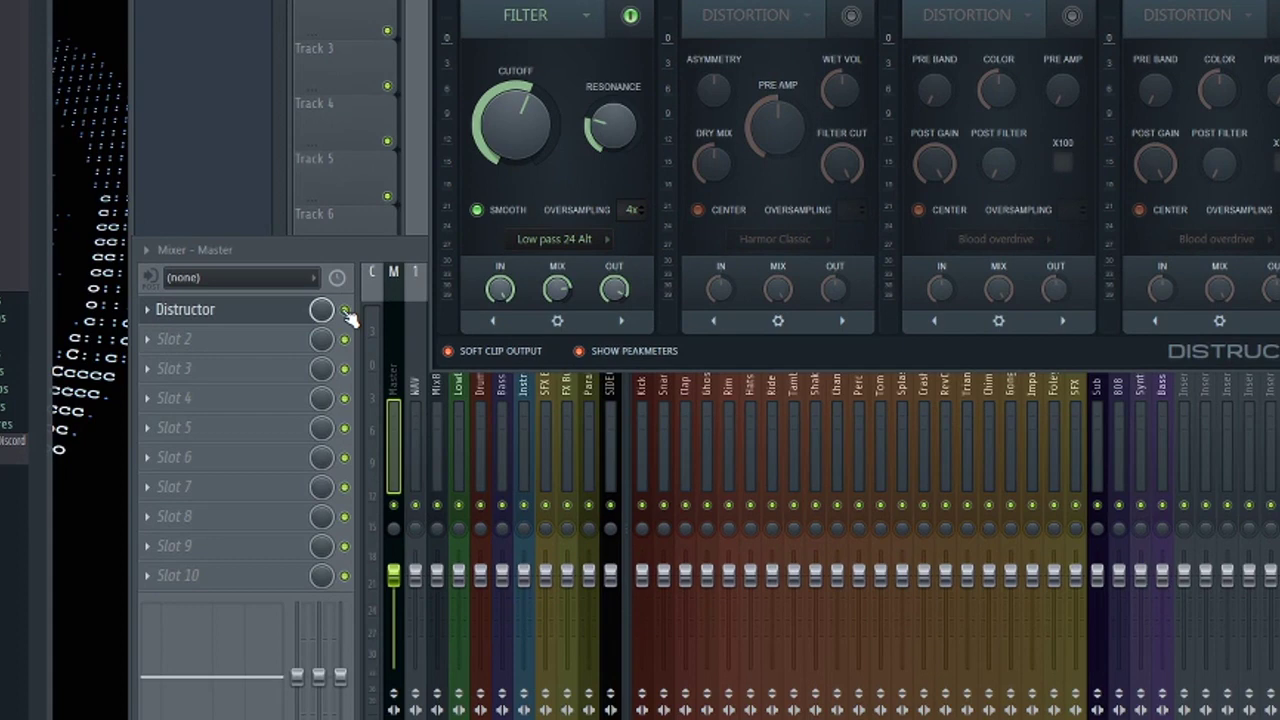
pyautogui.click(344, 311)
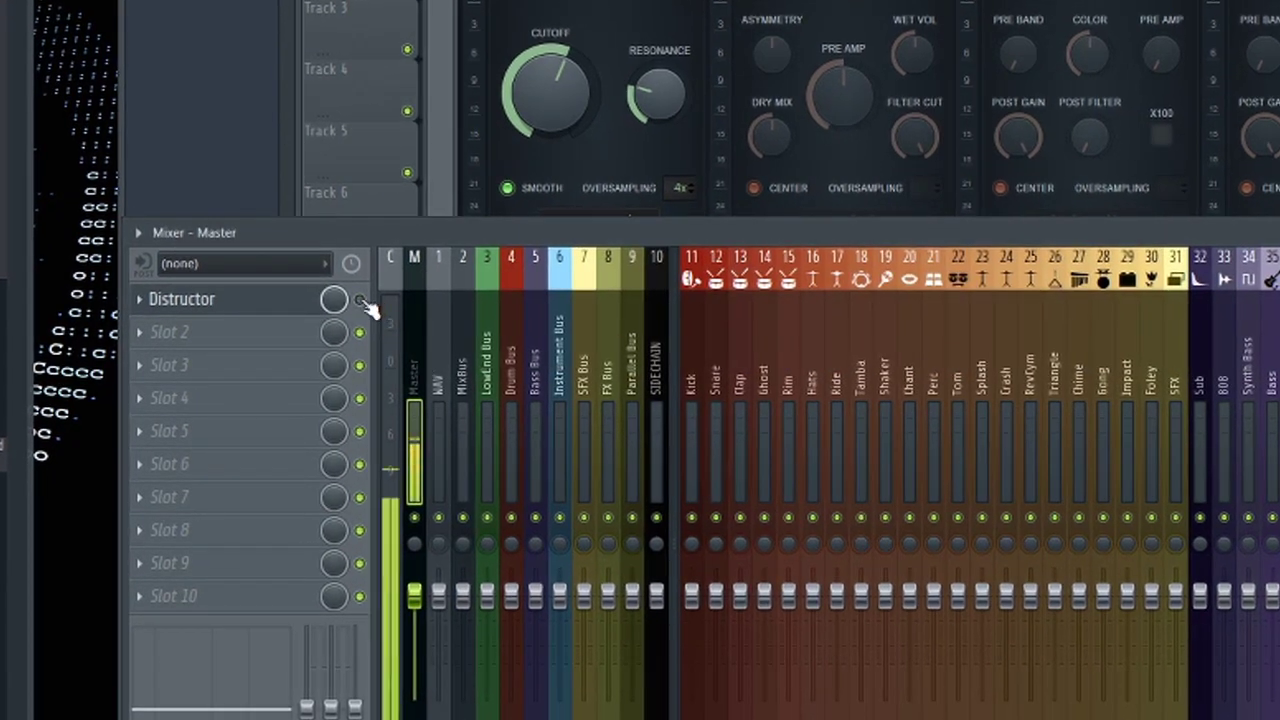
pyautogui.click(360, 300)
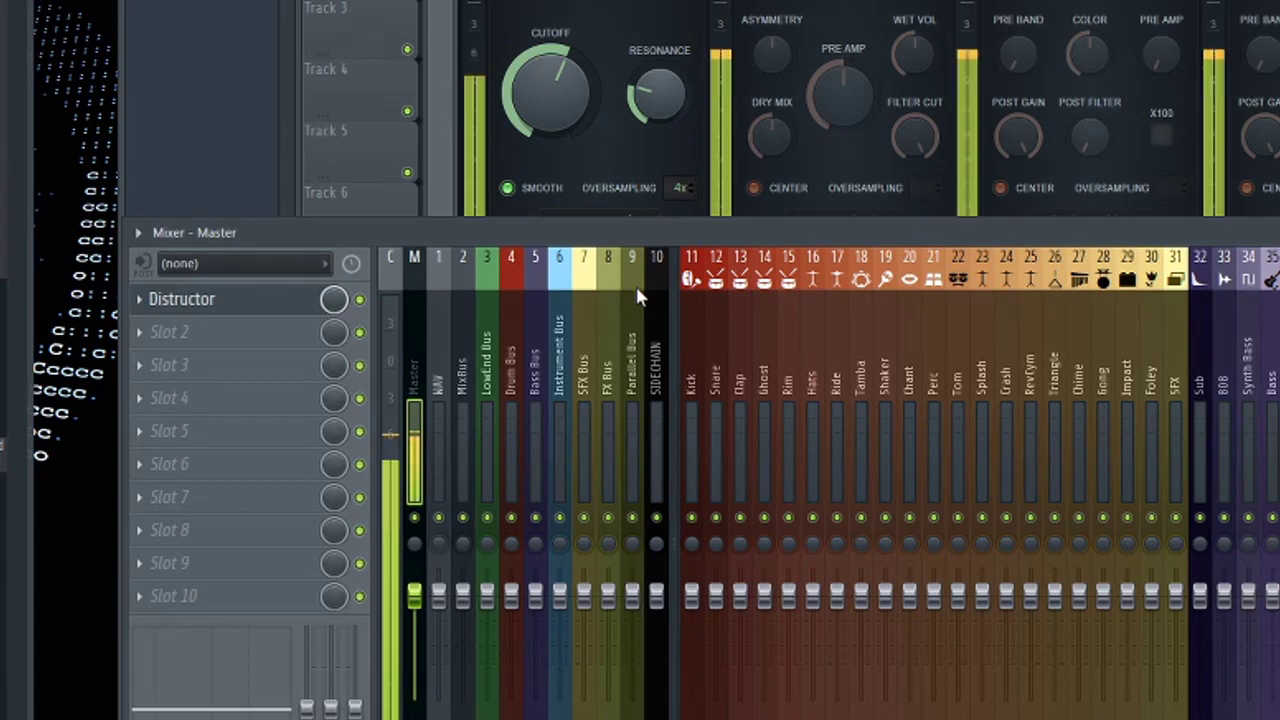
pyautogui.press('space')
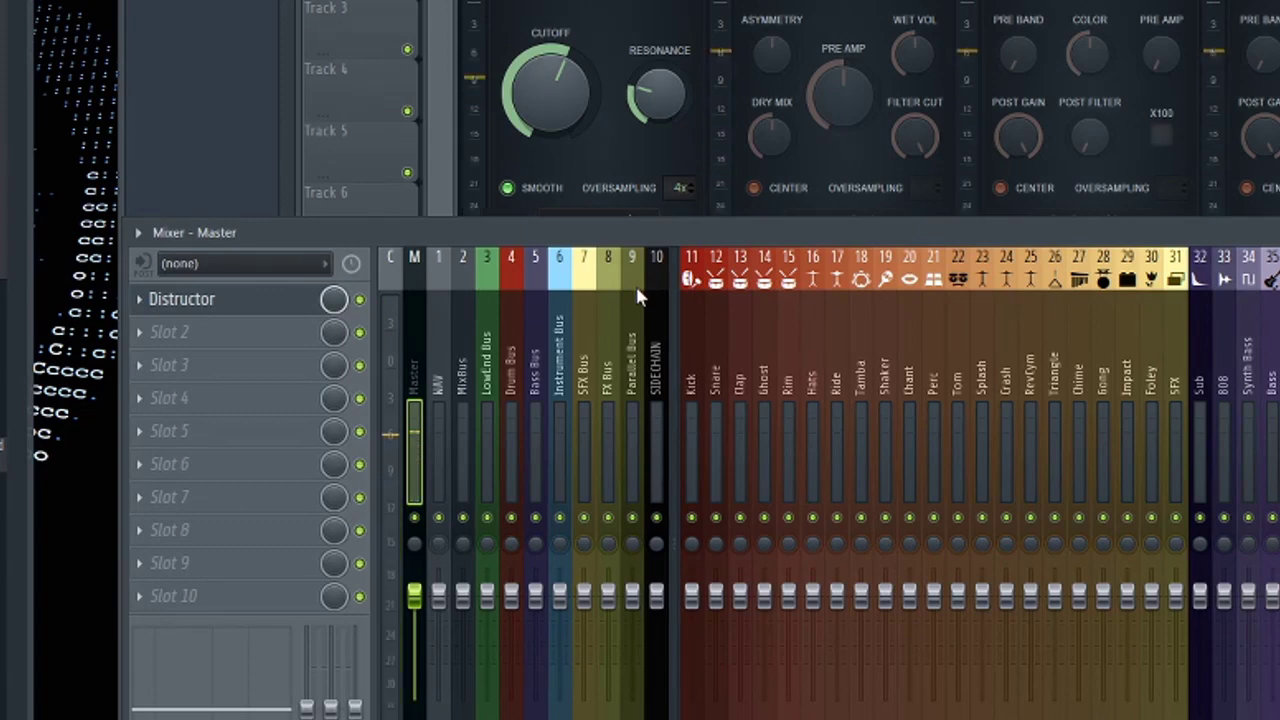
# Set the filter module's type to Low pass 12 and turn its oversampling off.
pyautogui.click(660, 205)
pyautogui.click(651, 221)
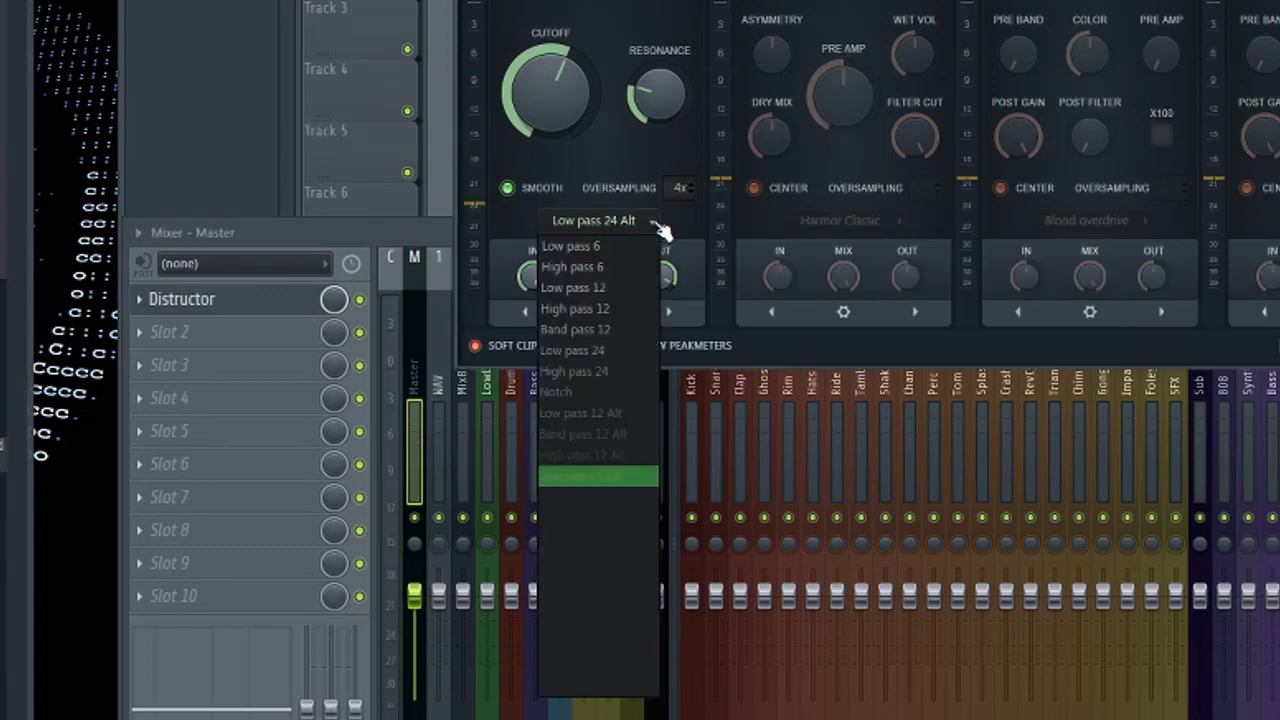
pyautogui.click(615, 287)
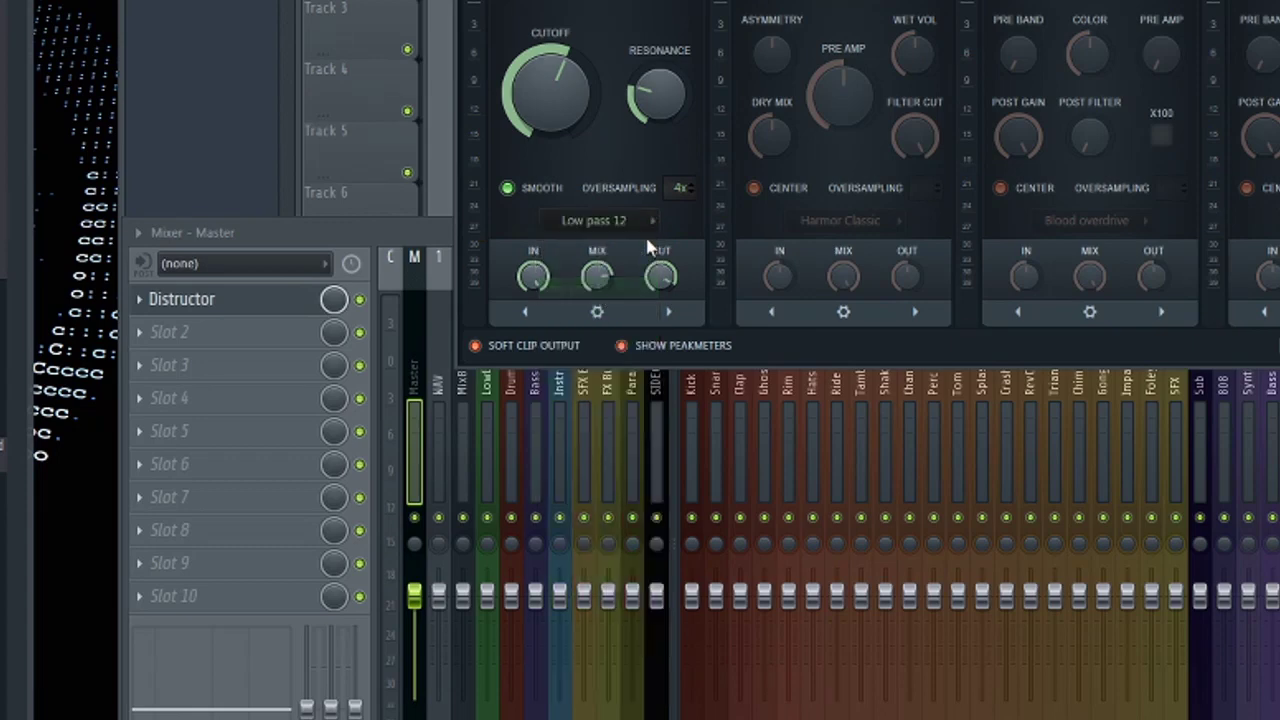
# Reset the filter module's input and output levels and play the 808 pattern through it.
pyautogui.rightClick(532, 280)
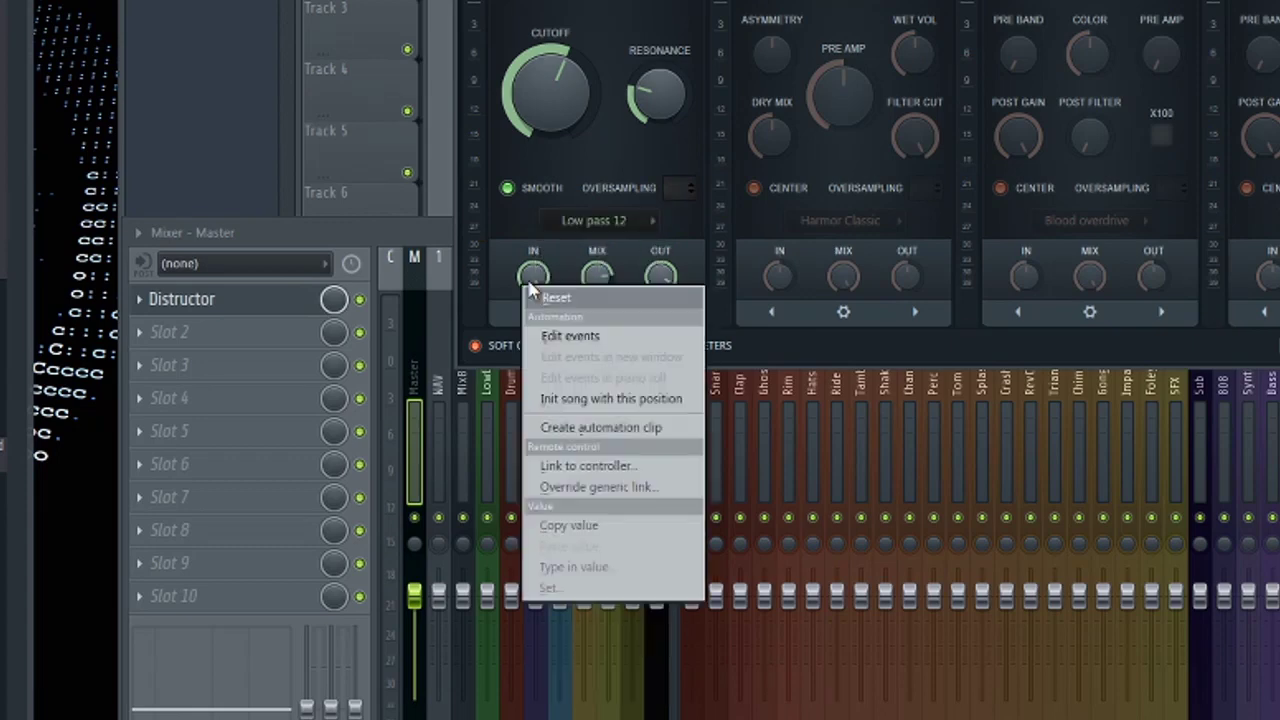
pyautogui.click(543, 289)
pyautogui.rightClick(670, 282)
pyautogui.click(701, 288)
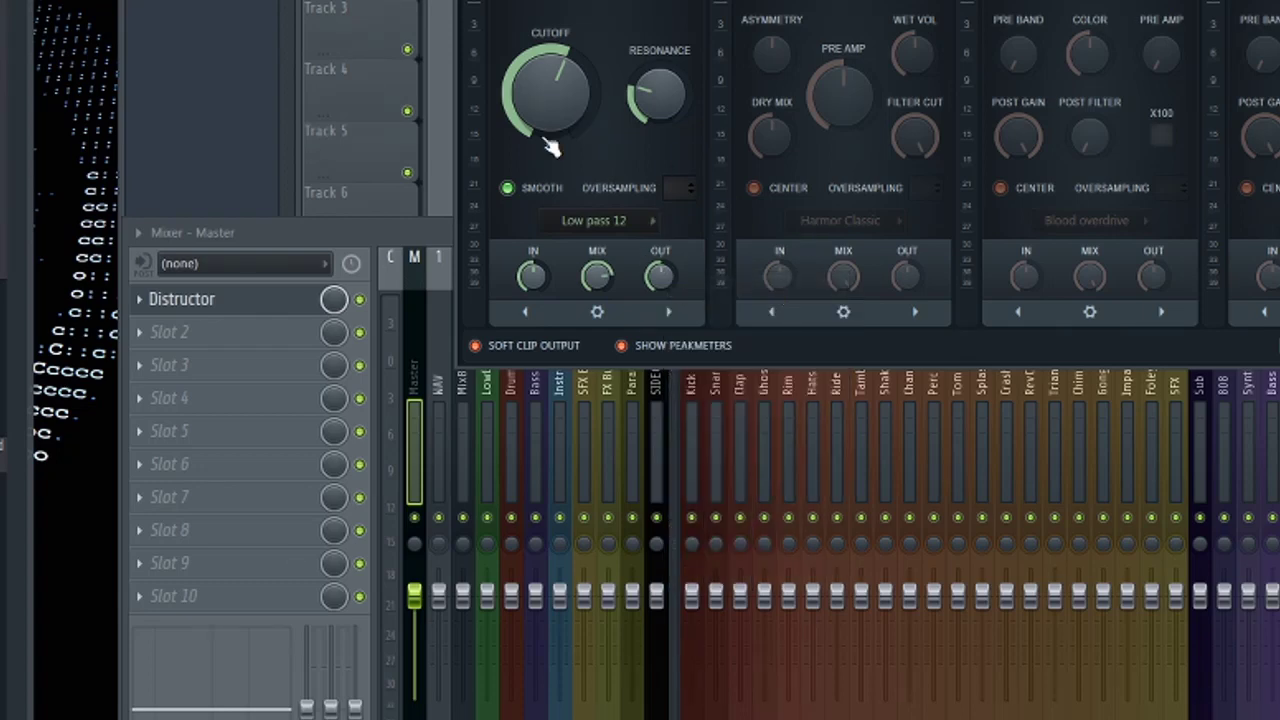
pyautogui.press('space')
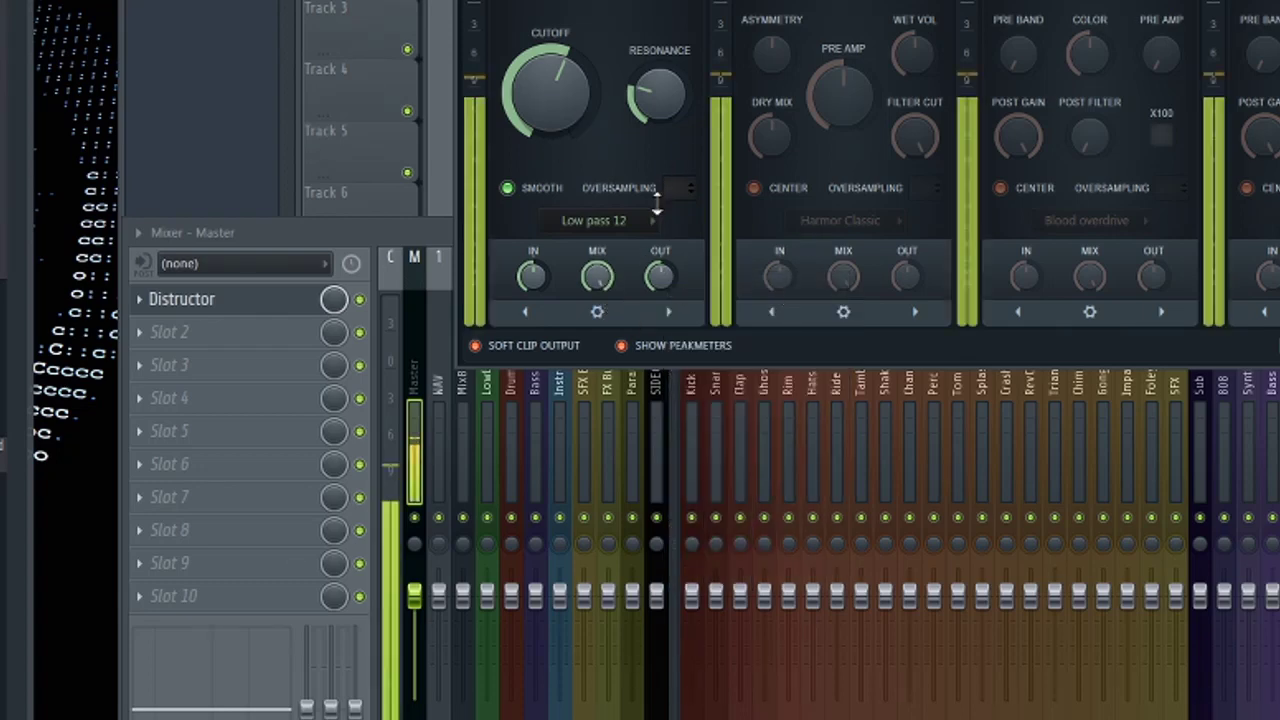
pyautogui.press('space')
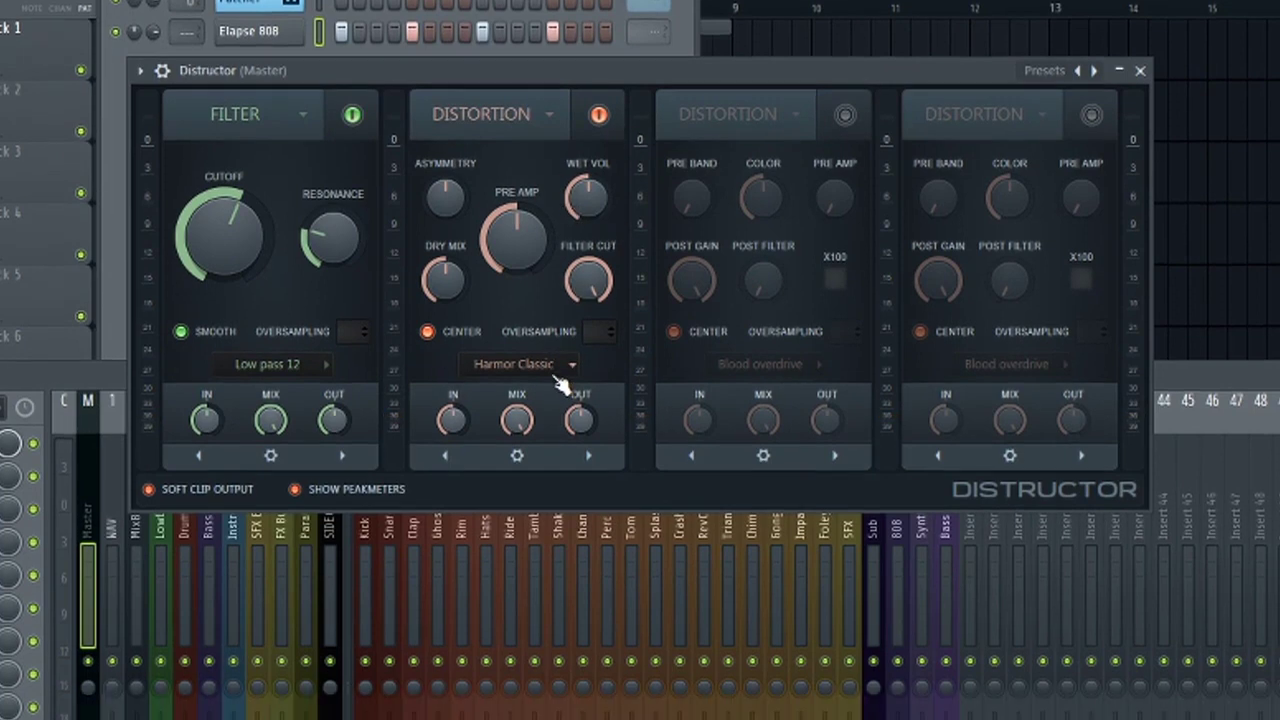
# Choose the Harmor Classic distortion type and compare the 808 pattern with the distortion module off and on.
pyautogui.click(548, 394)
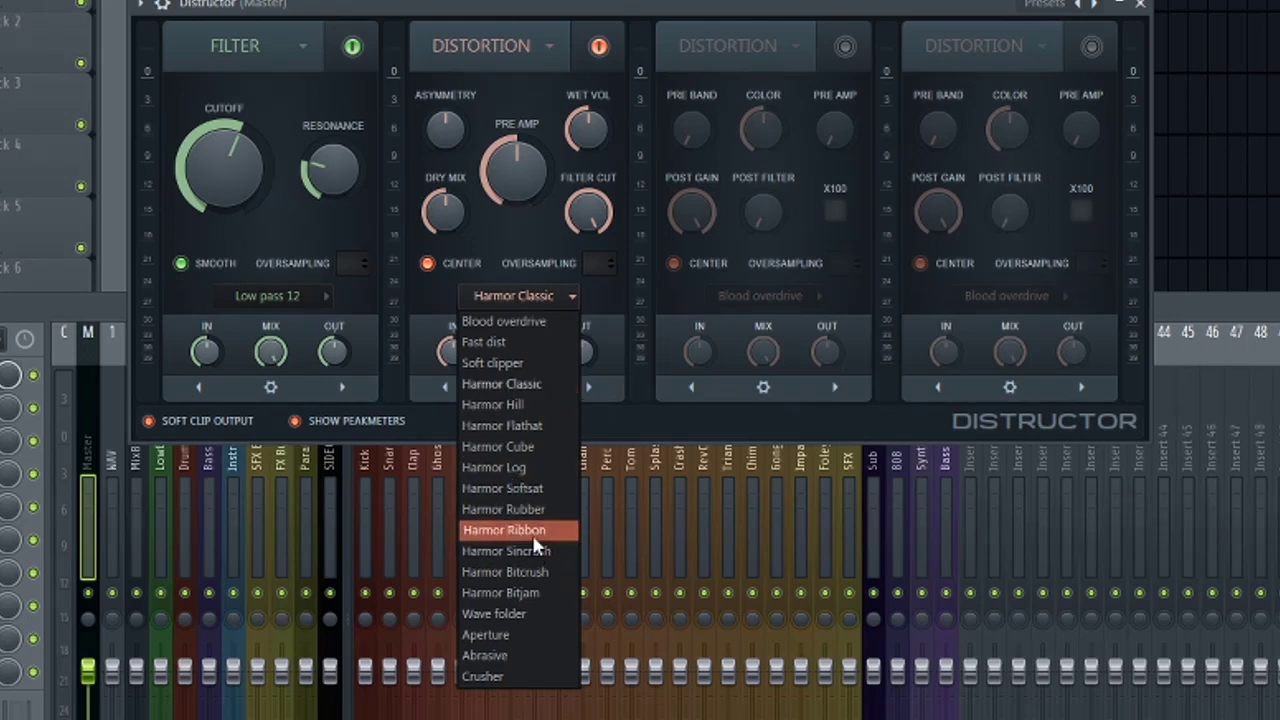
pyautogui.click(540, 383)
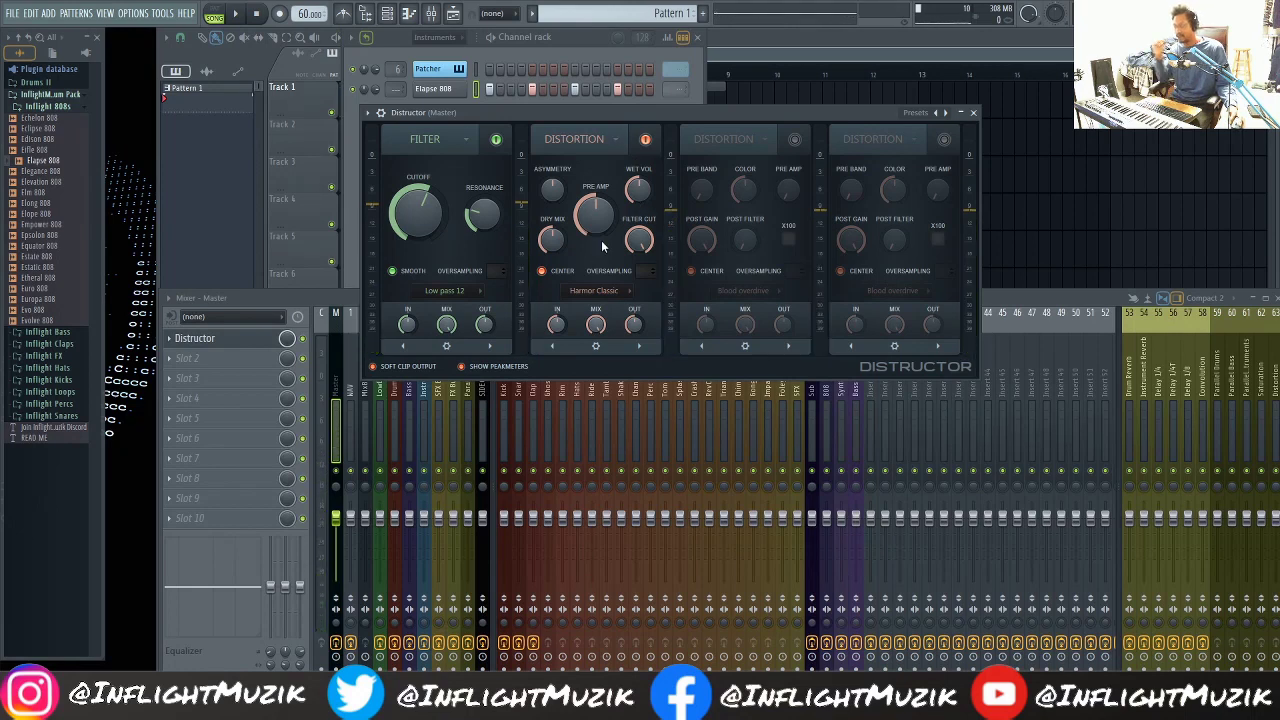
pyautogui.click(646, 140)
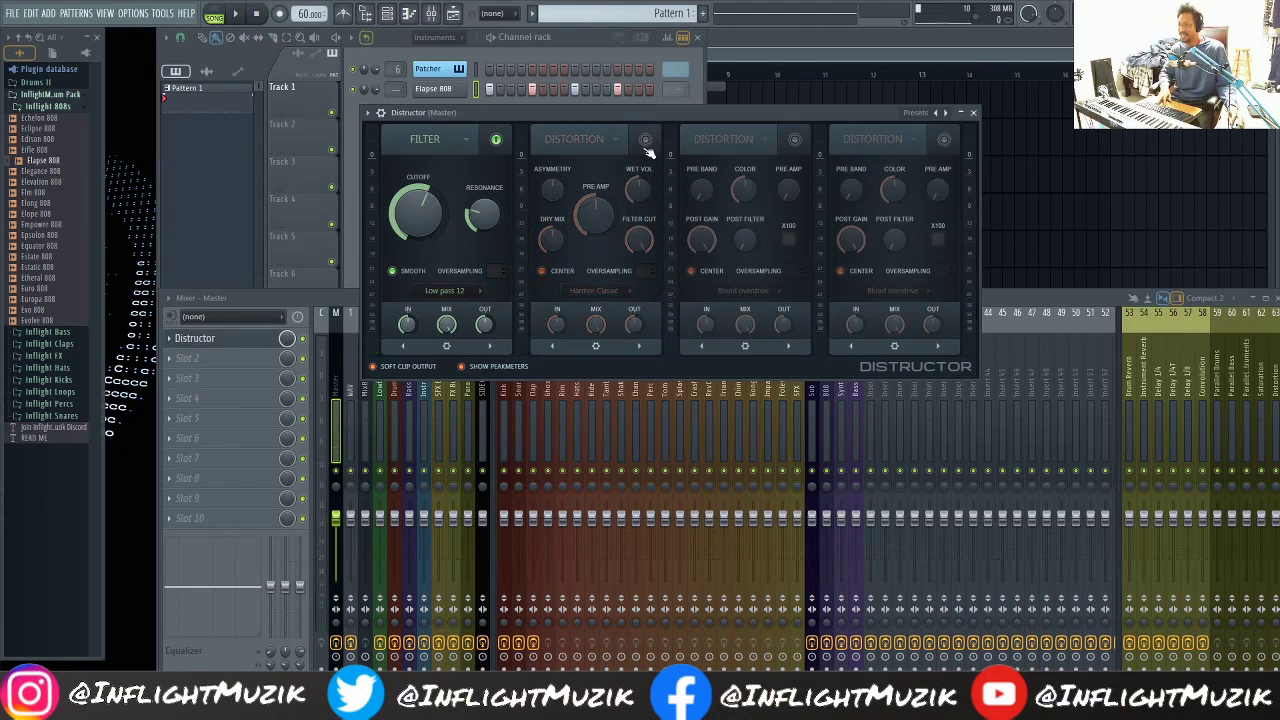
pyautogui.press('space')
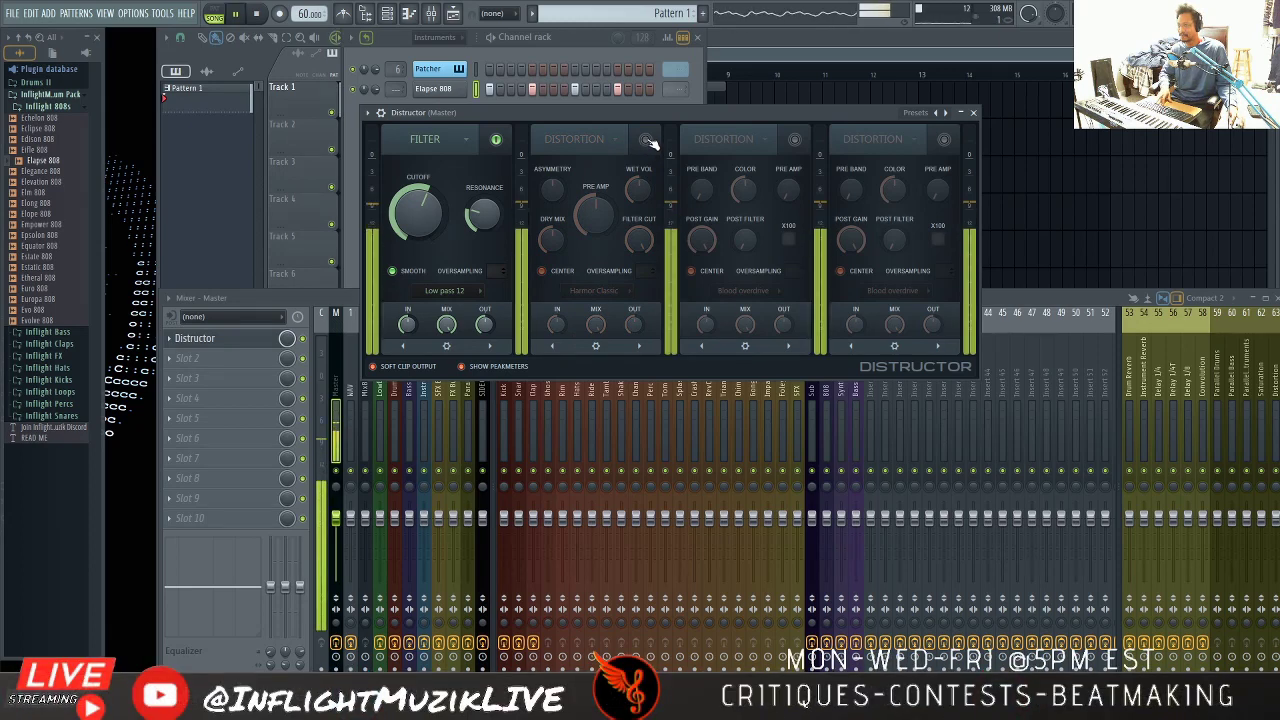
pyautogui.click(646, 140)
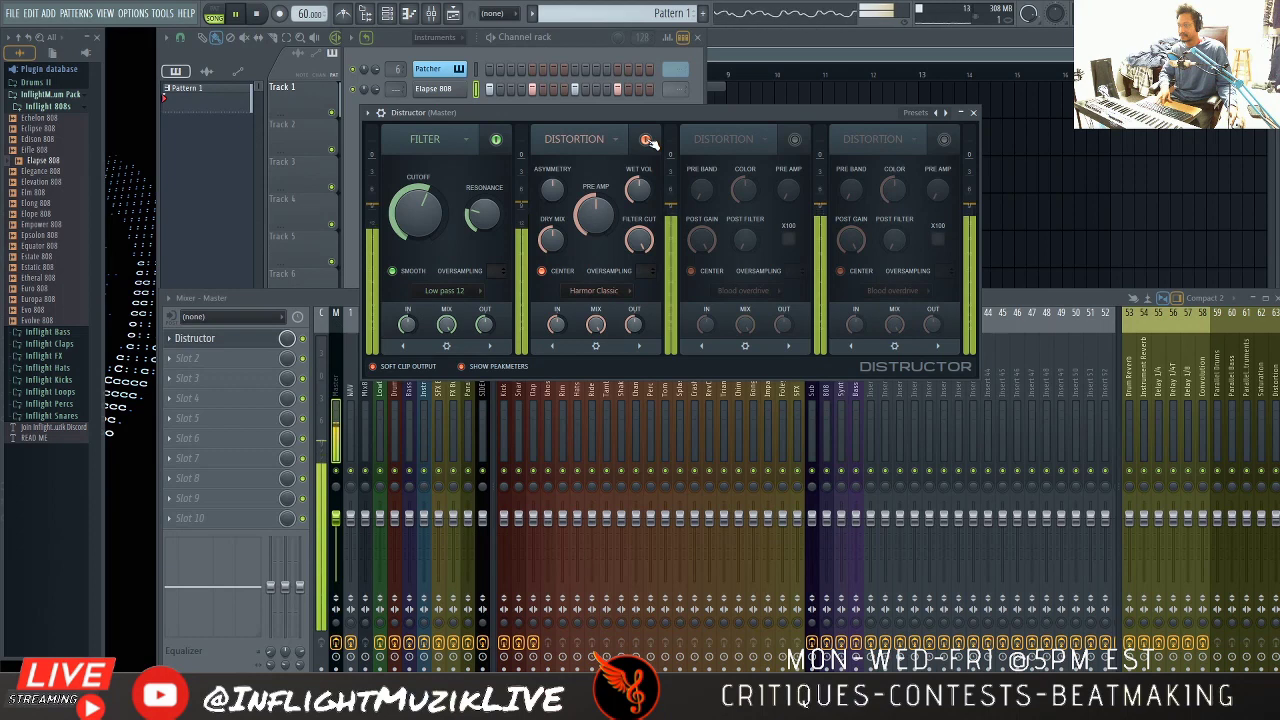
pyautogui.click(646, 140)
pyautogui.click(646, 140)
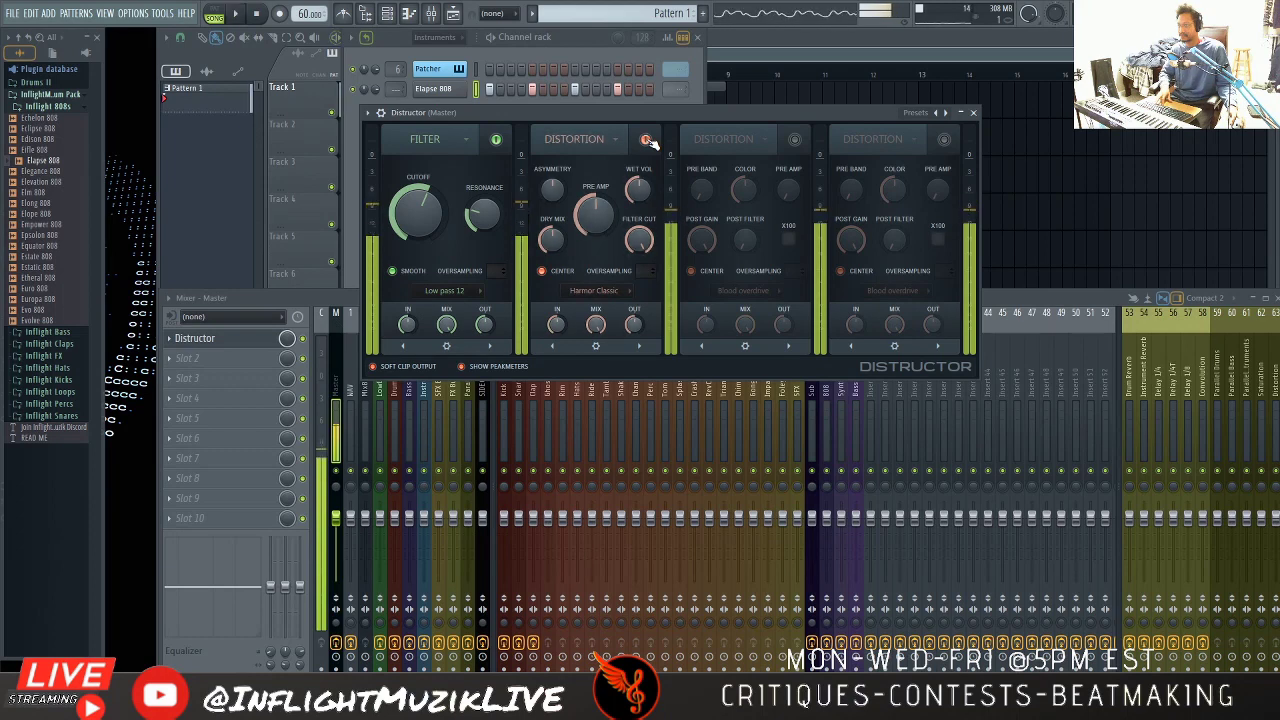
pyautogui.press('space')
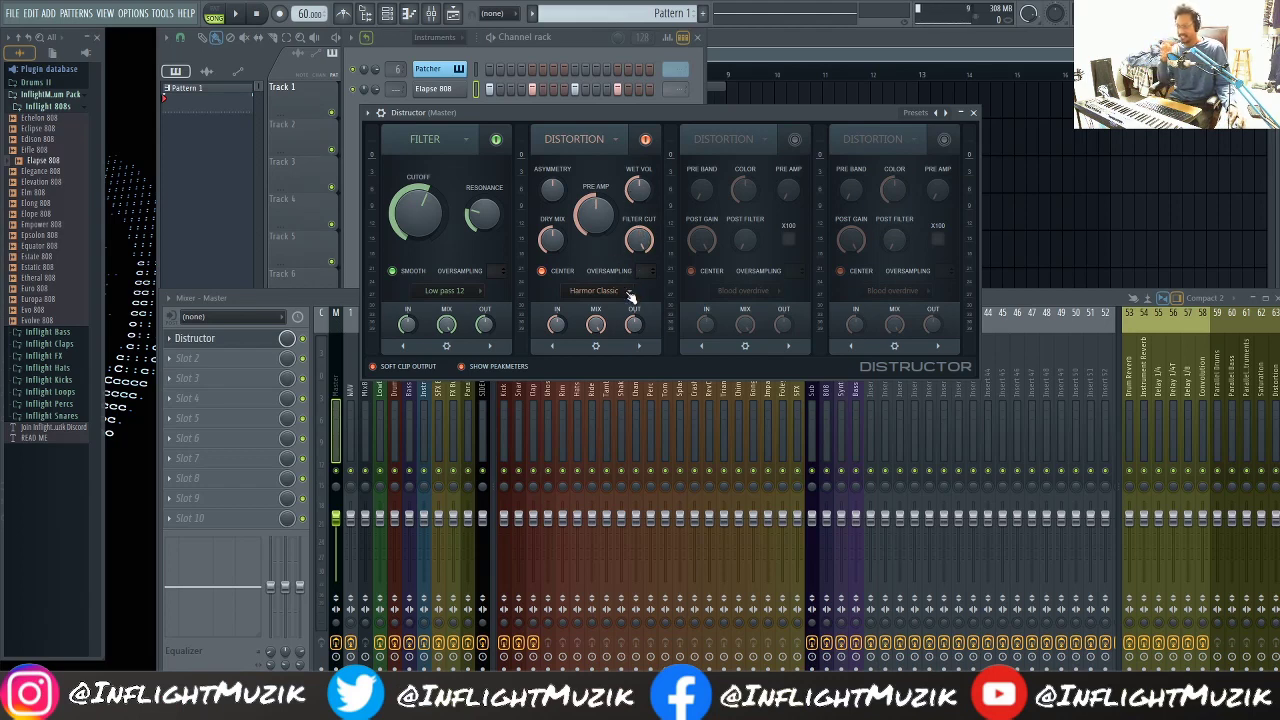
# Change the distortion type to Harmor Hill and audition the 808 pattern through it.
pyautogui.click(630, 293)
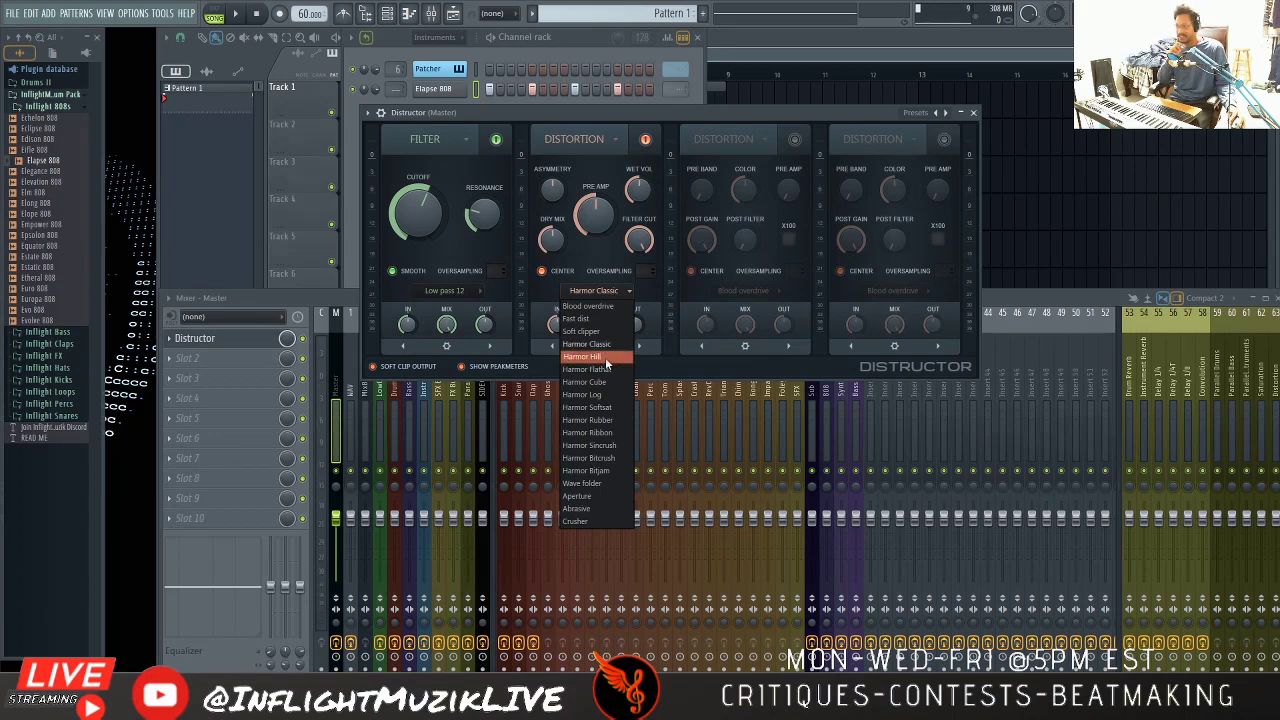
pyautogui.click(605, 357)
pyautogui.press('space')
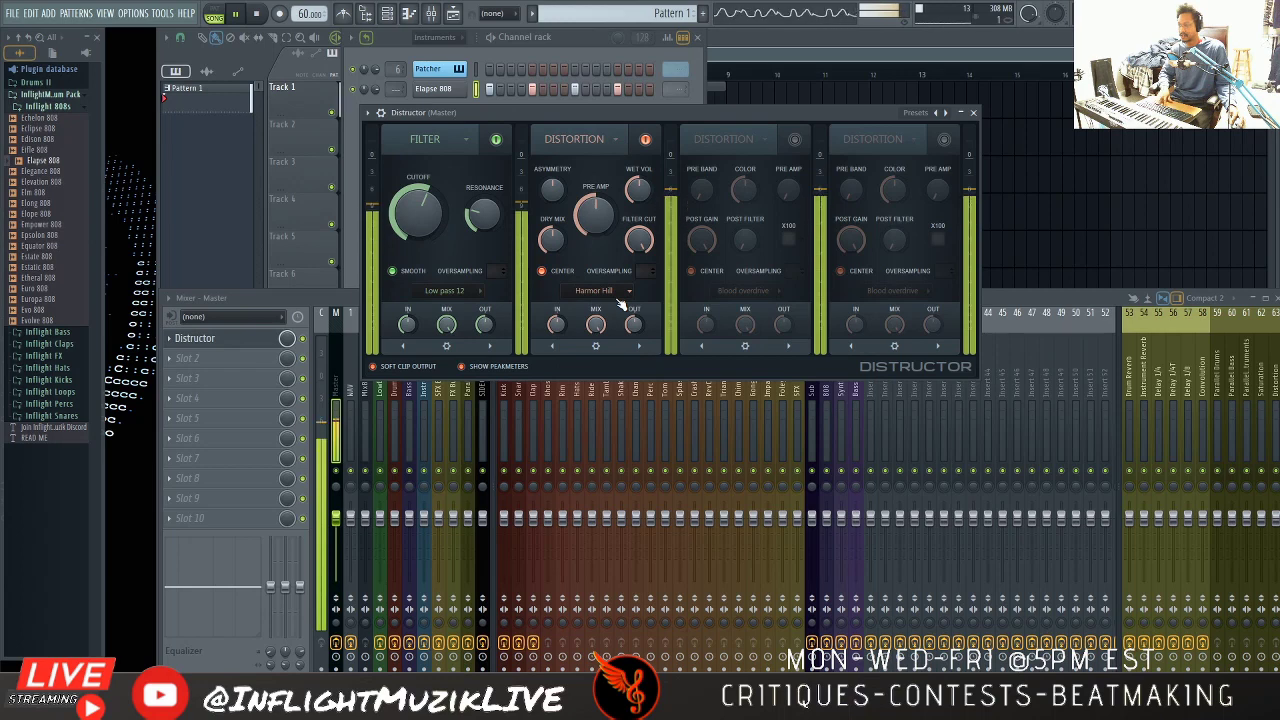
pyautogui.press('space')
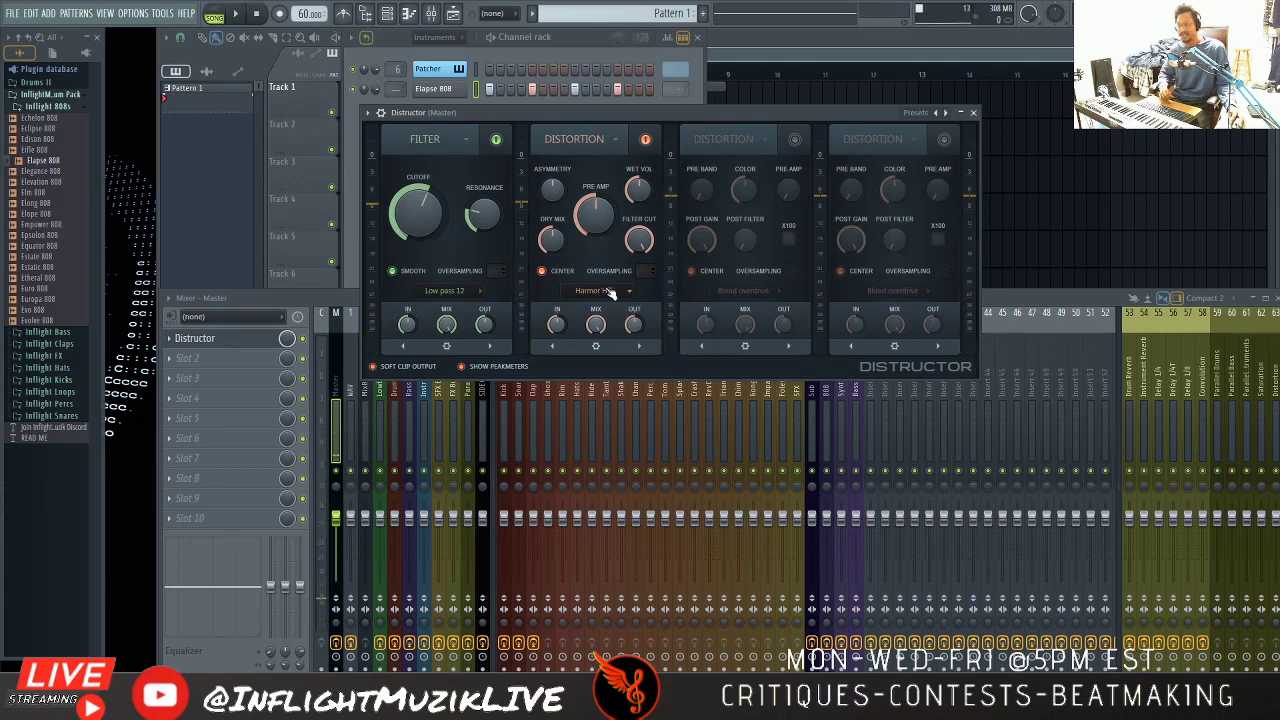
pyautogui.click(625, 291)
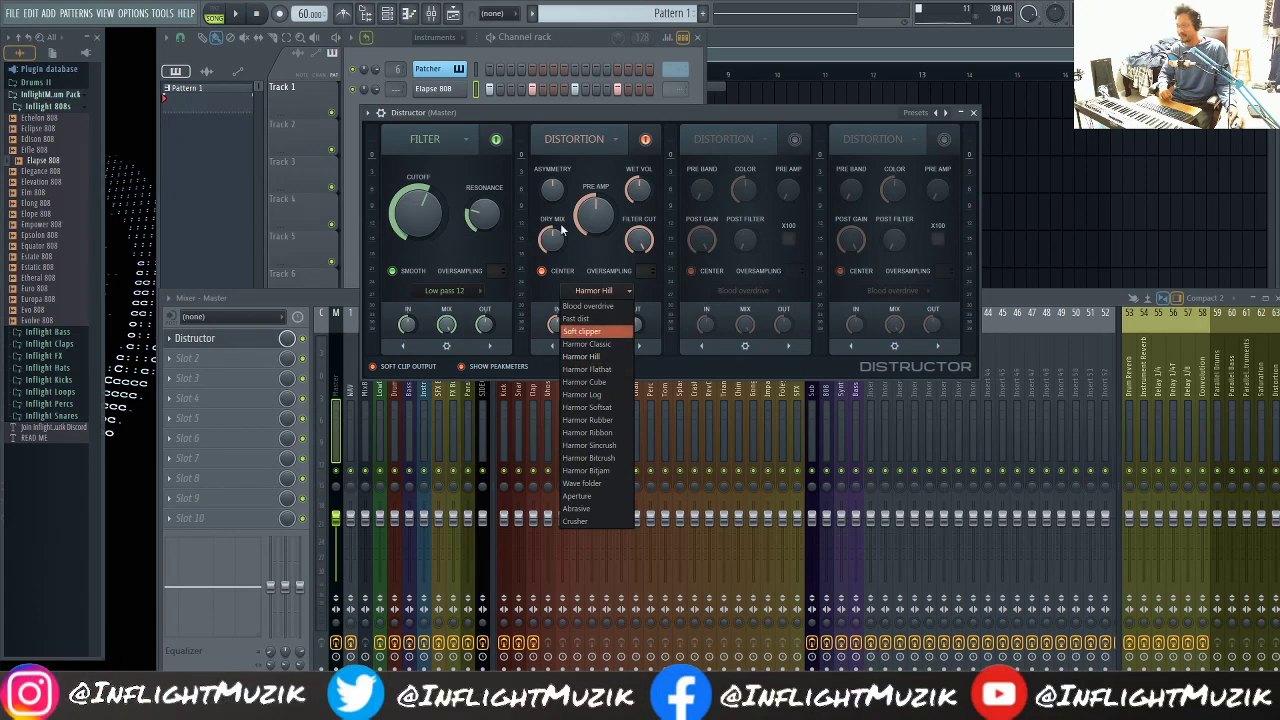
pyautogui.click(578, 113)
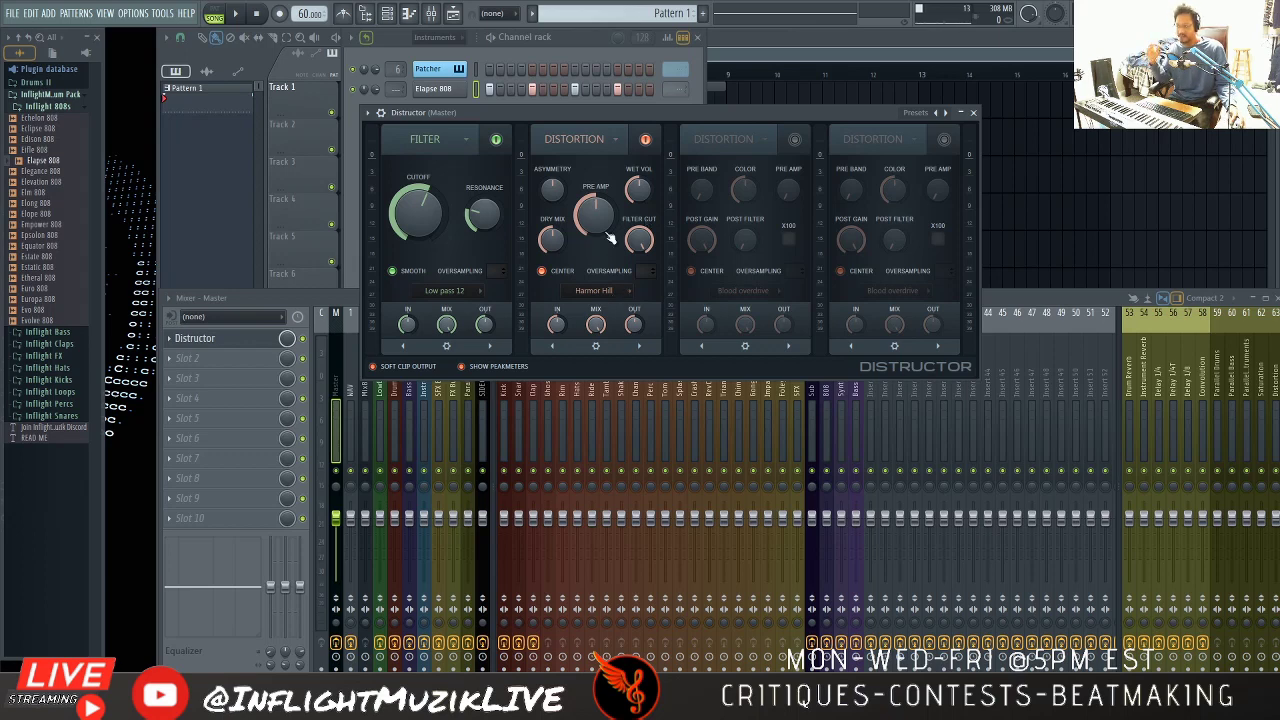
# Play the 808 pattern through the Harmor Flathat and Harmor Cube distortion types.
pyautogui.click(612, 290)
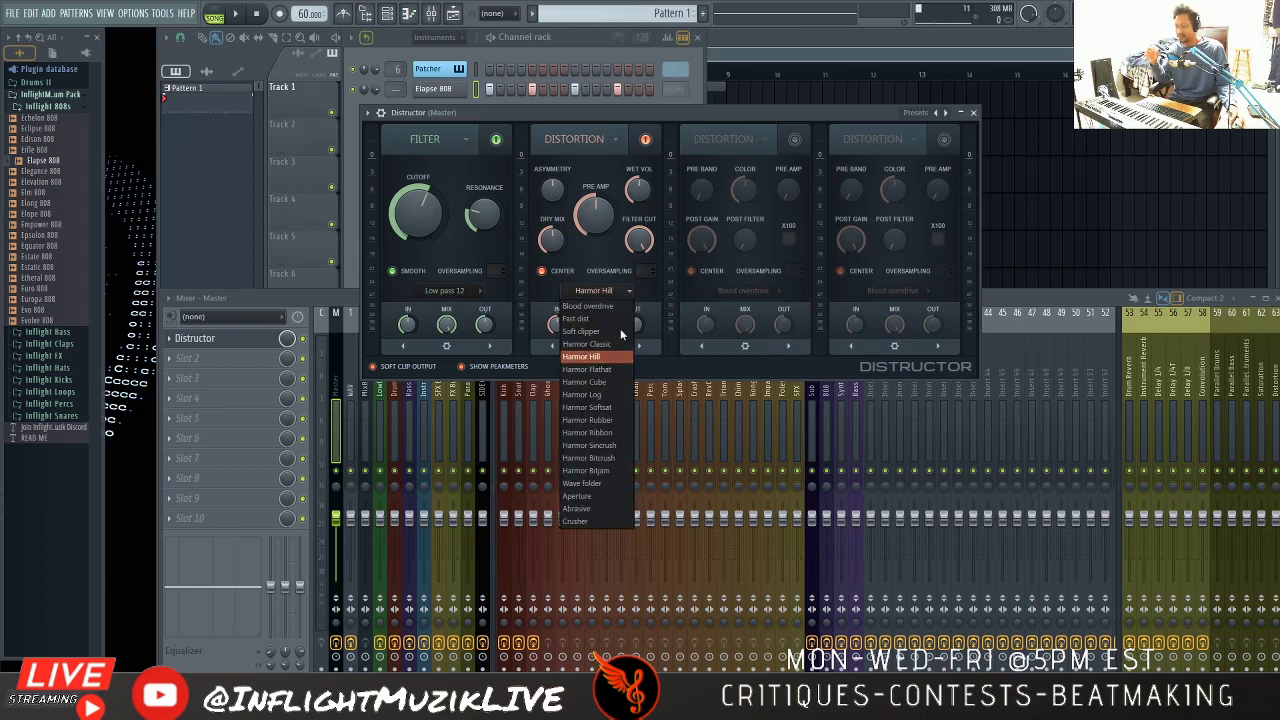
pyautogui.click(616, 369)
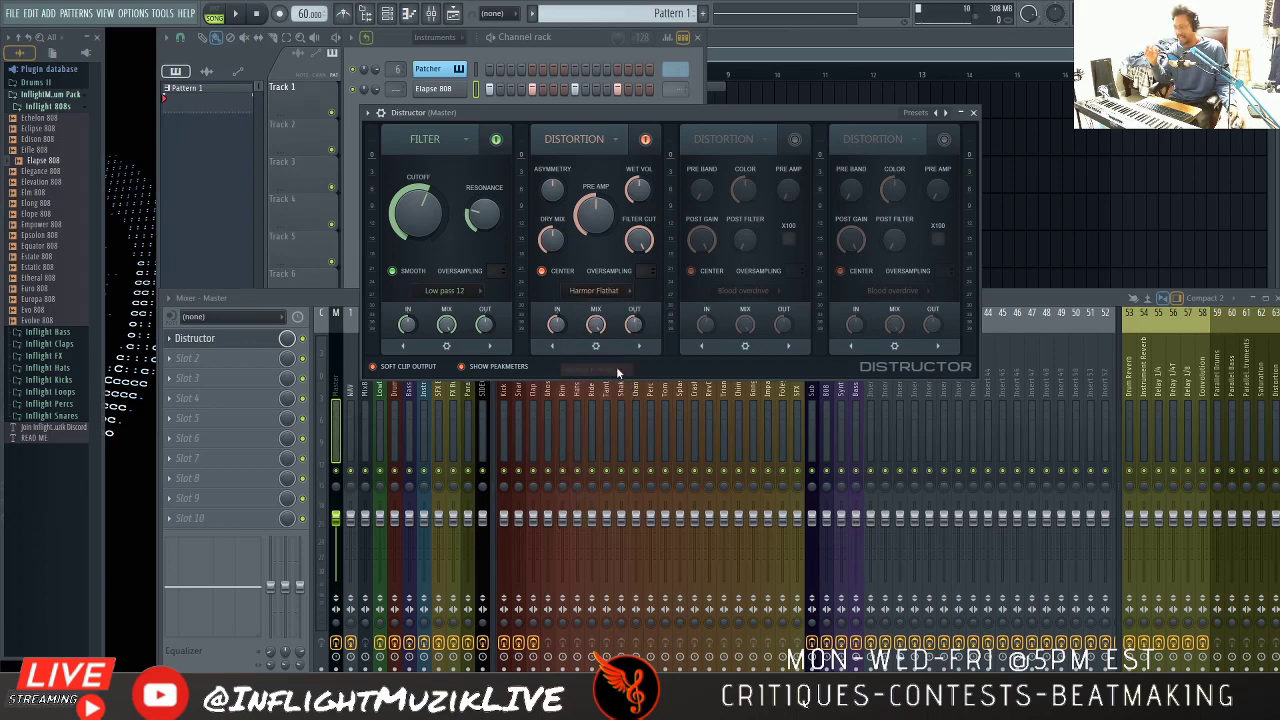
pyautogui.press('space')
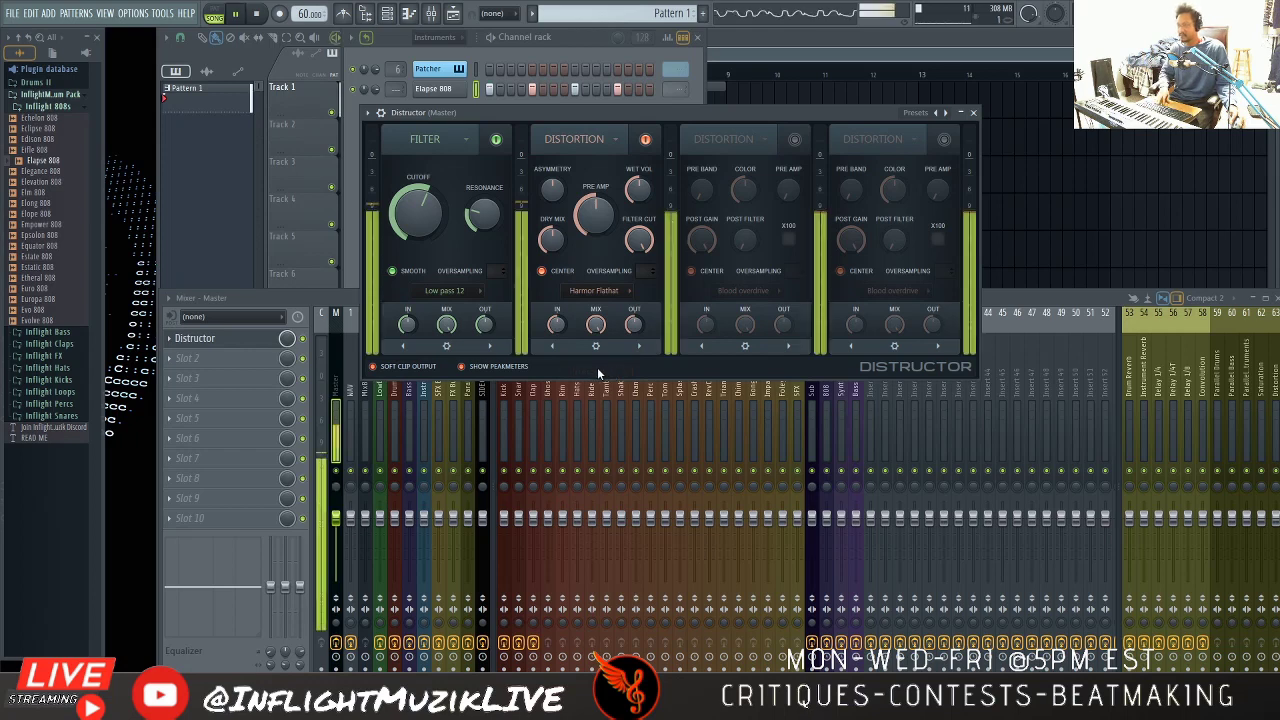
pyautogui.click(627, 294)
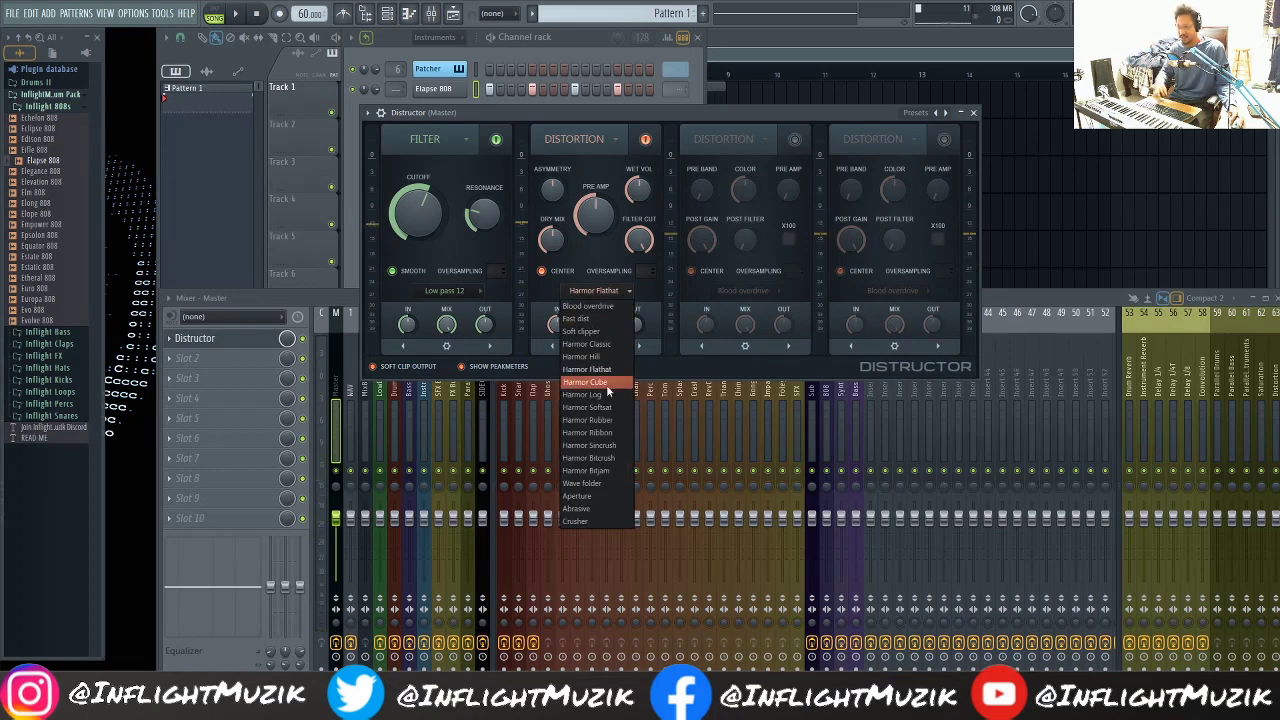
pyautogui.click(606, 384)
# Switch the distortion type to Harmor Log and Harmor Softsat in turn while the 808 pattern plays.
pyautogui.click(628, 292)
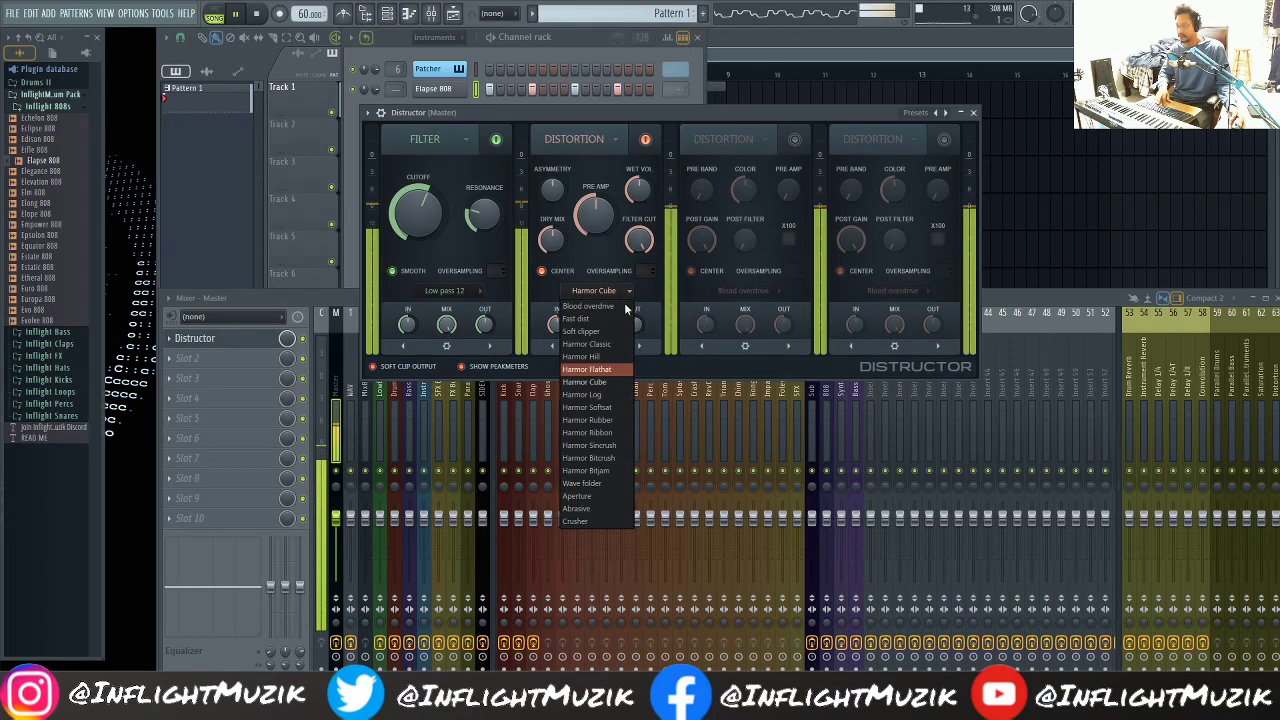
pyautogui.click(617, 393)
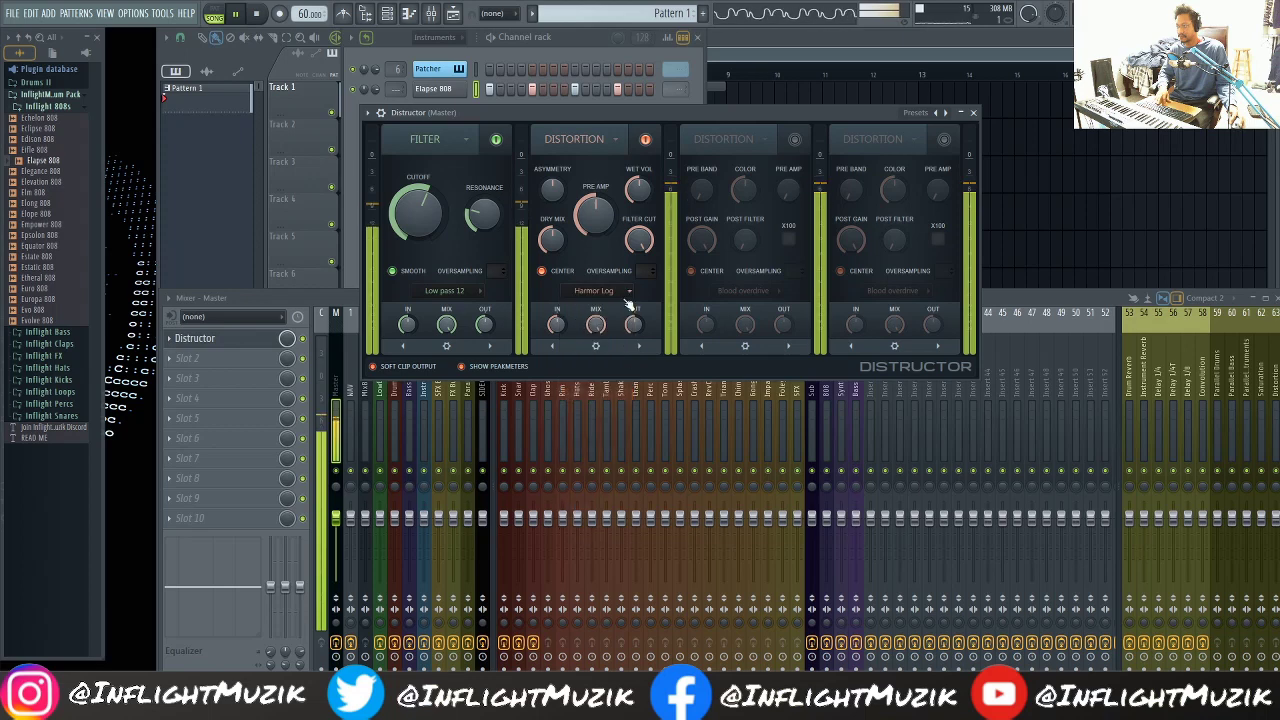
pyautogui.click(628, 291)
pyautogui.click(615, 410)
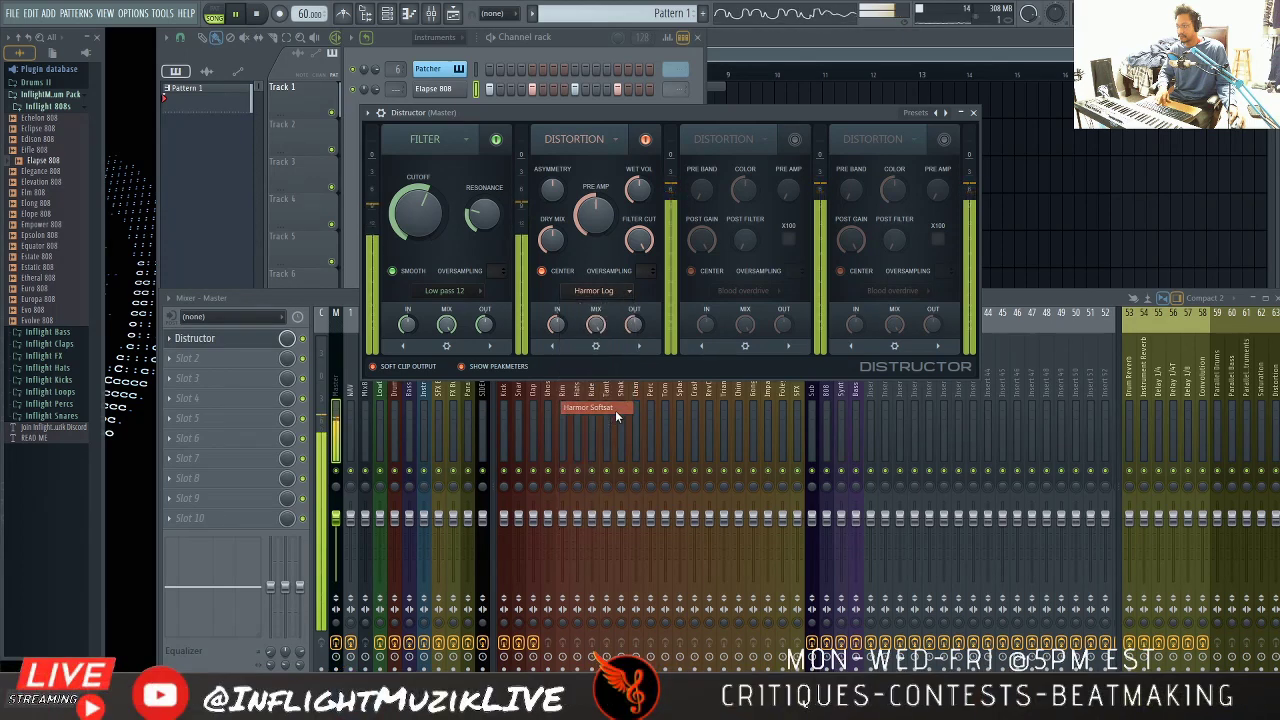
# Audition the playing 808 pattern through the Harmor Rubber and Harmor Ribbon distortion types.
pyautogui.click(628, 291)
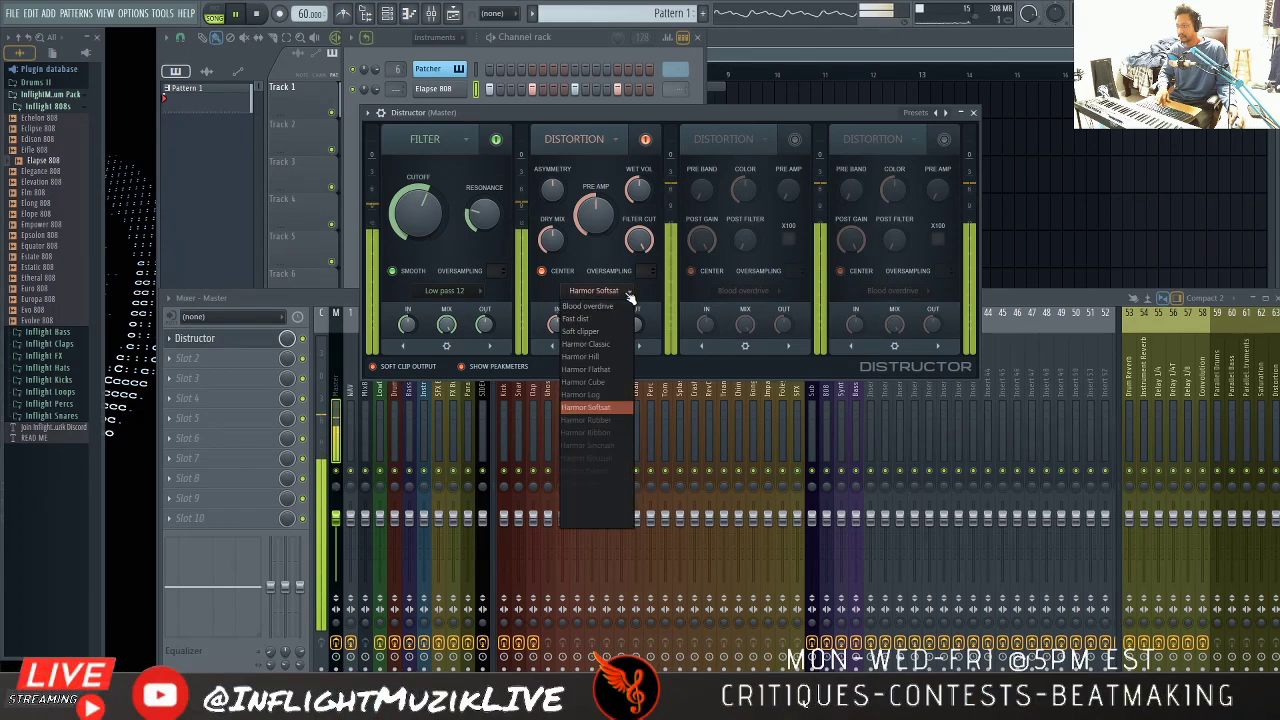
pyautogui.click(620, 421)
pyautogui.click(615, 292)
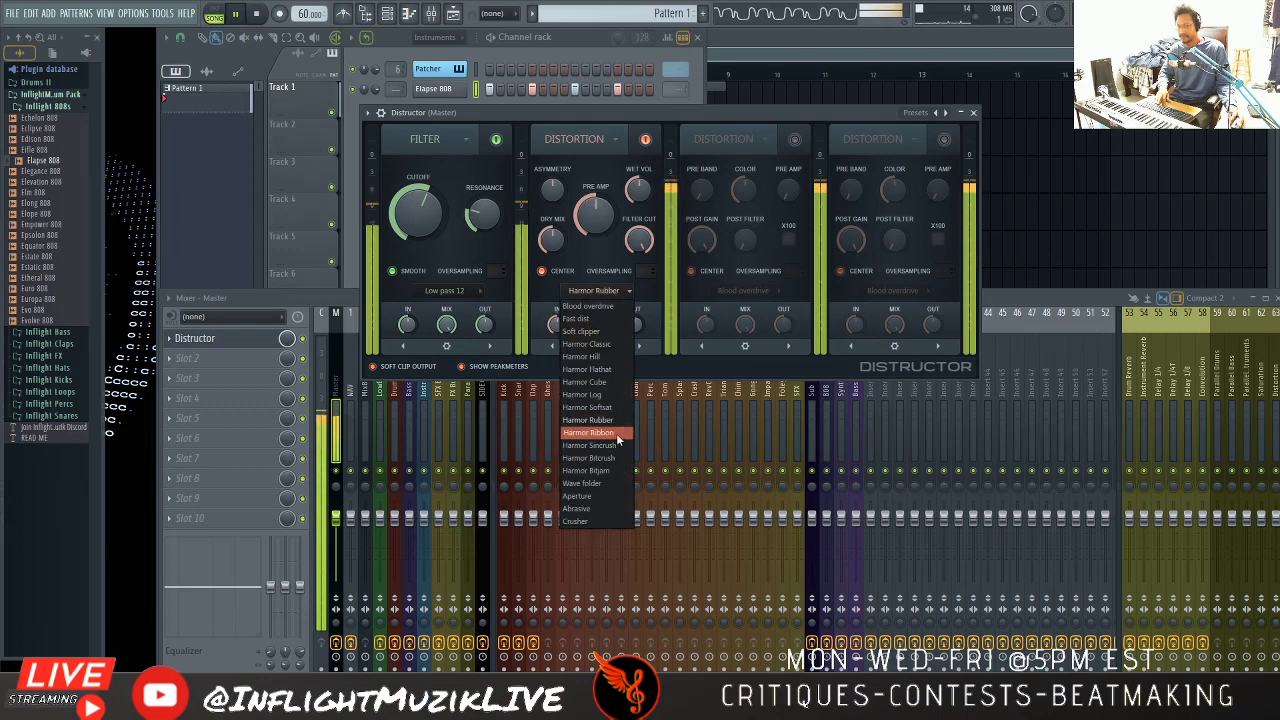
pyautogui.click(617, 436)
# Audition the playing 808 pattern through the Harmor Sincrush, Harmor Bitcrush and Harmor Bitjam distortion types in turn.
pyautogui.click(615, 292)
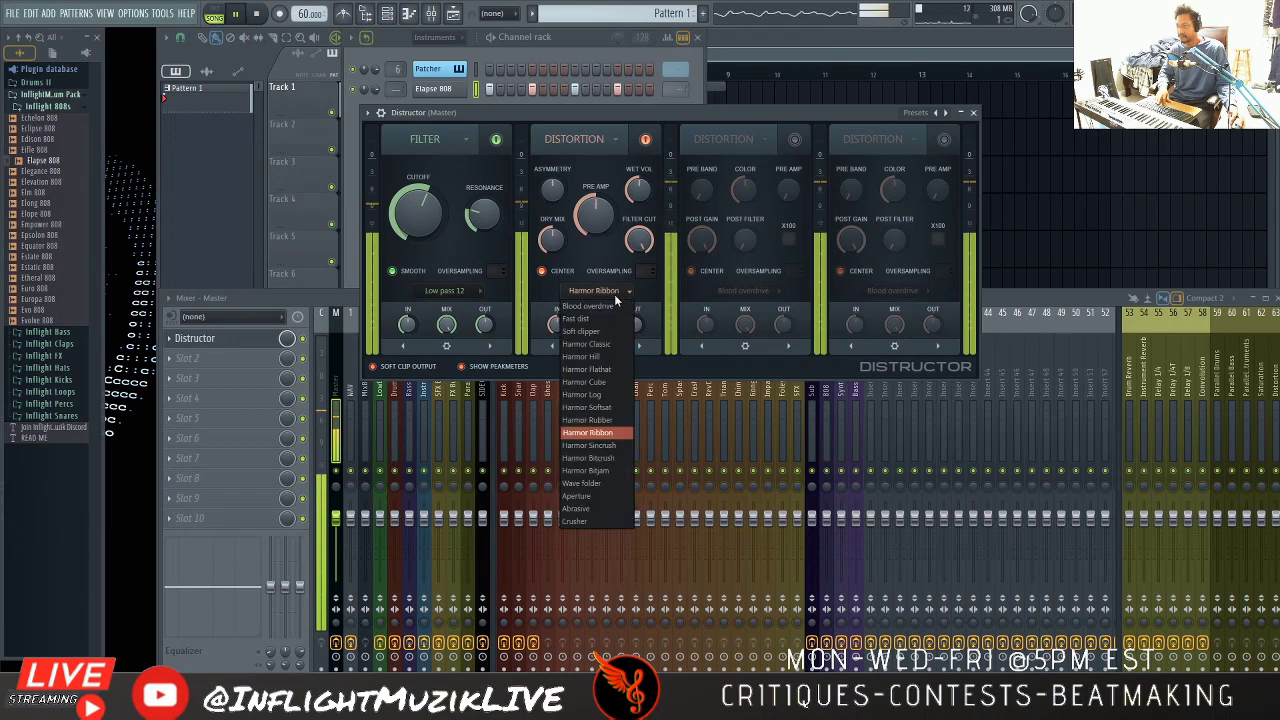
pyautogui.click(590, 445)
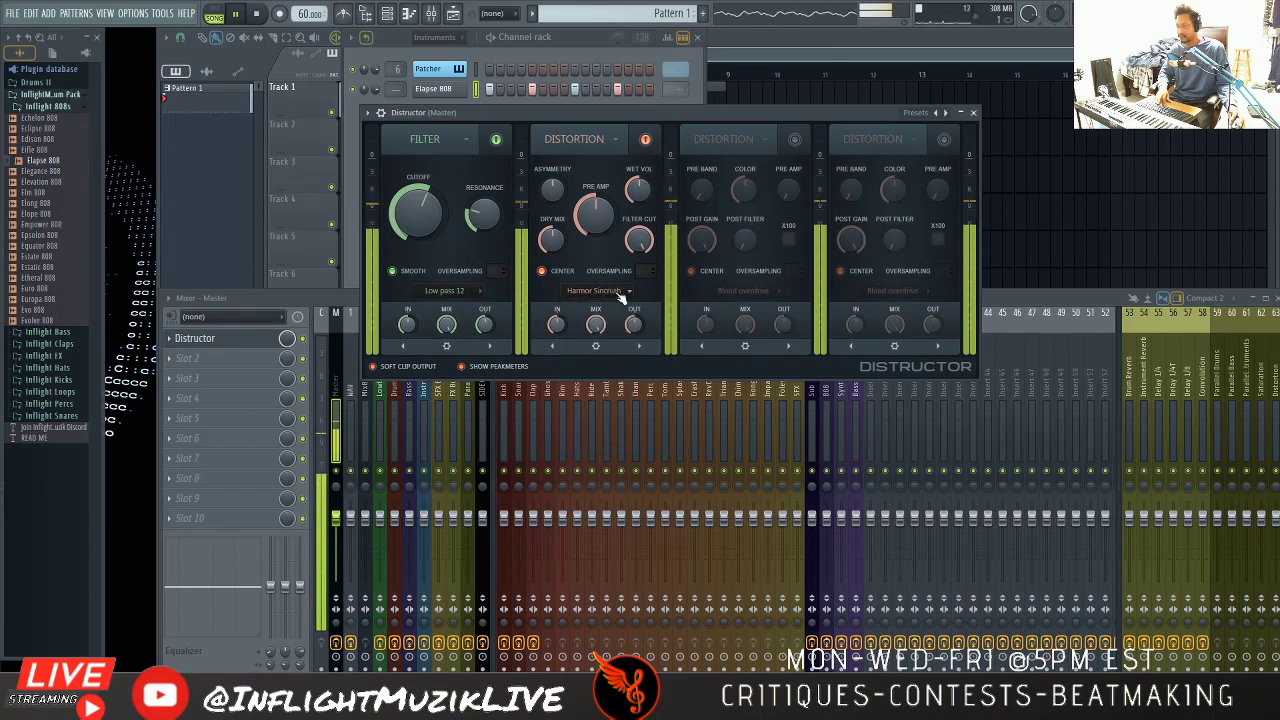
pyautogui.click(620, 293)
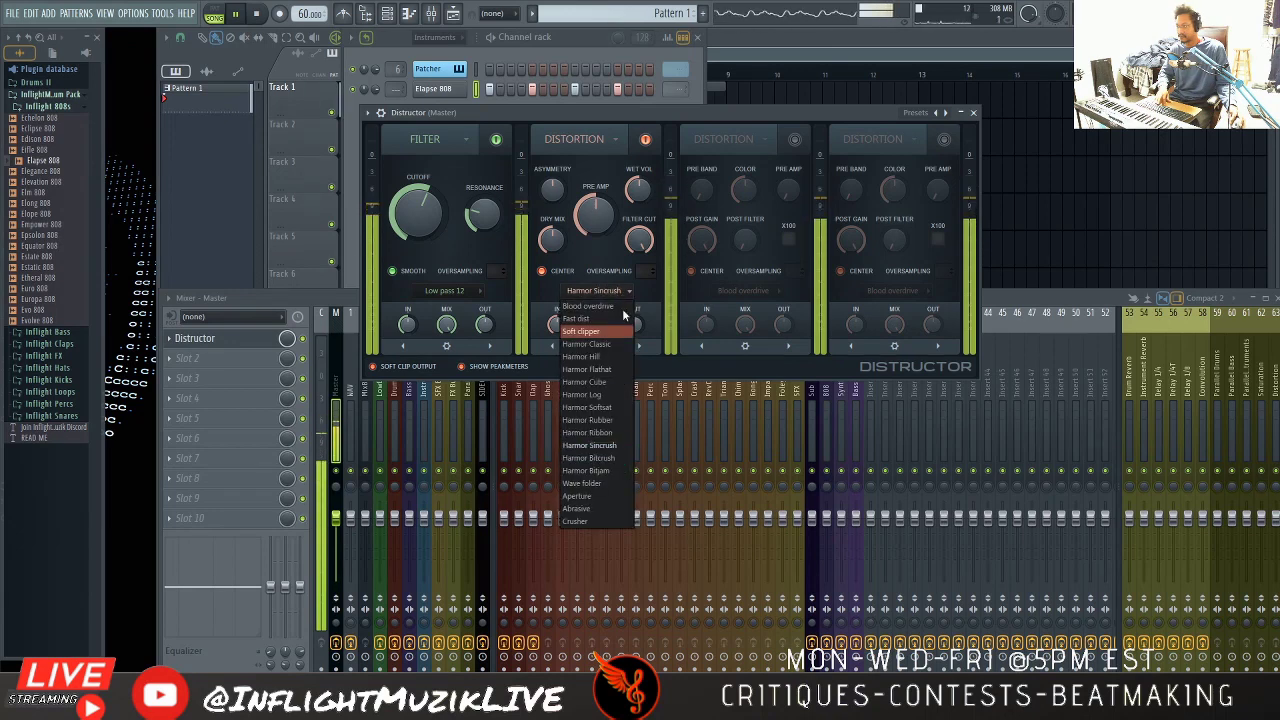
pyautogui.click(613, 459)
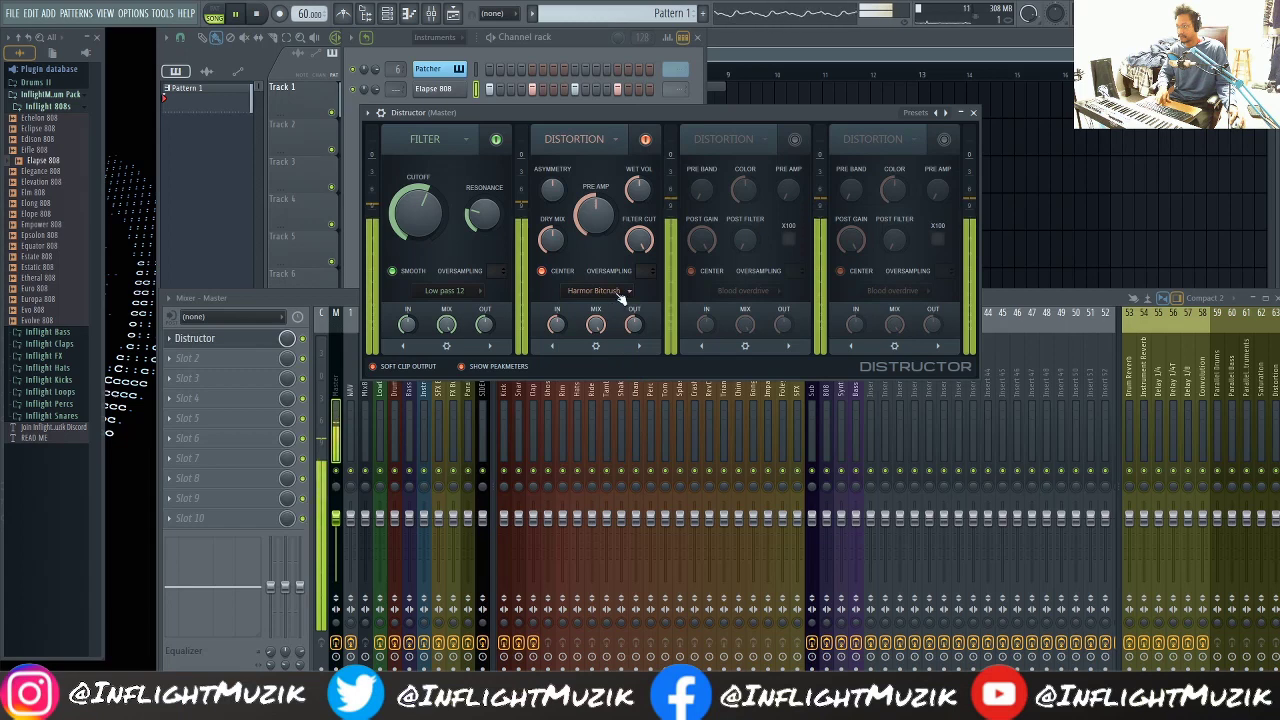
pyautogui.click(620, 291)
pyautogui.click(618, 473)
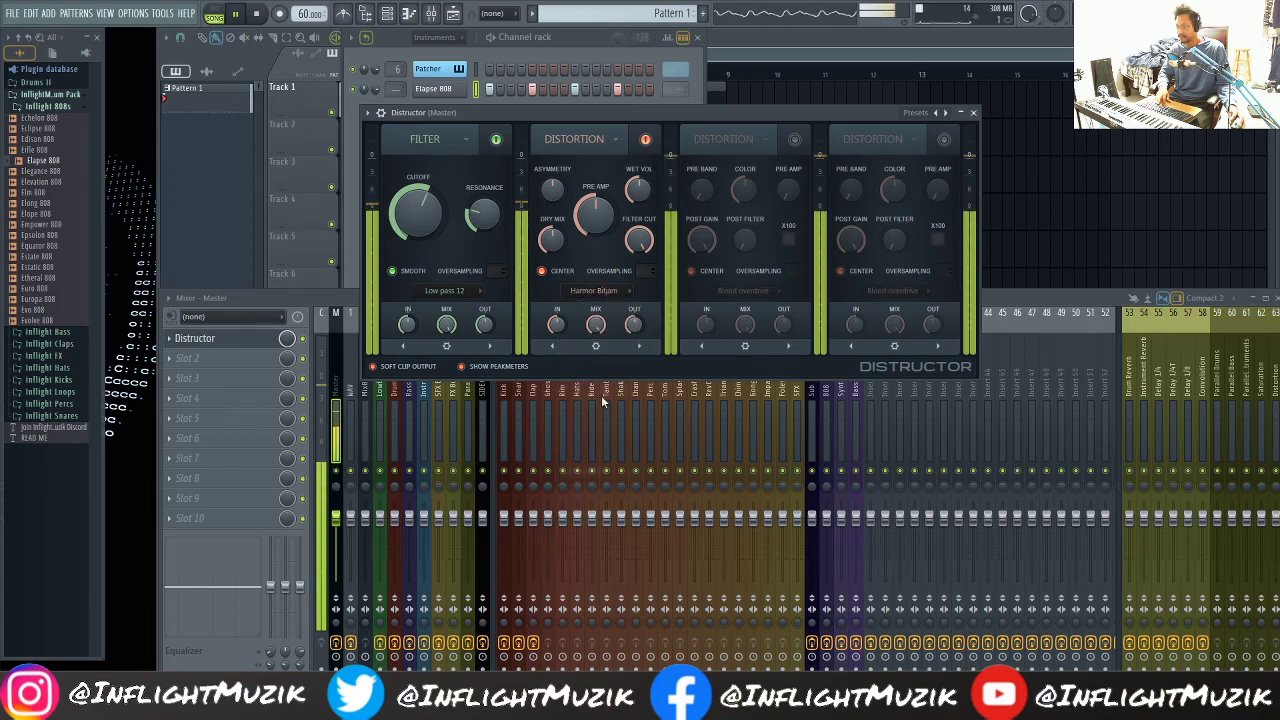
# Switch the distortion type to Wave folder and Aperture in turn while the 808 pattern plays.
pyautogui.click(622, 290)
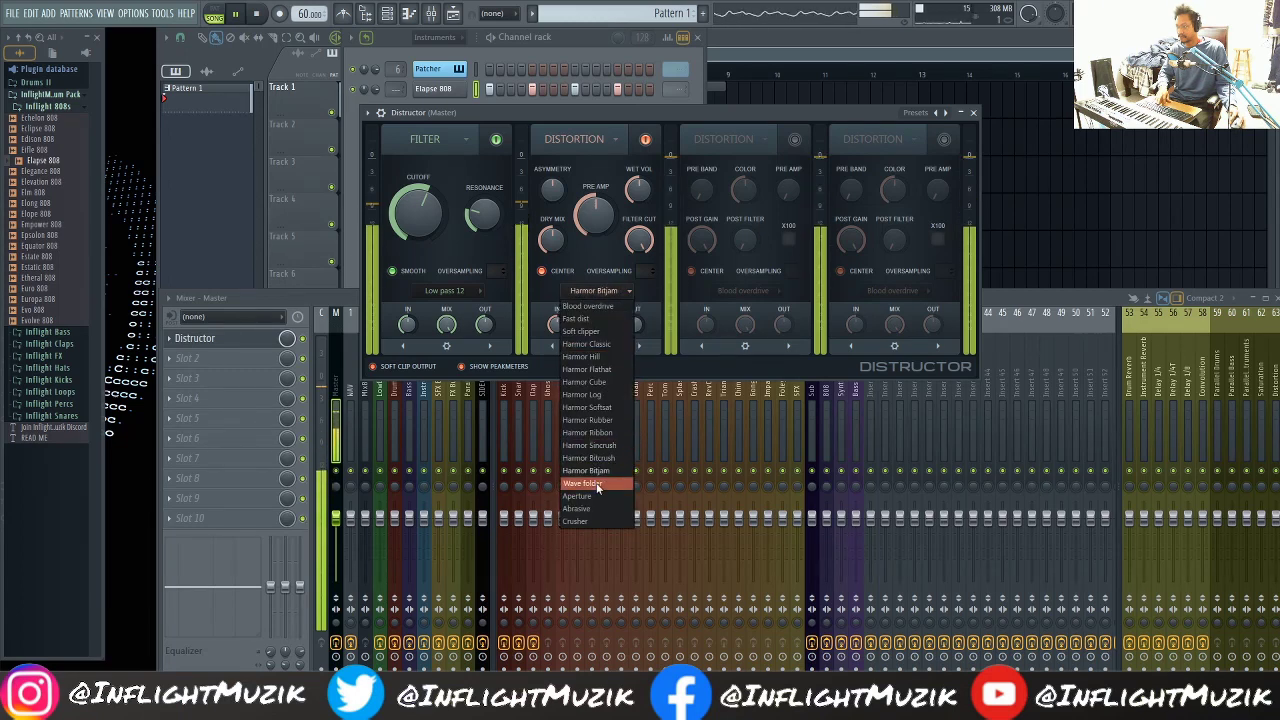
pyautogui.click(598, 485)
pyautogui.click(614, 290)
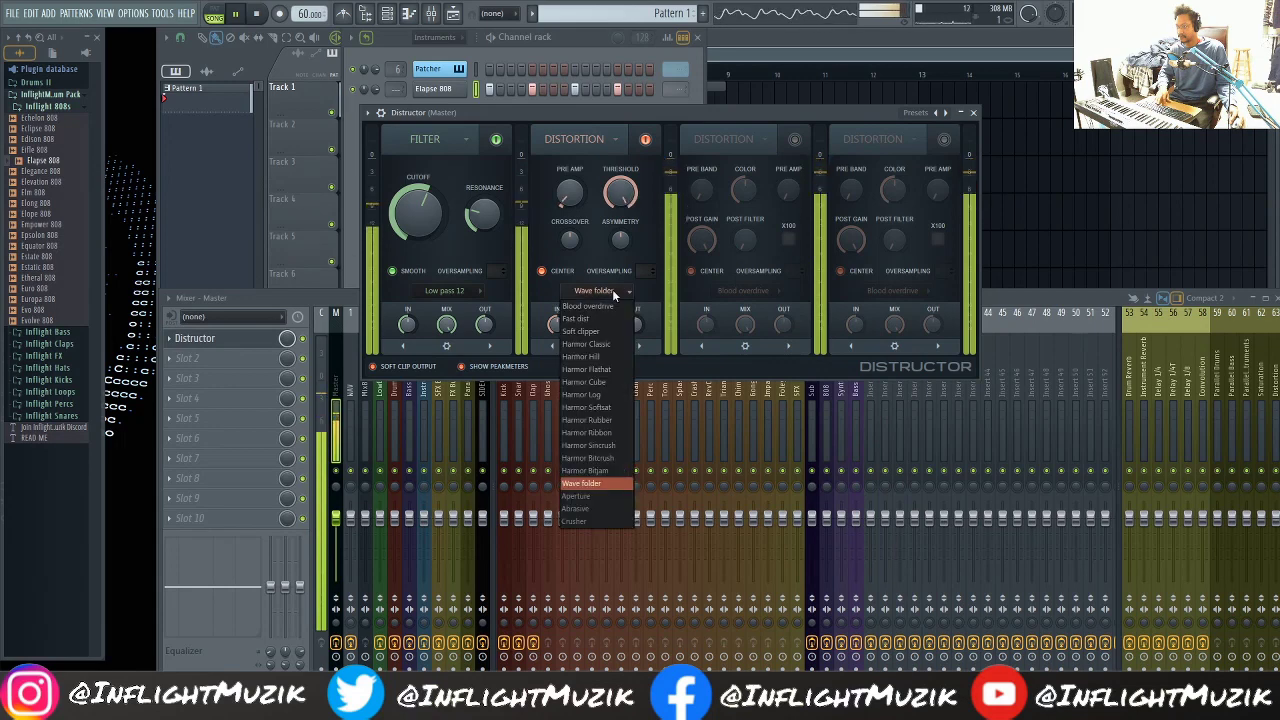
pyautogui.click(610, 496)
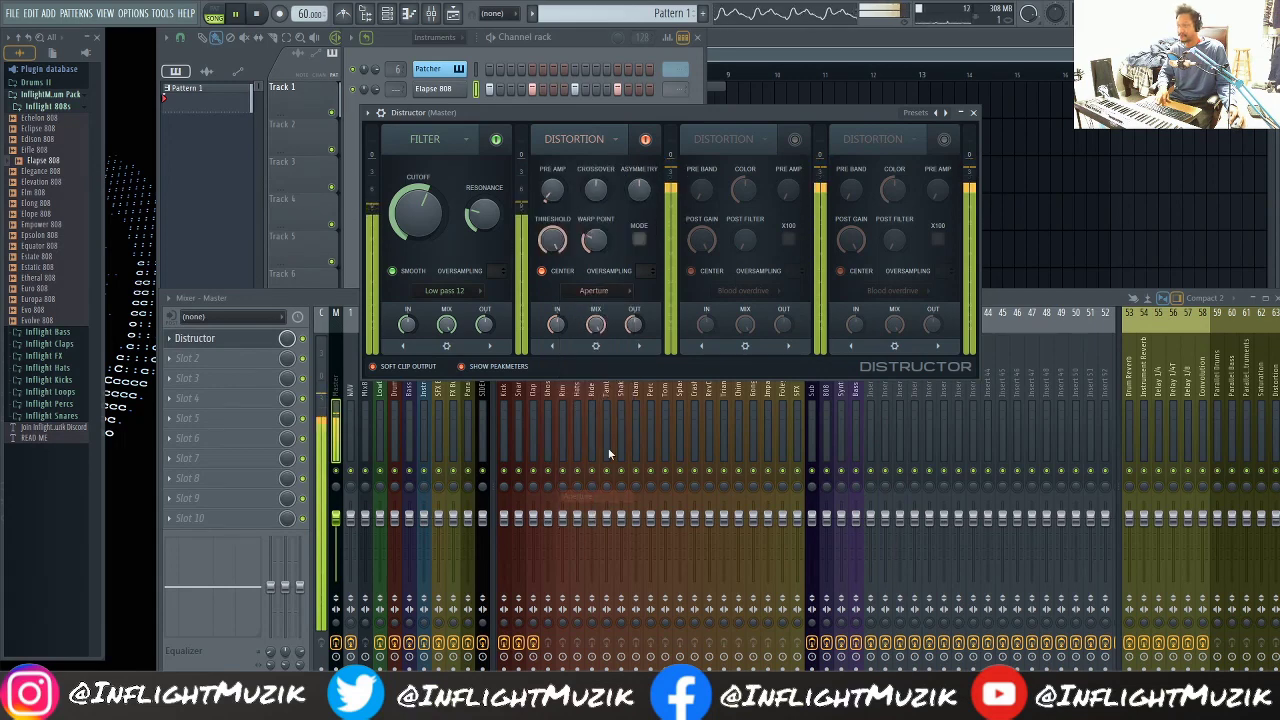
# Play the 808 pattern through the Crusher and Abrasive distortion types.
pyautogui.click(622, 291)
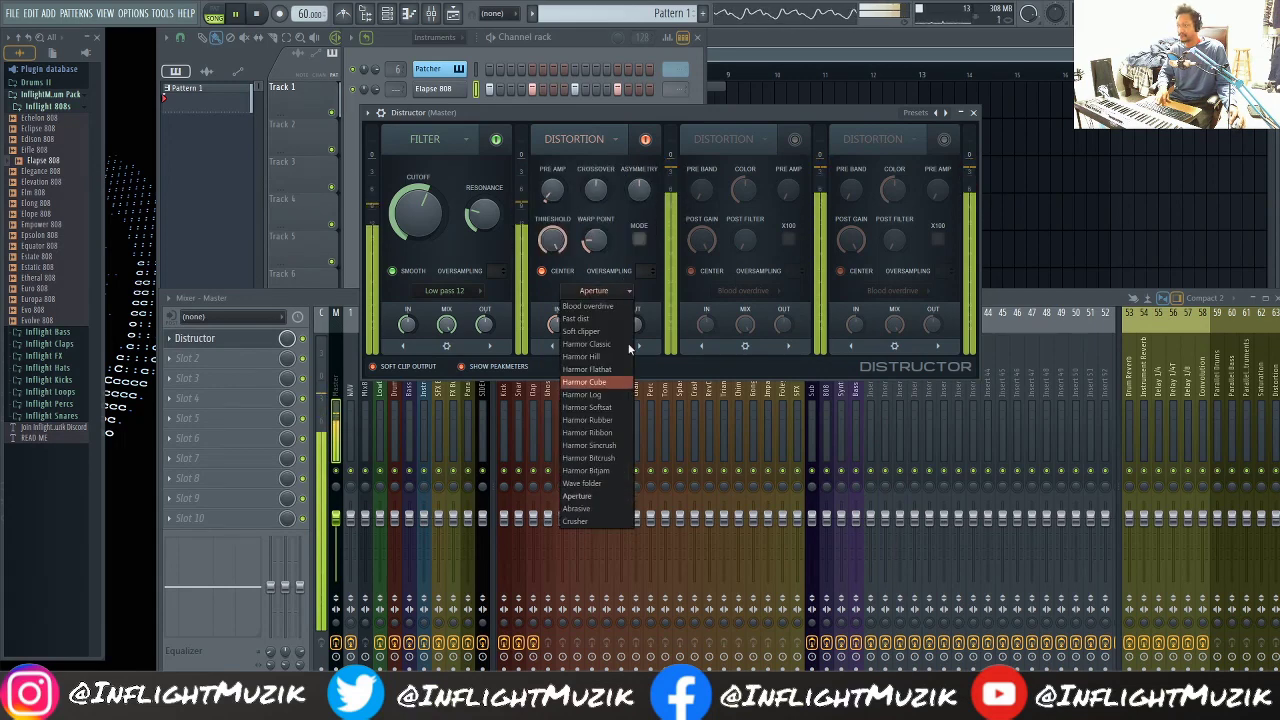
pyautogui.click(585, 521)
pyautogui.click(614, 291)
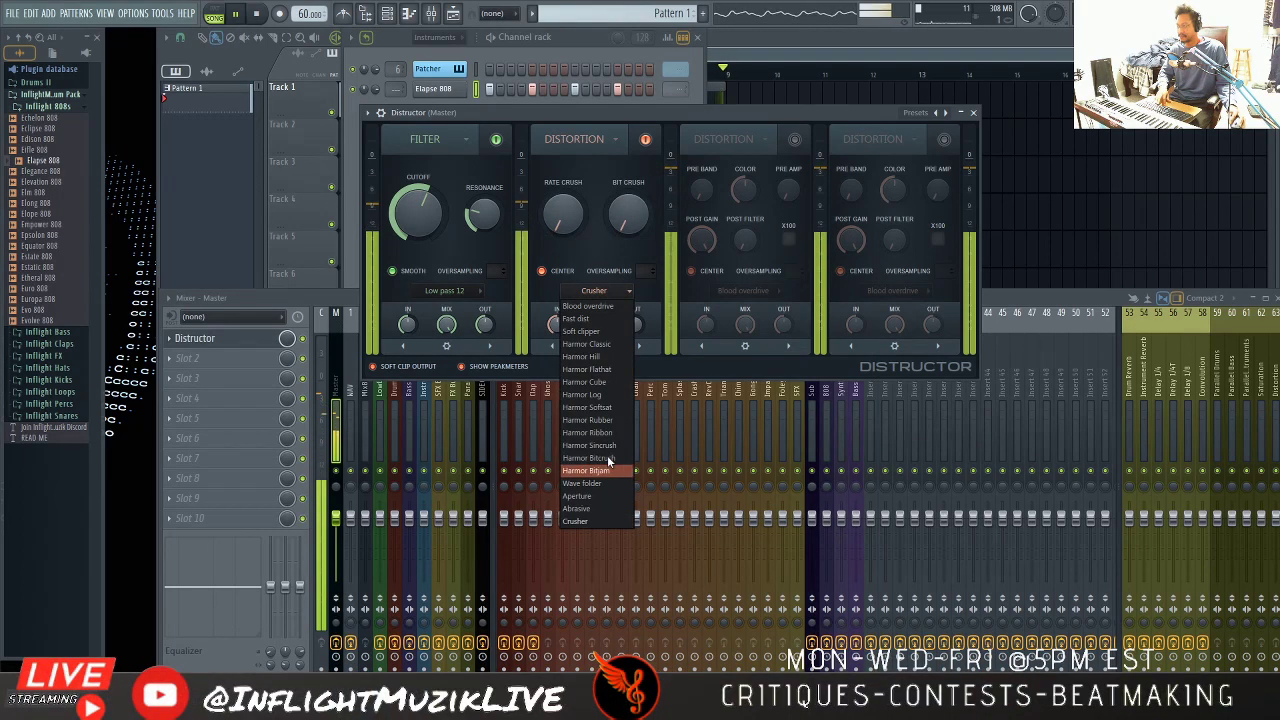
pyautogui.click(607, 510)
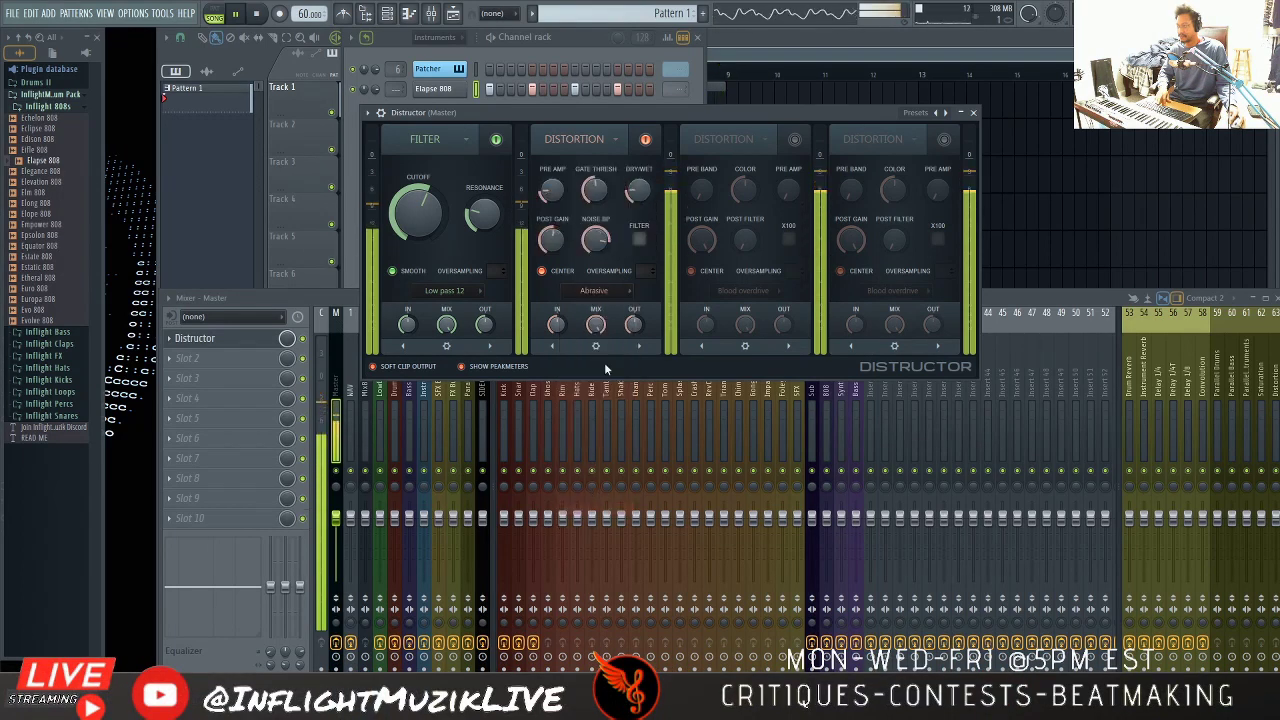
# Switch the distortion type to Wave folder and finally set it to Harmor Classic.
pyautogui.click(608, 290)
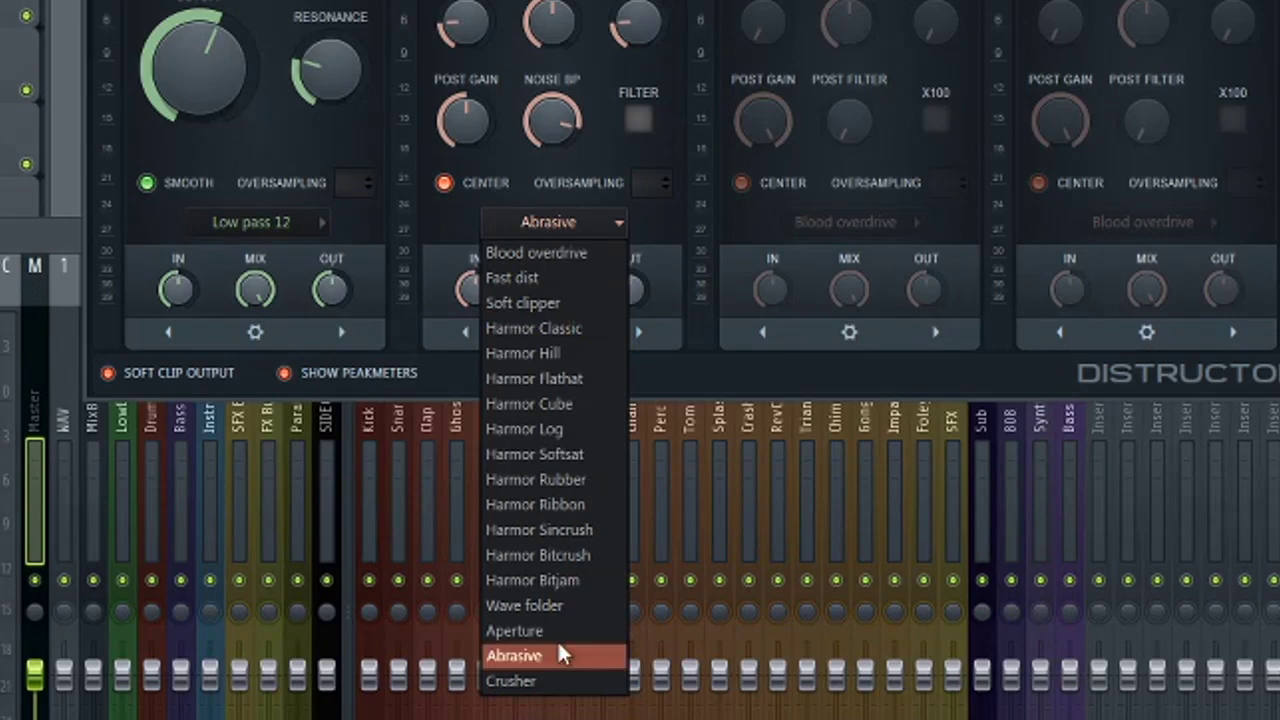
pyautogui.click(568, 604)
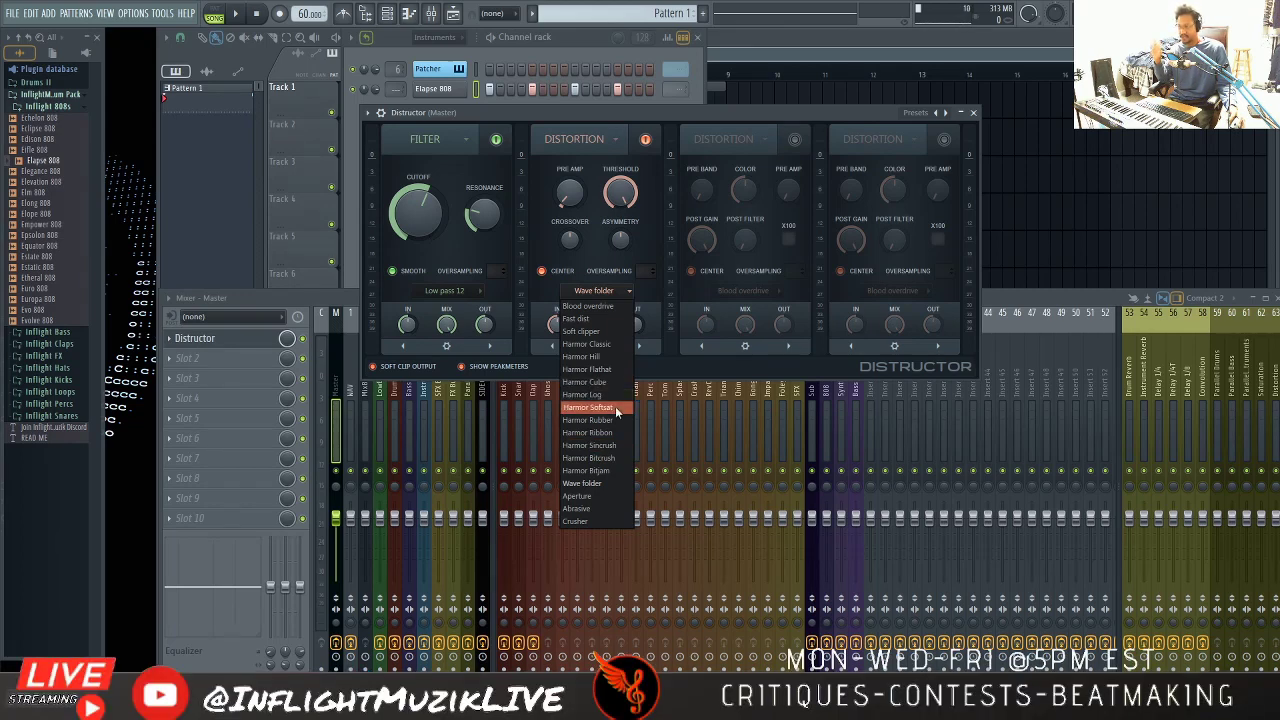
pyautogui.click(612, 344)
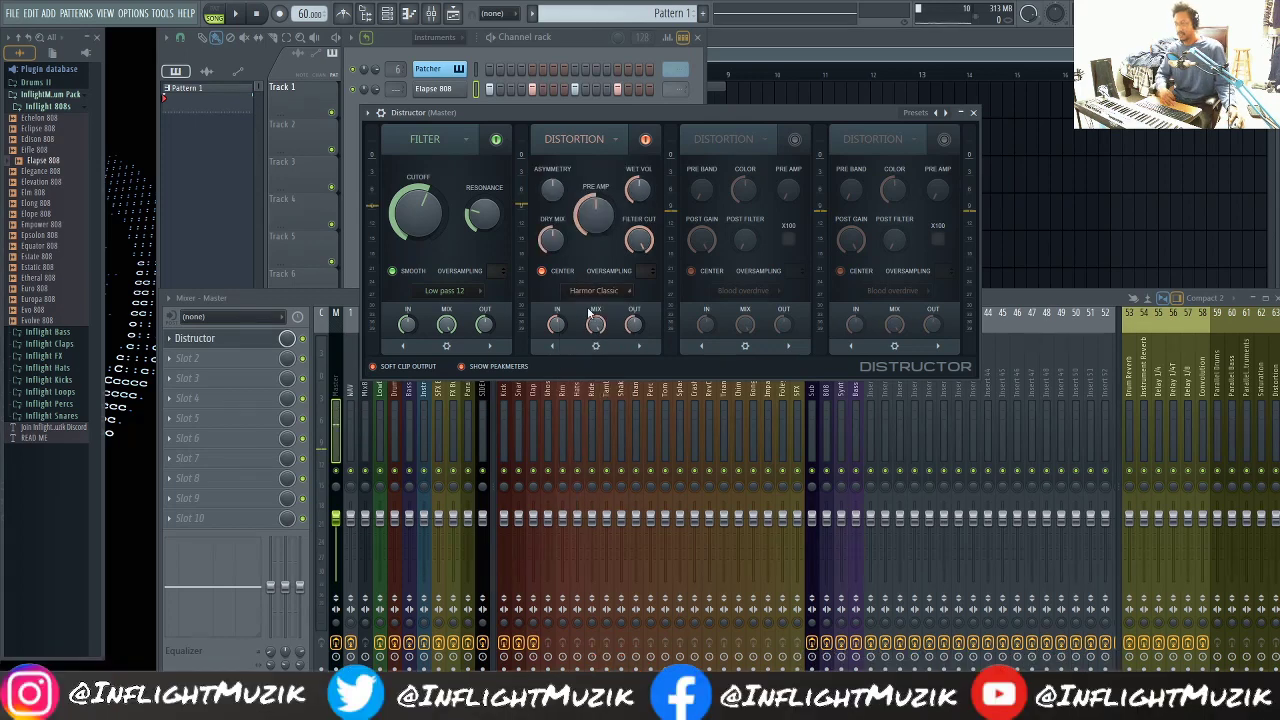
# Change the third module to a Speaker using the Blues cabinet and raise its output stereo separation close to maximum.
pyautogui.click(764, 139)
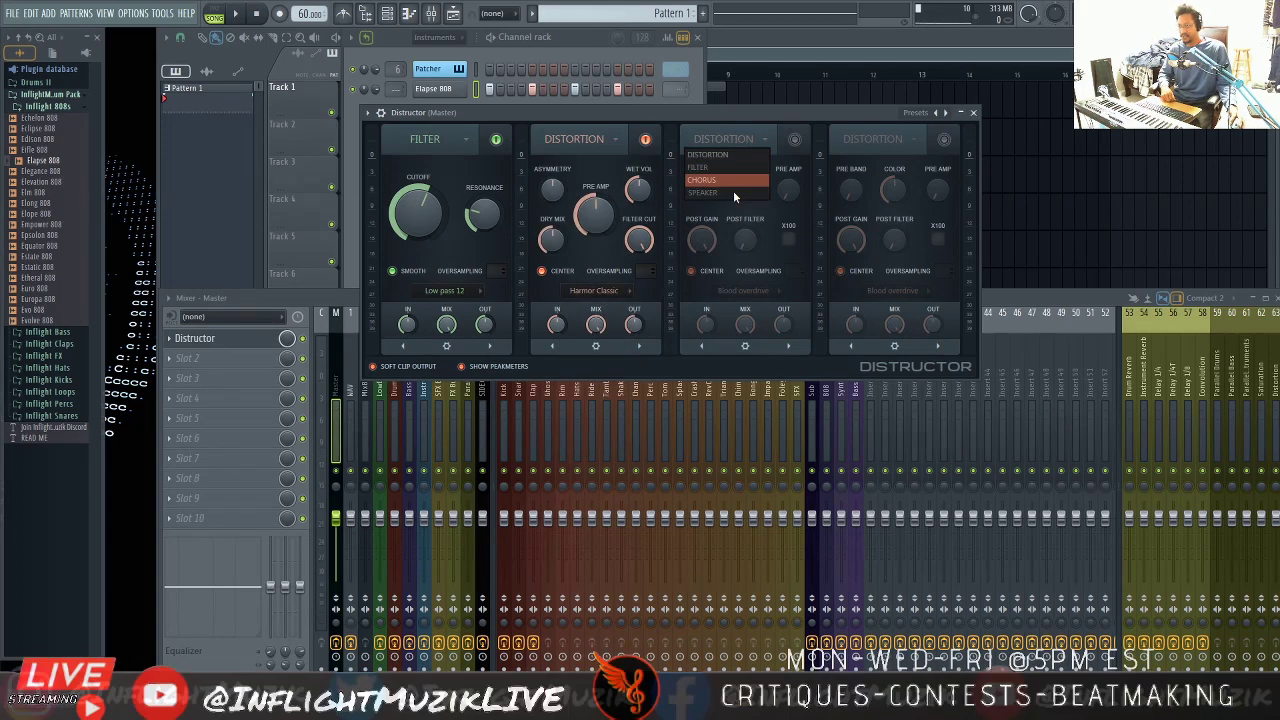
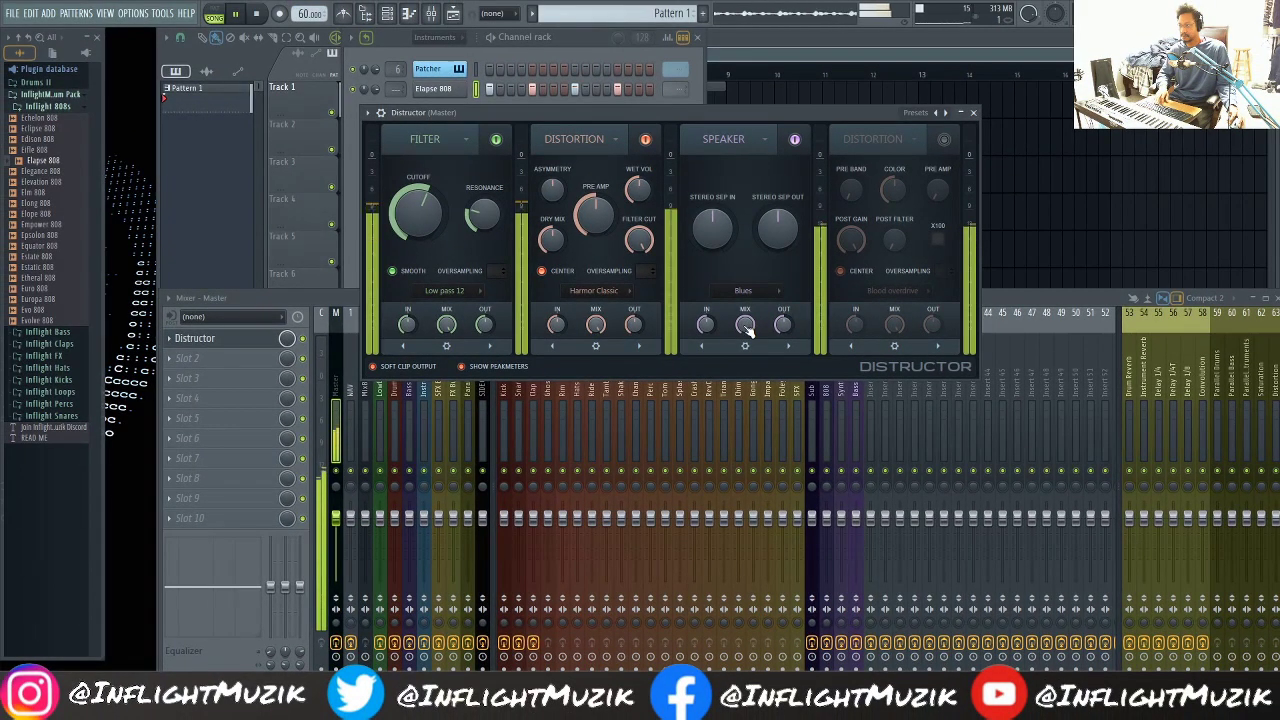
pyautogui.press('space')
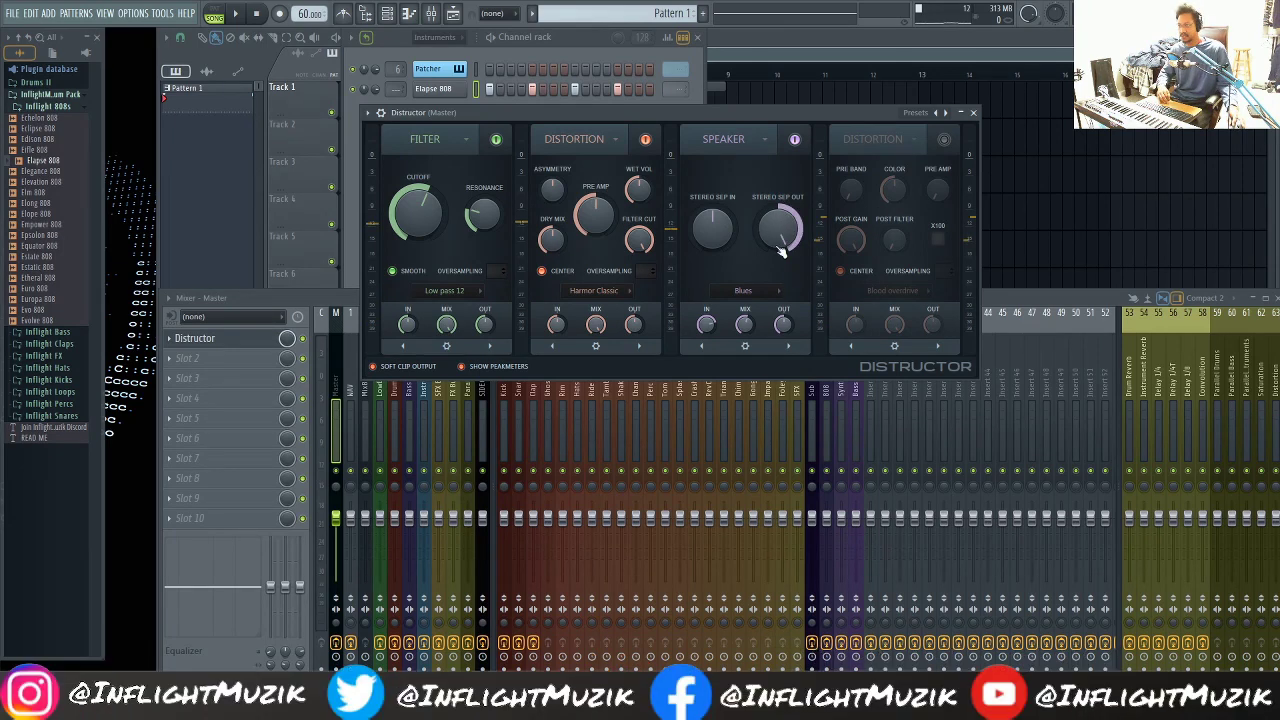
pyautogui.moveTo(778, 232); pyautogui.dragTo(783, 252)
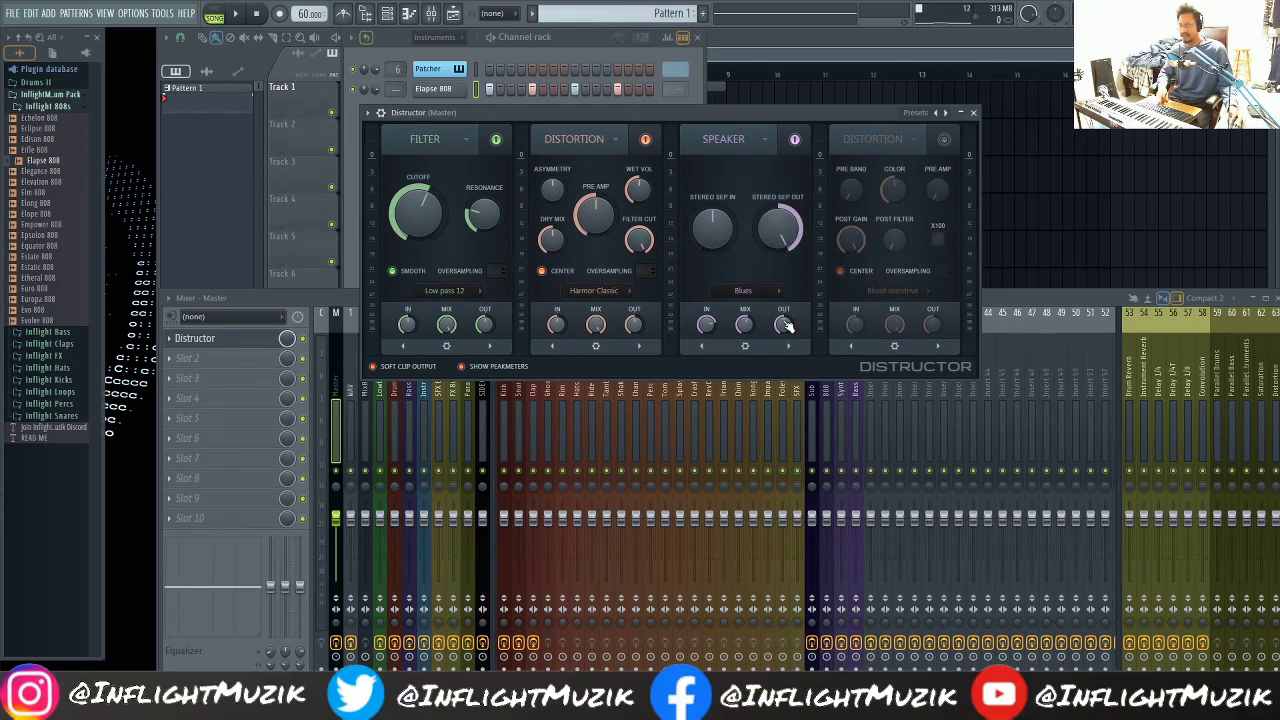
# Audition the 808 pattern through the Blues speaker and lower the Speaker module's mix to about half.
pyautogui.press('space')
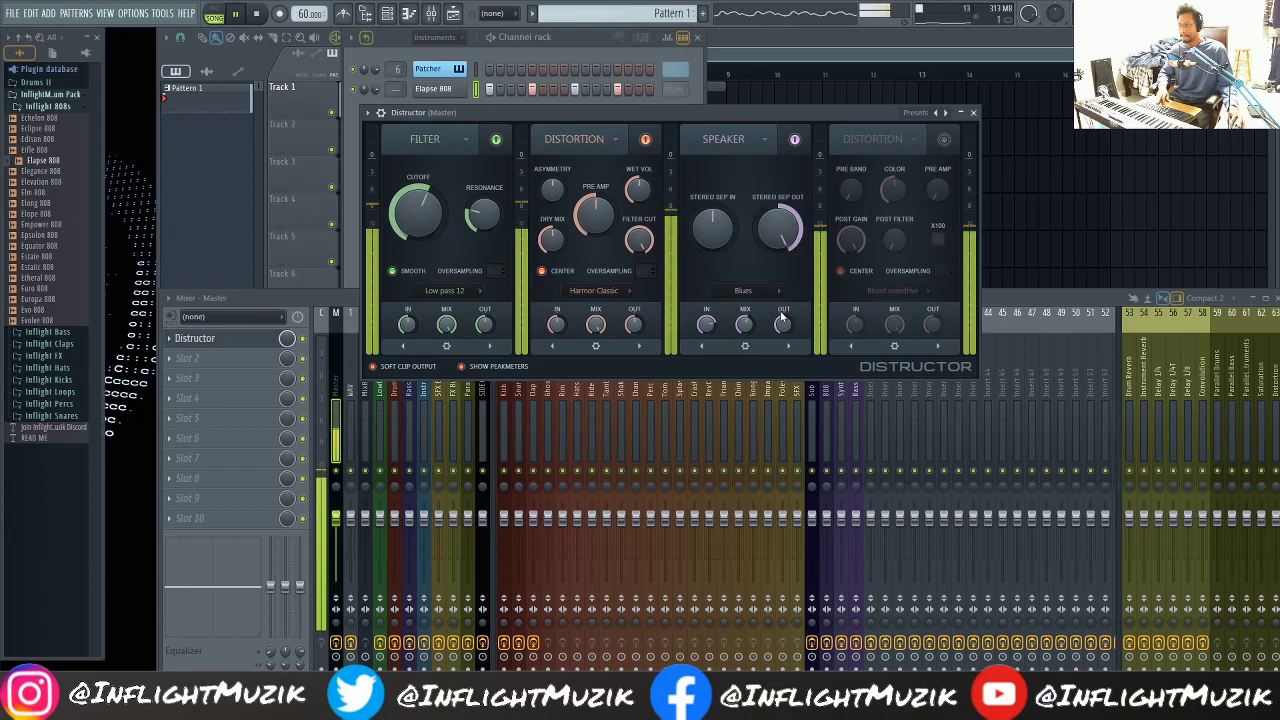
pyautogui.press('space')
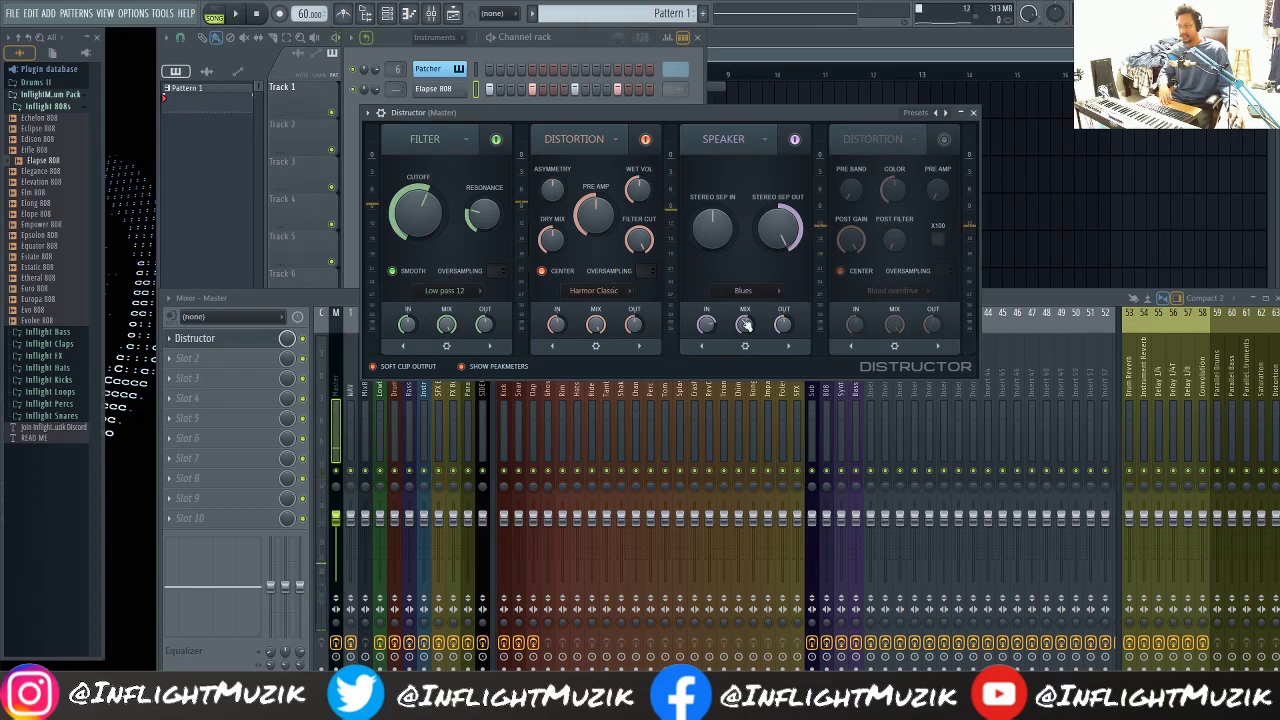
pyautogui.press('space')
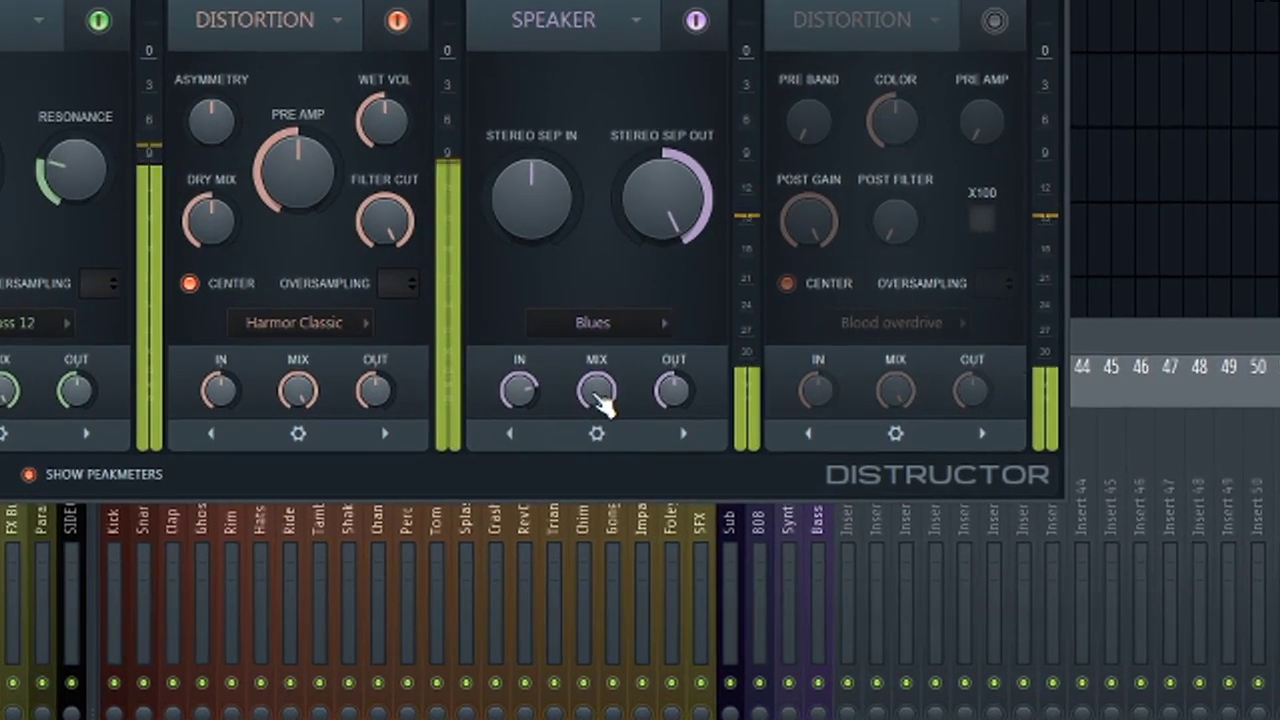
pyautogui.press('space')
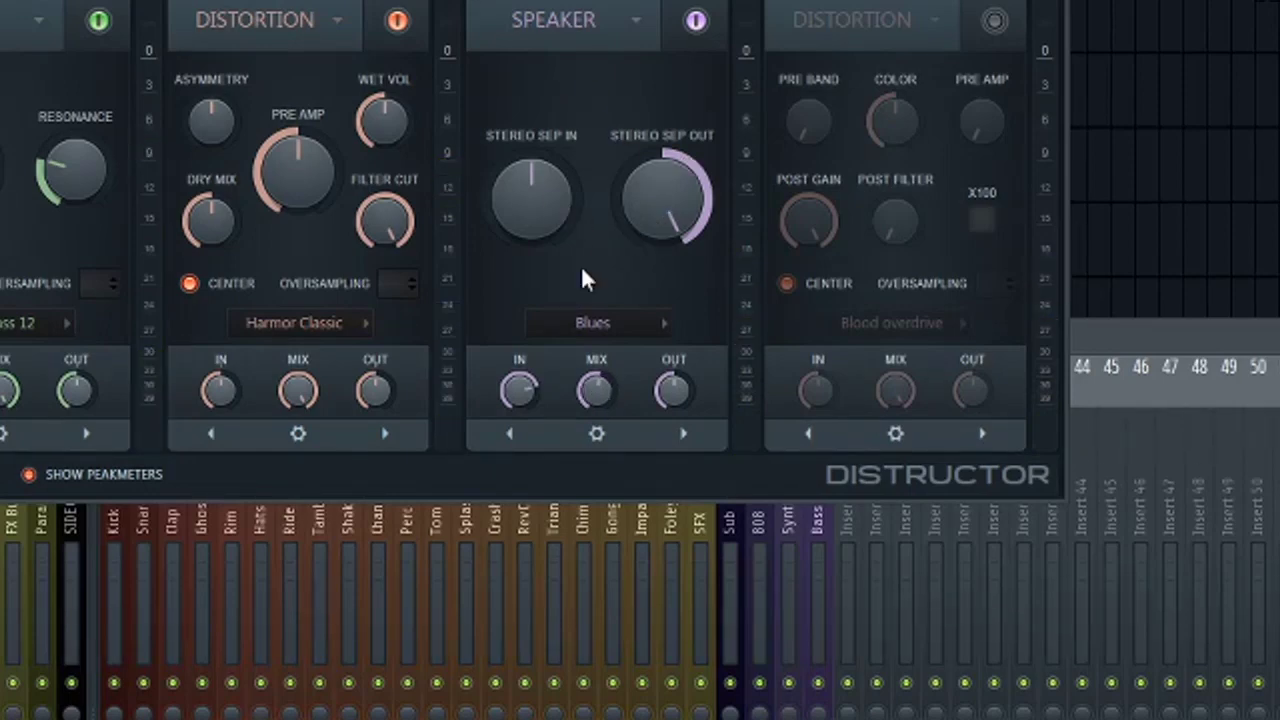
pyautogui.press('space')
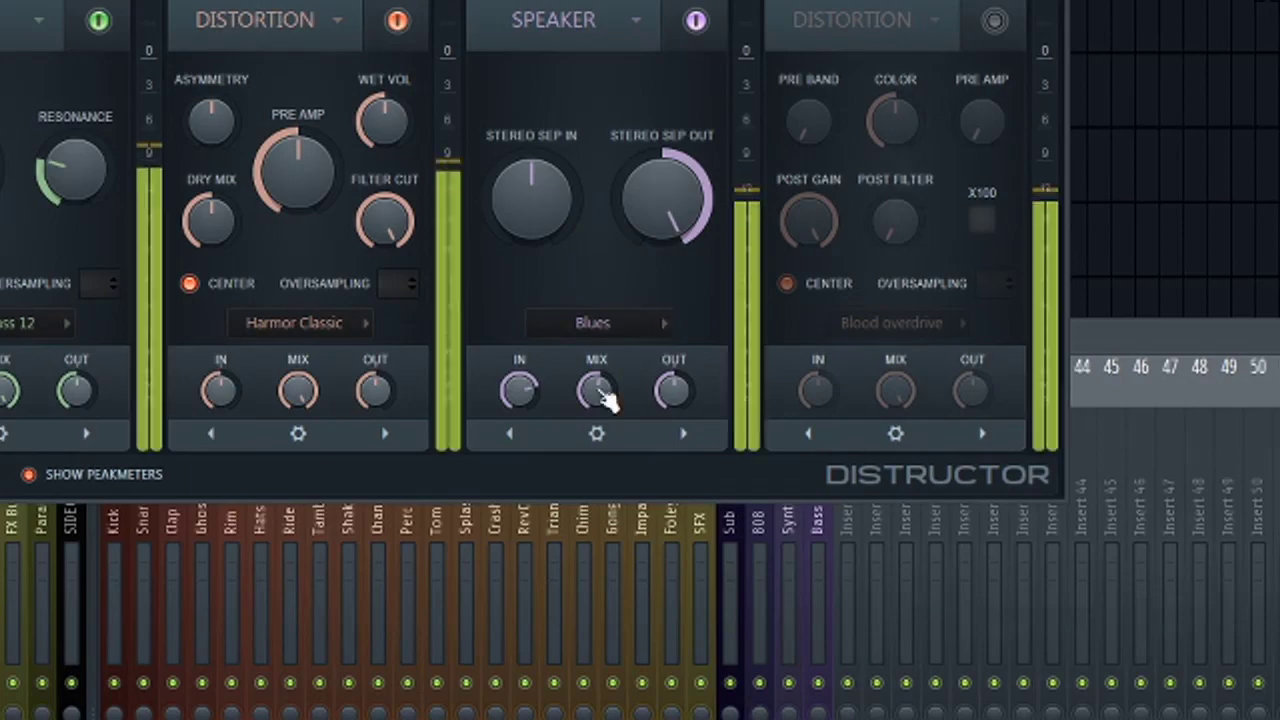
pyautogui.press('space')
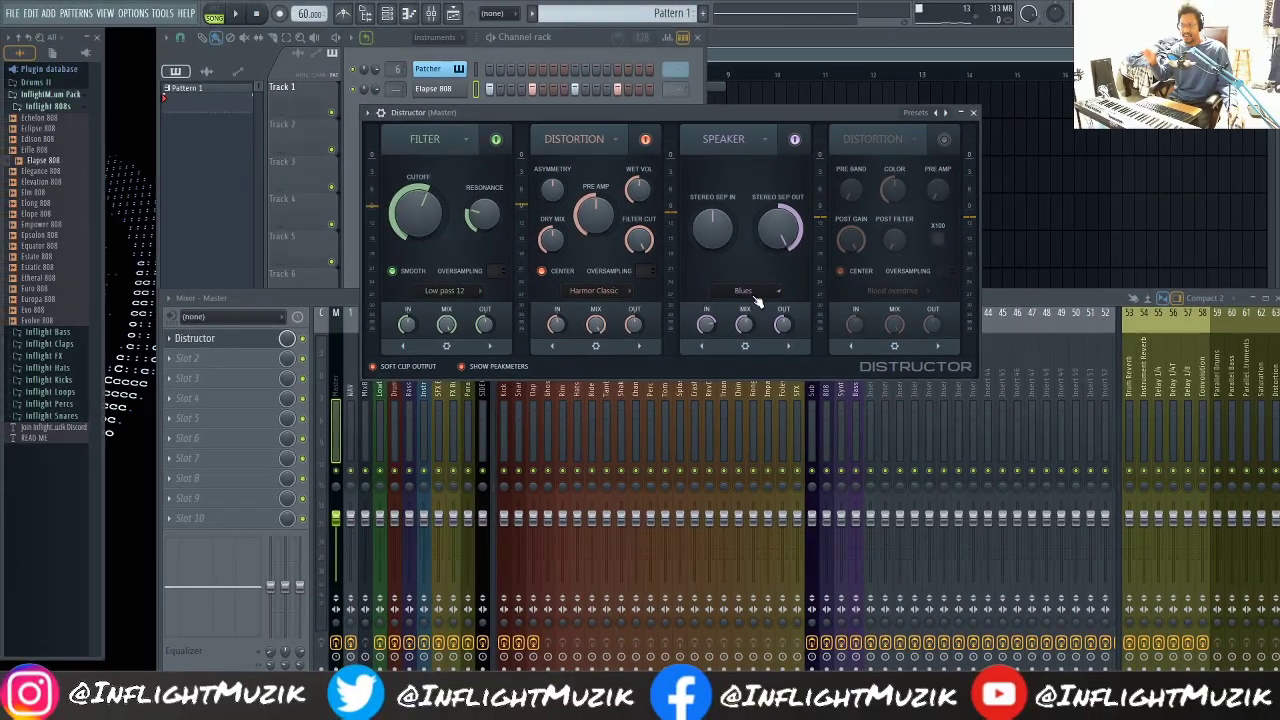
# Keep the Blues cabinet selected and compare the playing 808 pattern with the Speaker module bypassed and enabled.
pyautogui.click(755, 294)
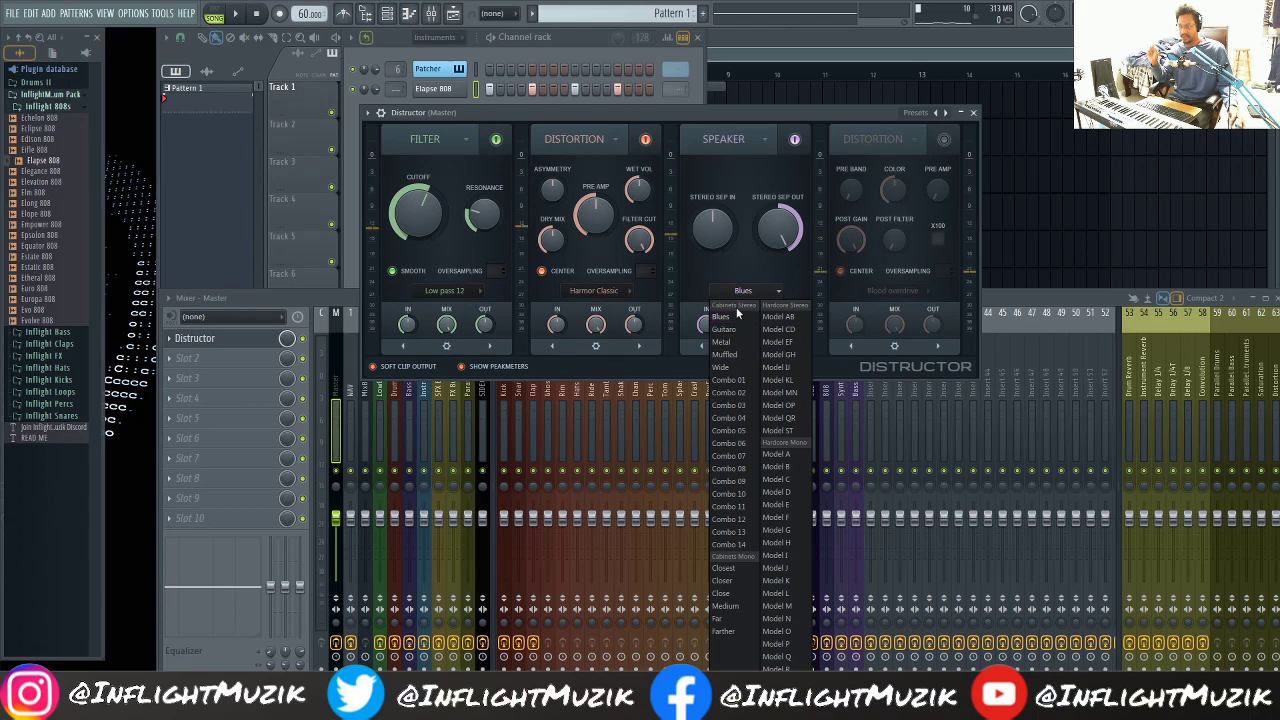
pyautogui.click(736, 318)
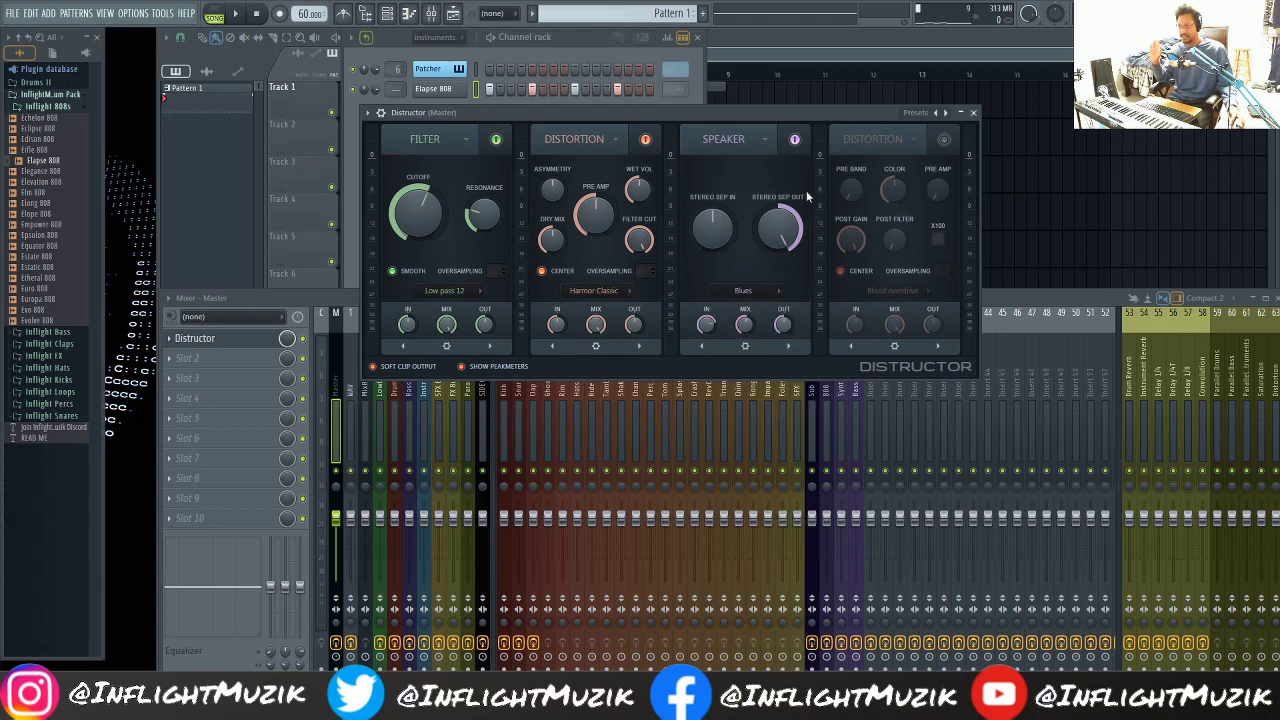
pyautogui.click(795, 141)
pyautogui.press('space')
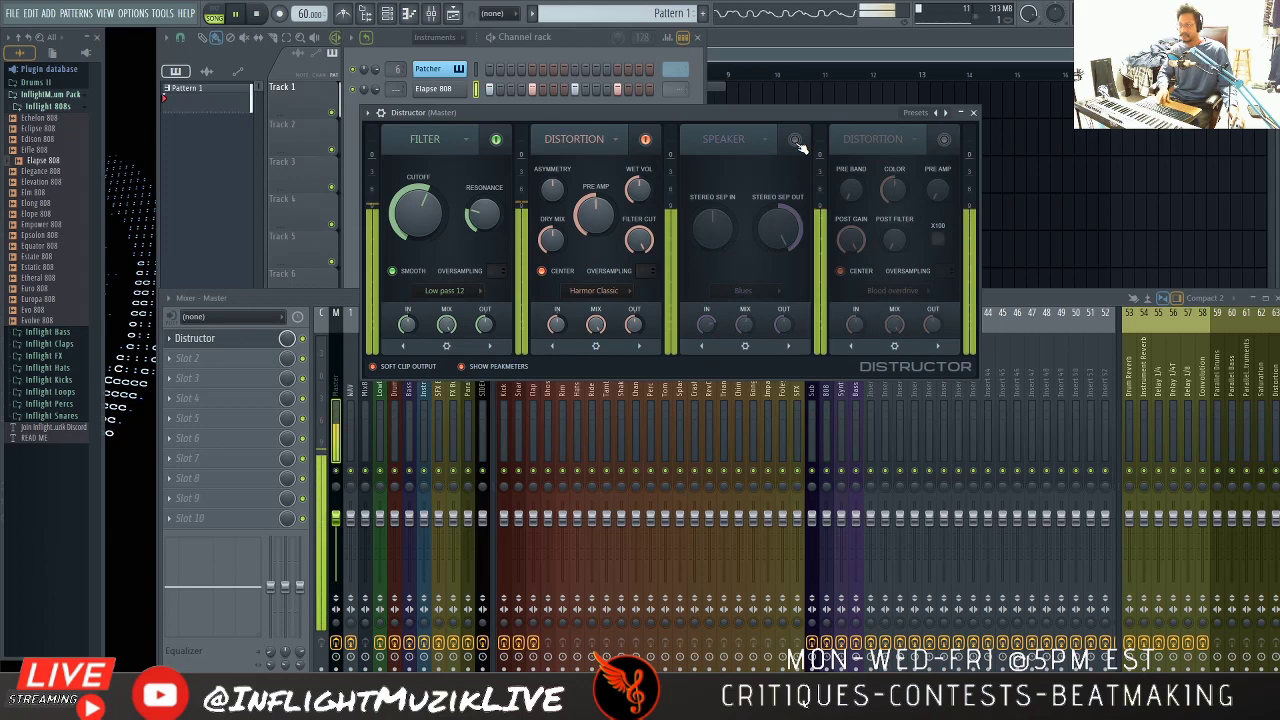
pyautogui.click(795, 141)
pyautogui.press('space')
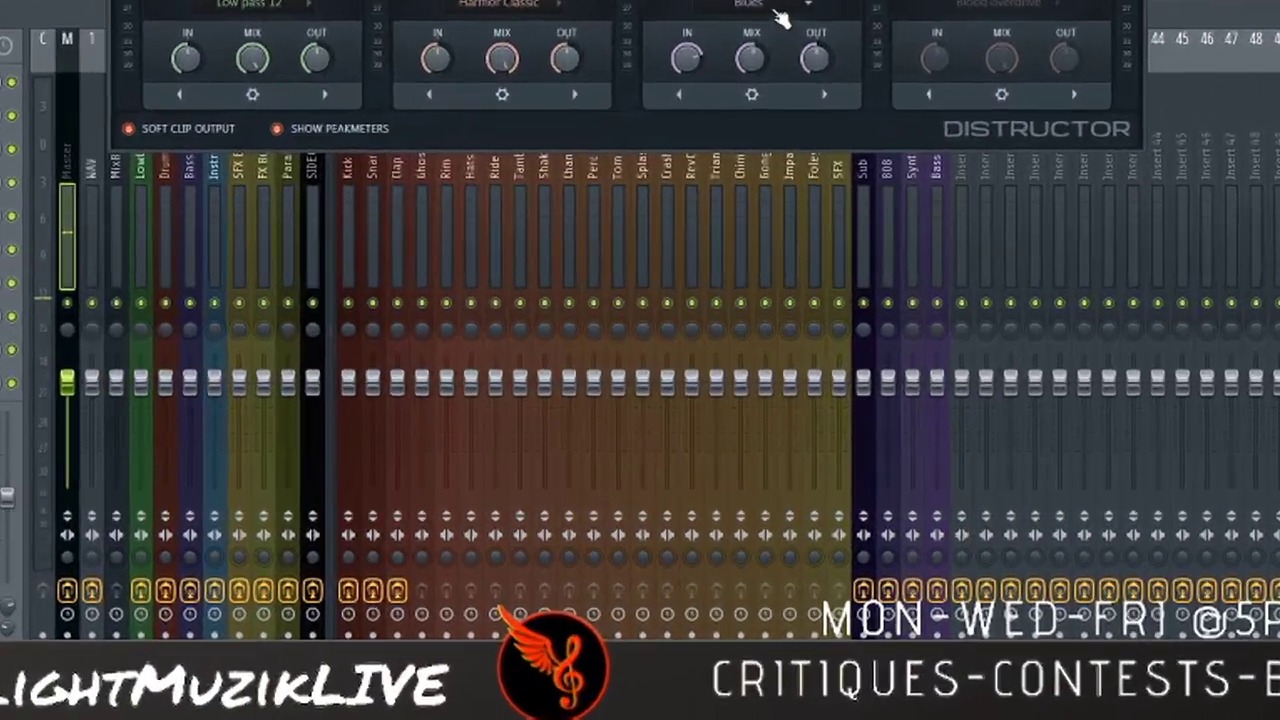
# Set the speaker type to Model A and compare the 808 pattern with the Speaker module bypassed and enabled.
pyautogui.click(781, 14)
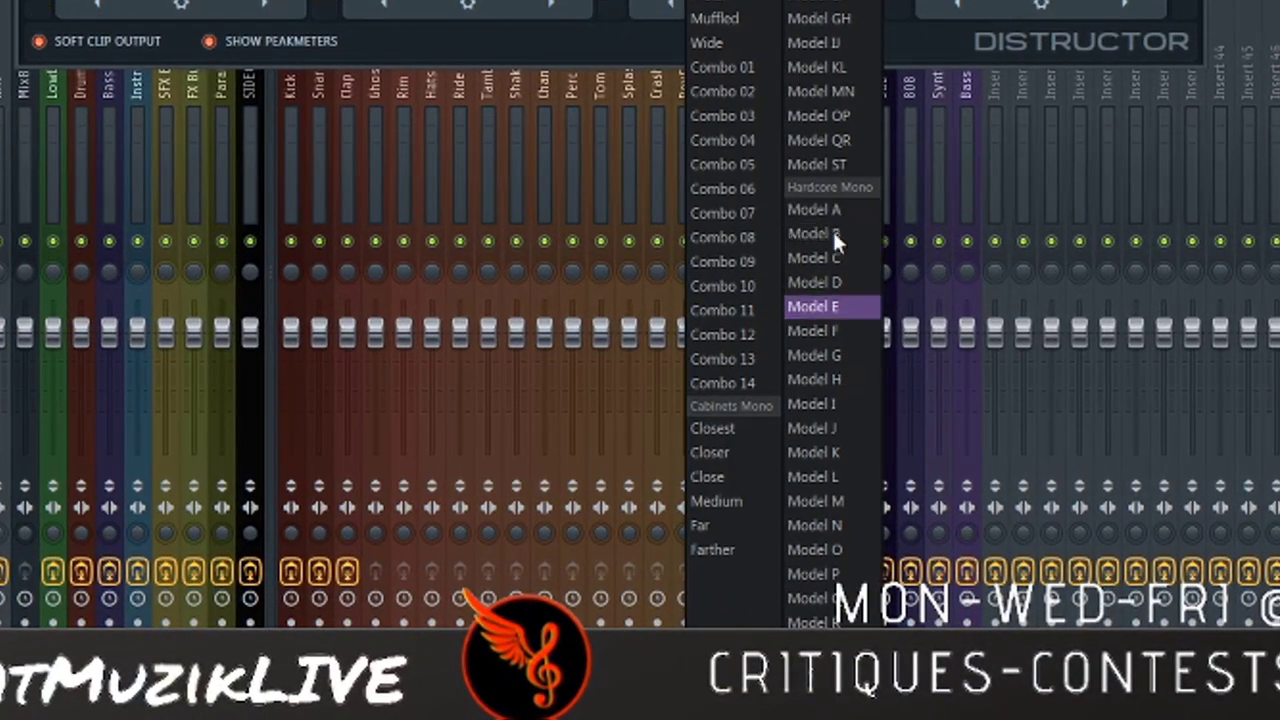
pyautogui.click(820, 213)
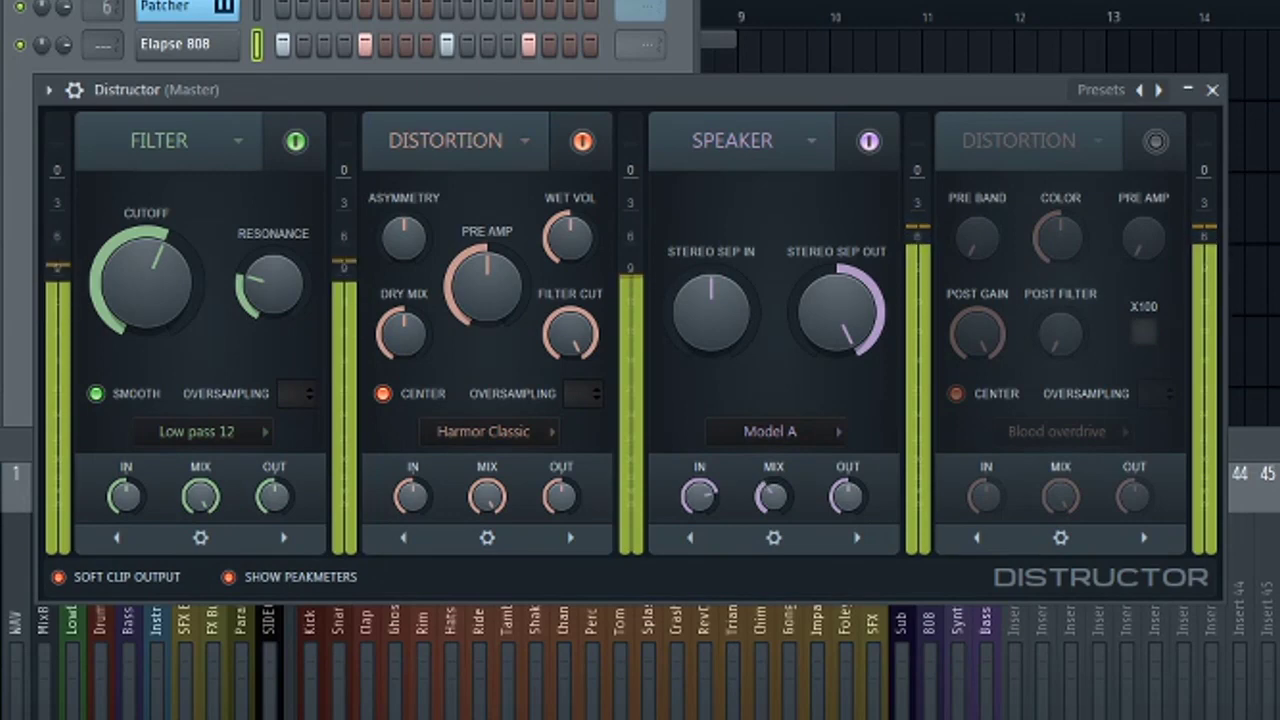
pyautogui.click(869, 141)
pyautogui.click(871, 141)
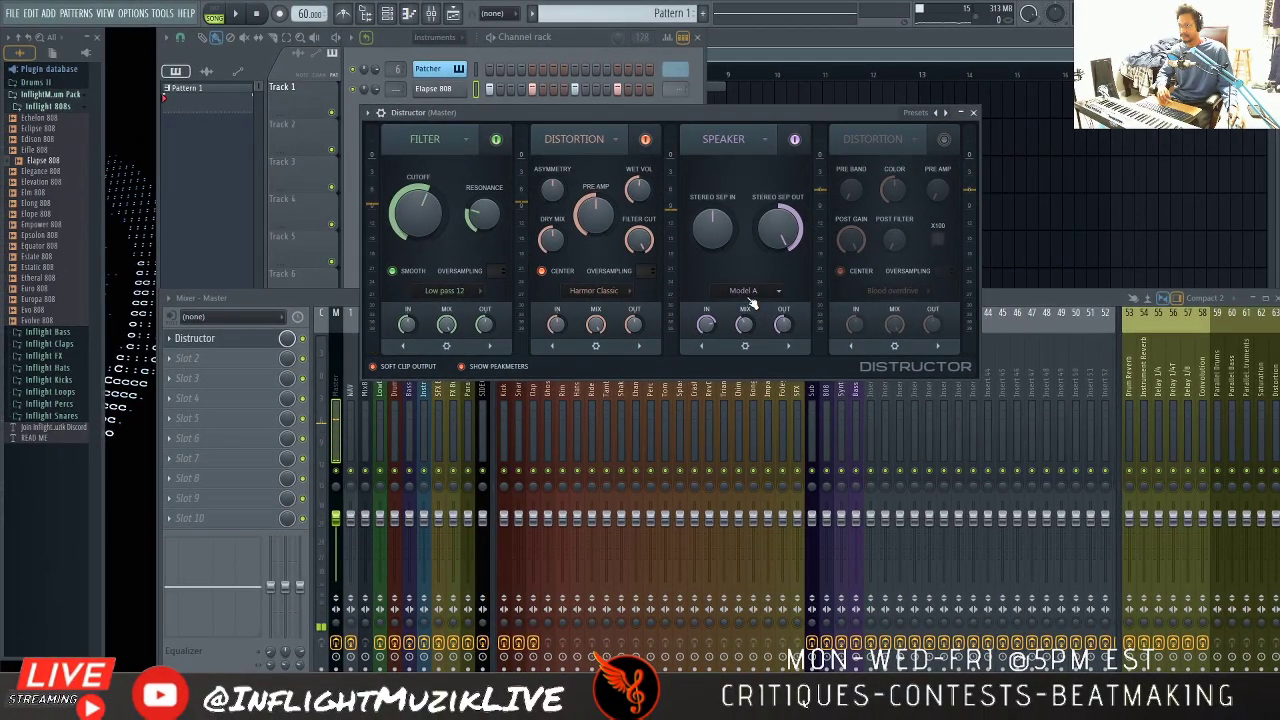
# Set the speaker type to Closest and play the 808 pattern, toggling the Speaker module off and on to compare.
pyautogui.click(768, 290)
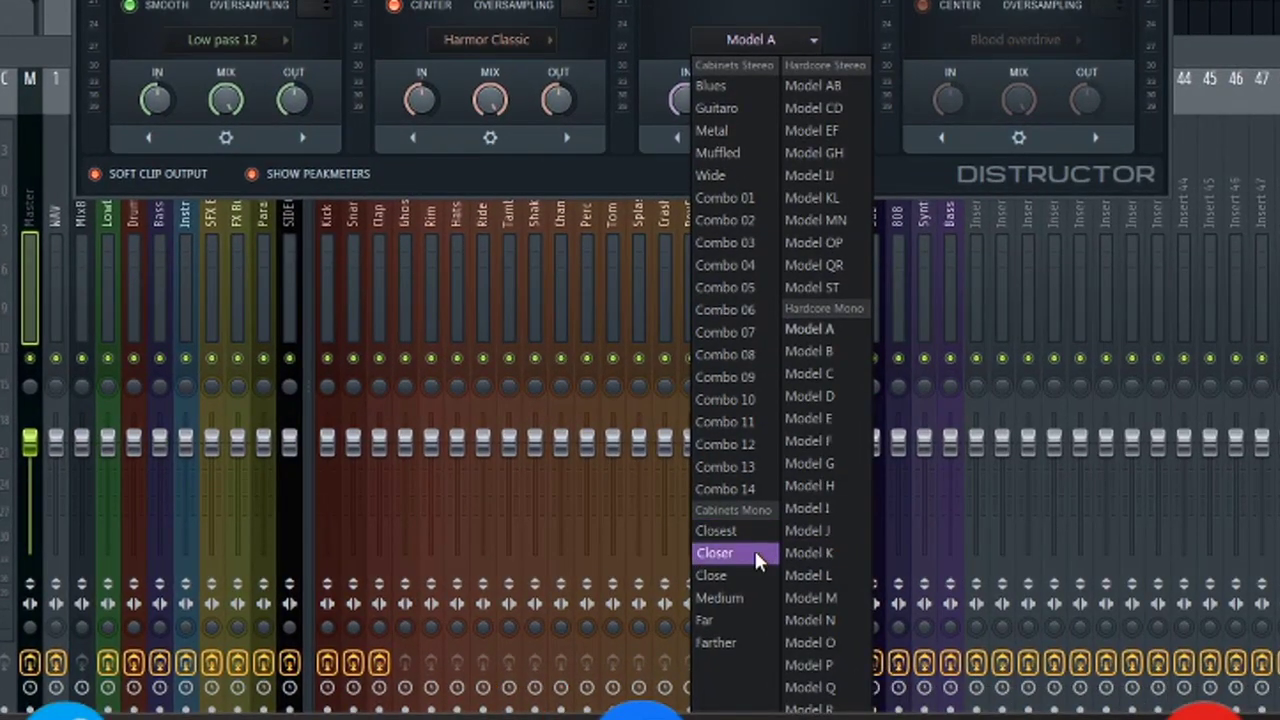
pyautogui.click(737, 529)
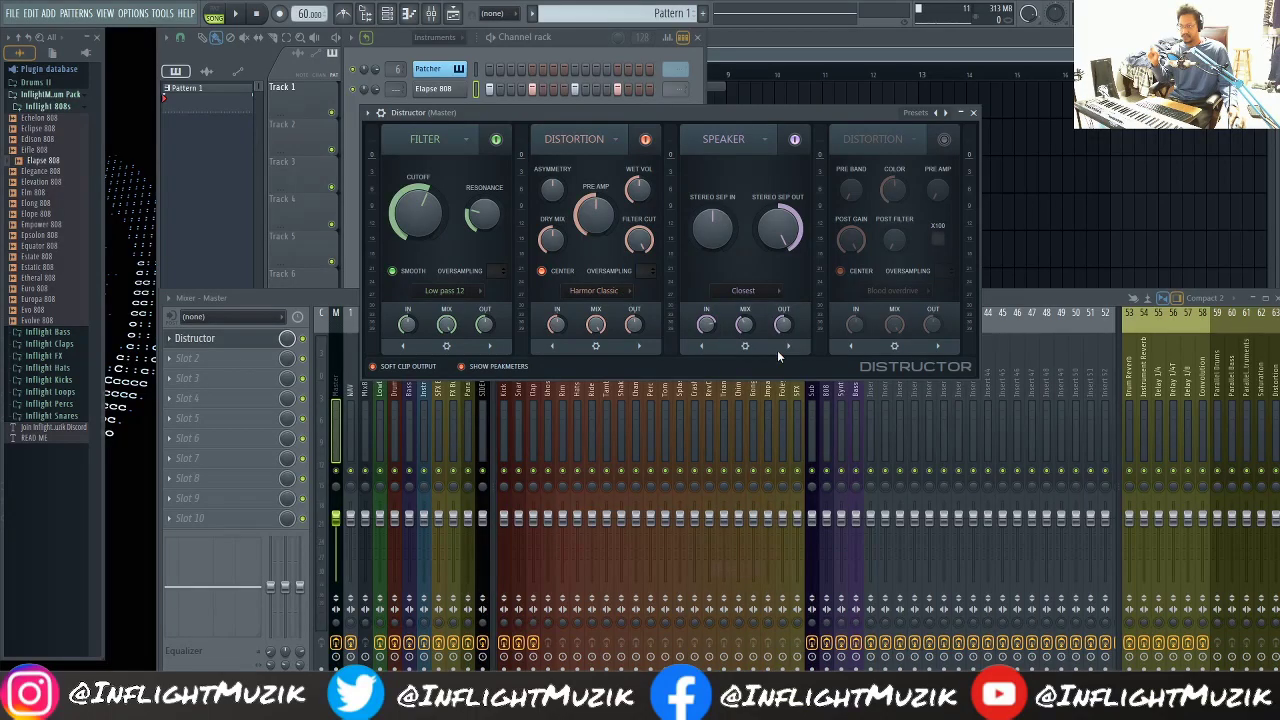
pyautogui.press('space')
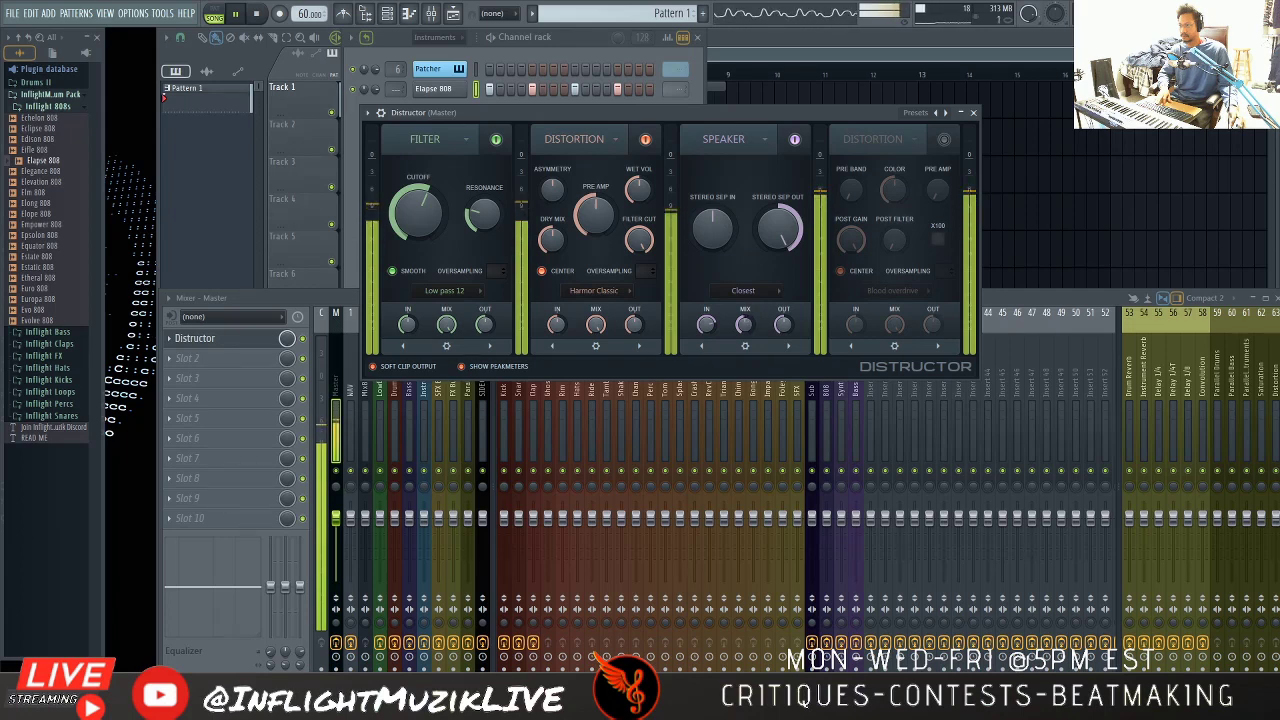
pyautogui.click(795, 140)
pyautogui.click(795, 140)
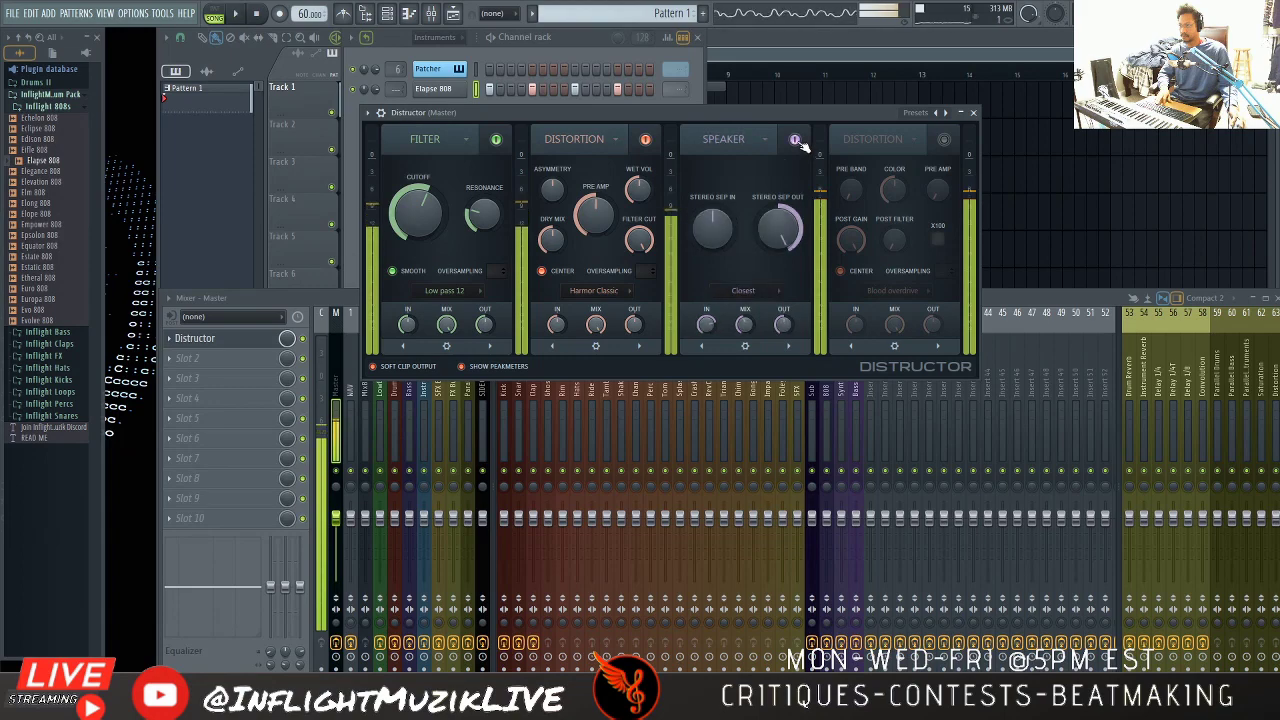
pyautogui.press('space')
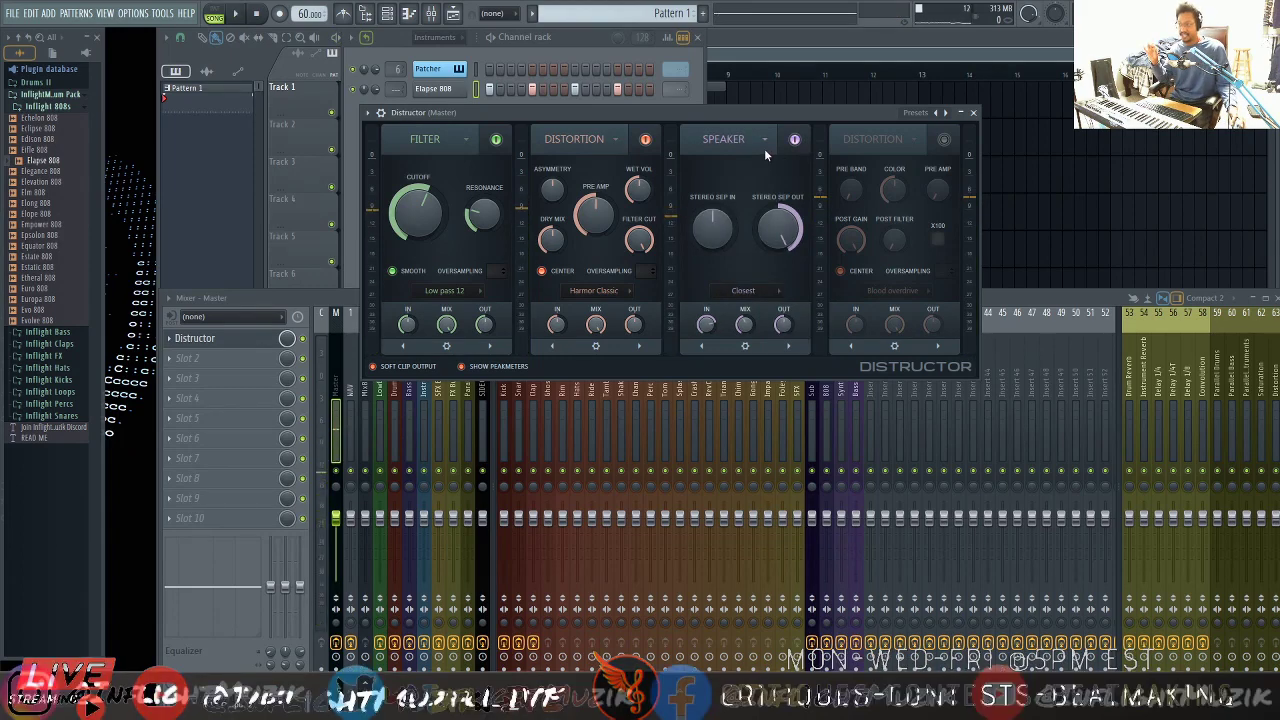
pyautogui.click(760, 298)
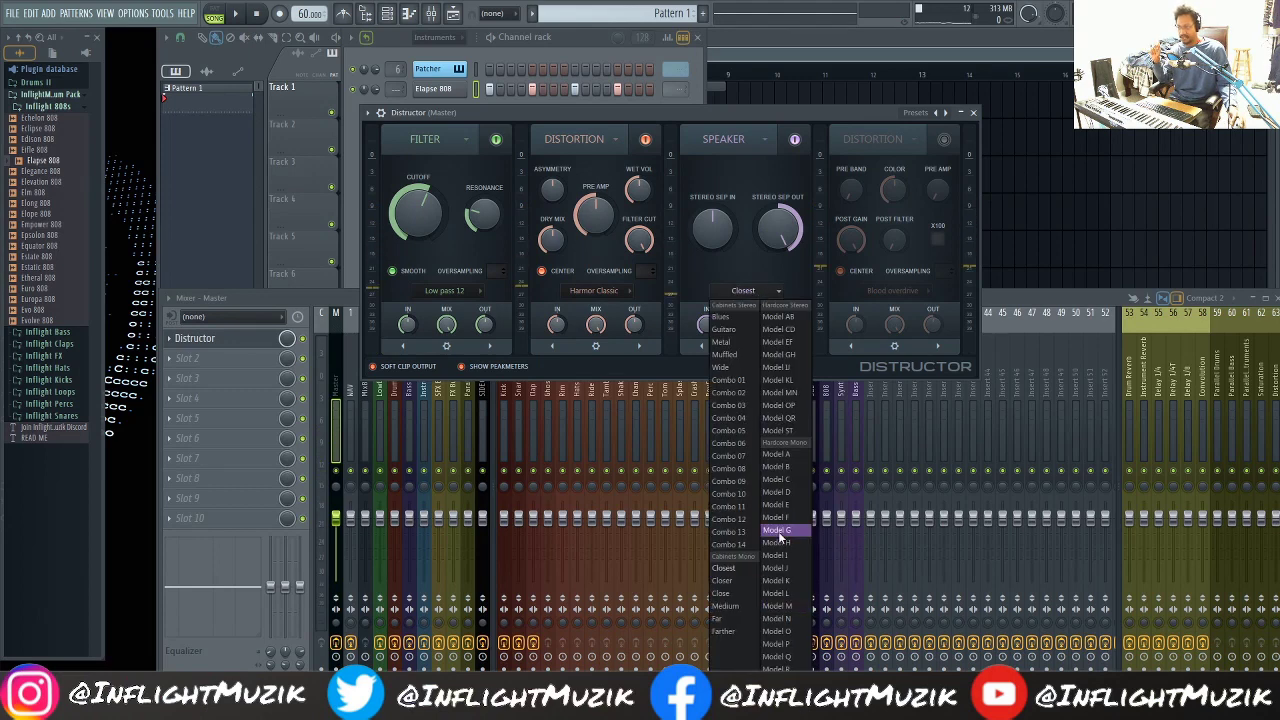
pyautogui.click(731, 266)
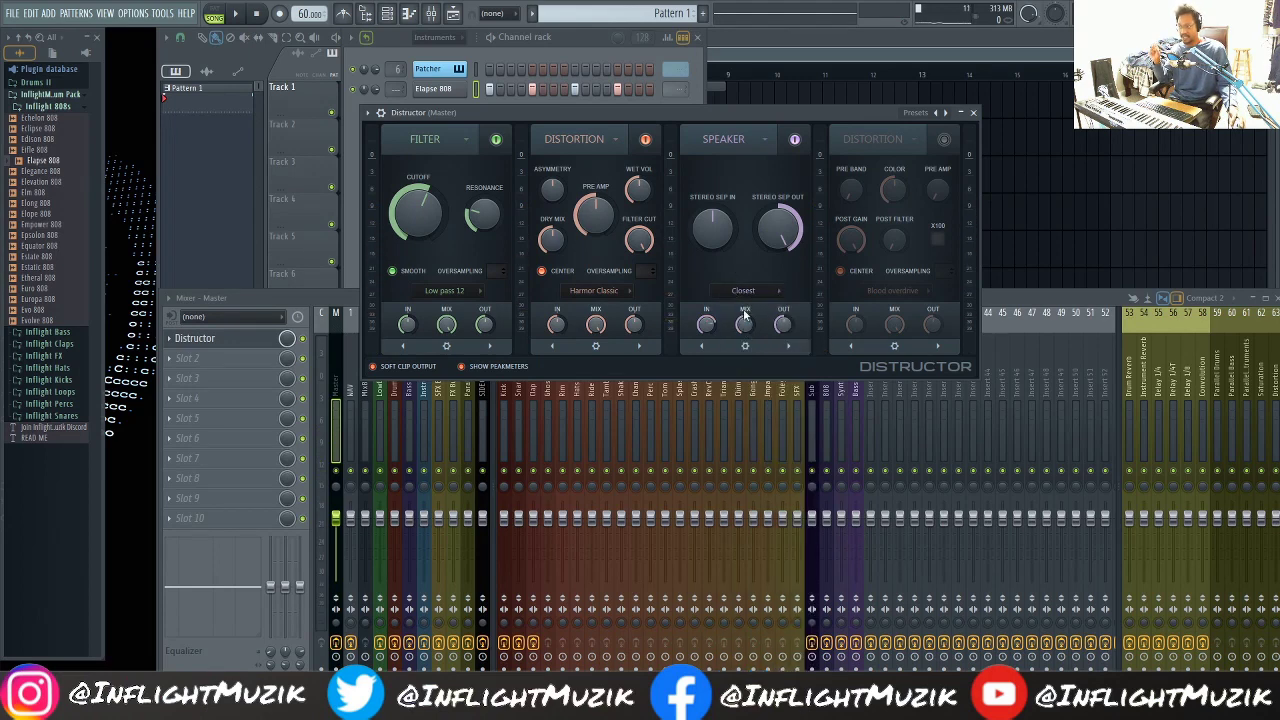